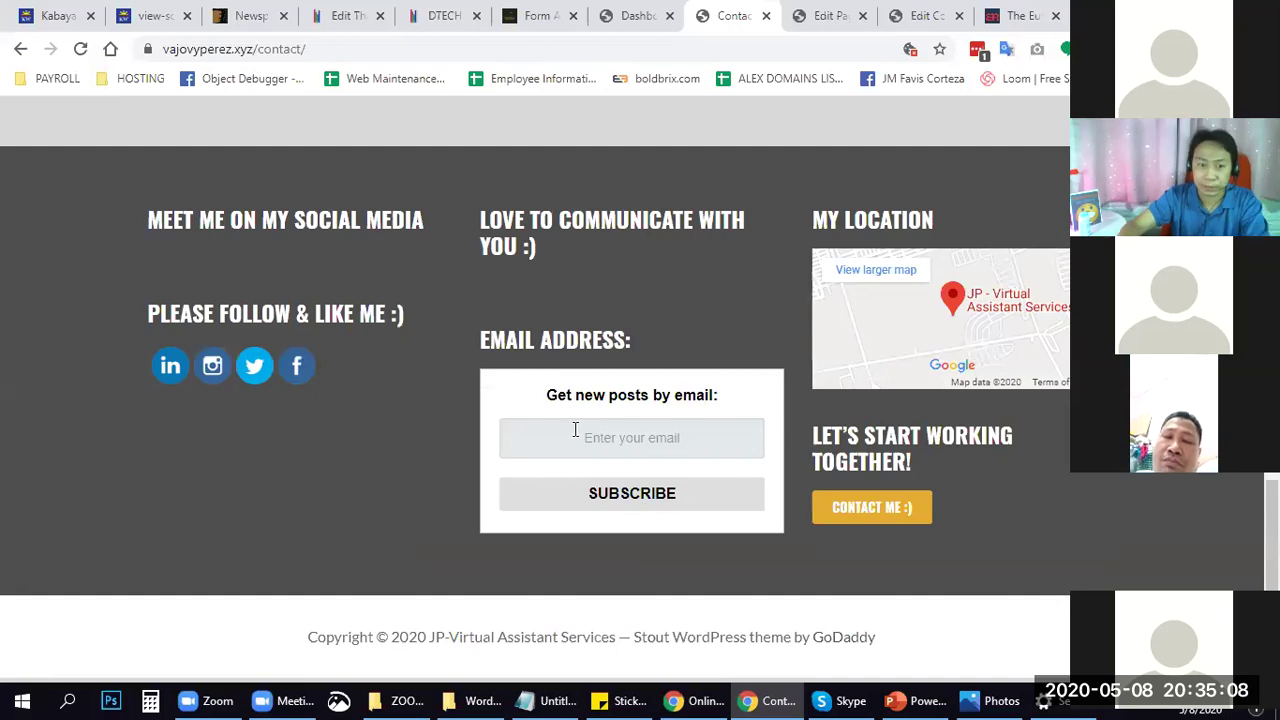
pyautogui.click(609, 437)
pyautogui.click(461, 449)
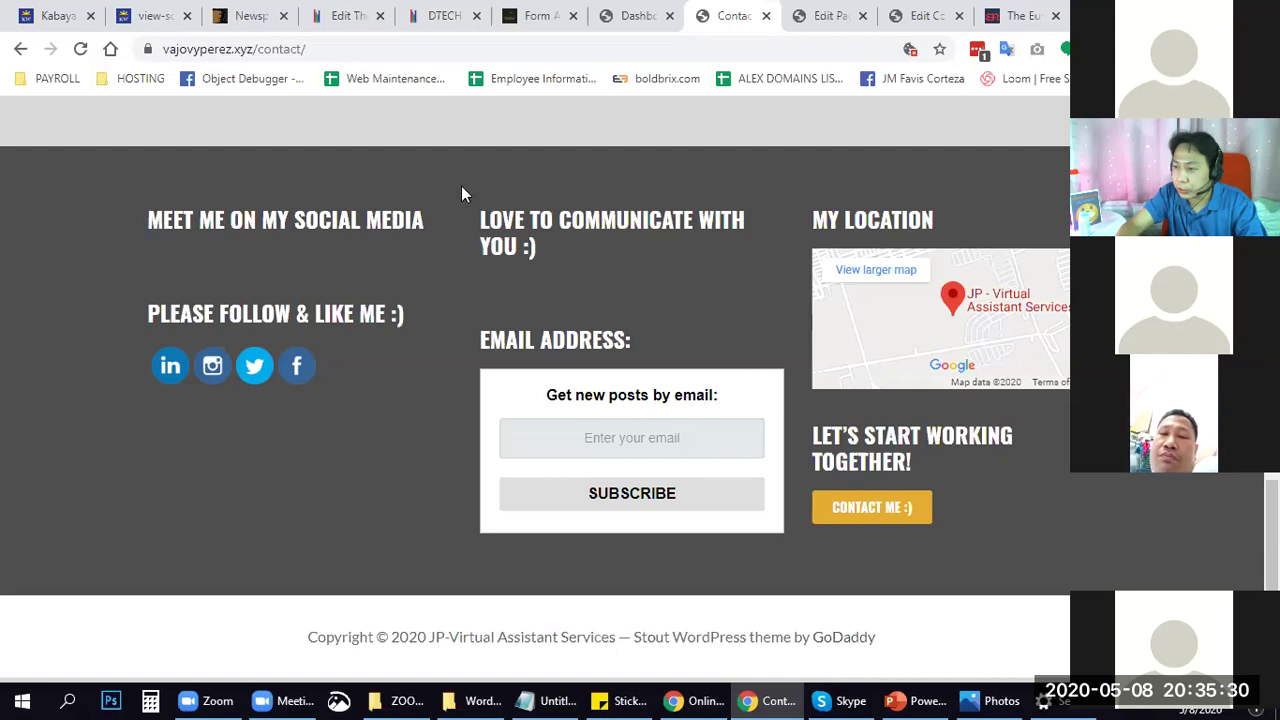
# Open Contact form 1 for editing from the site's list of contact forms.
pyautogui.click(829, 14)
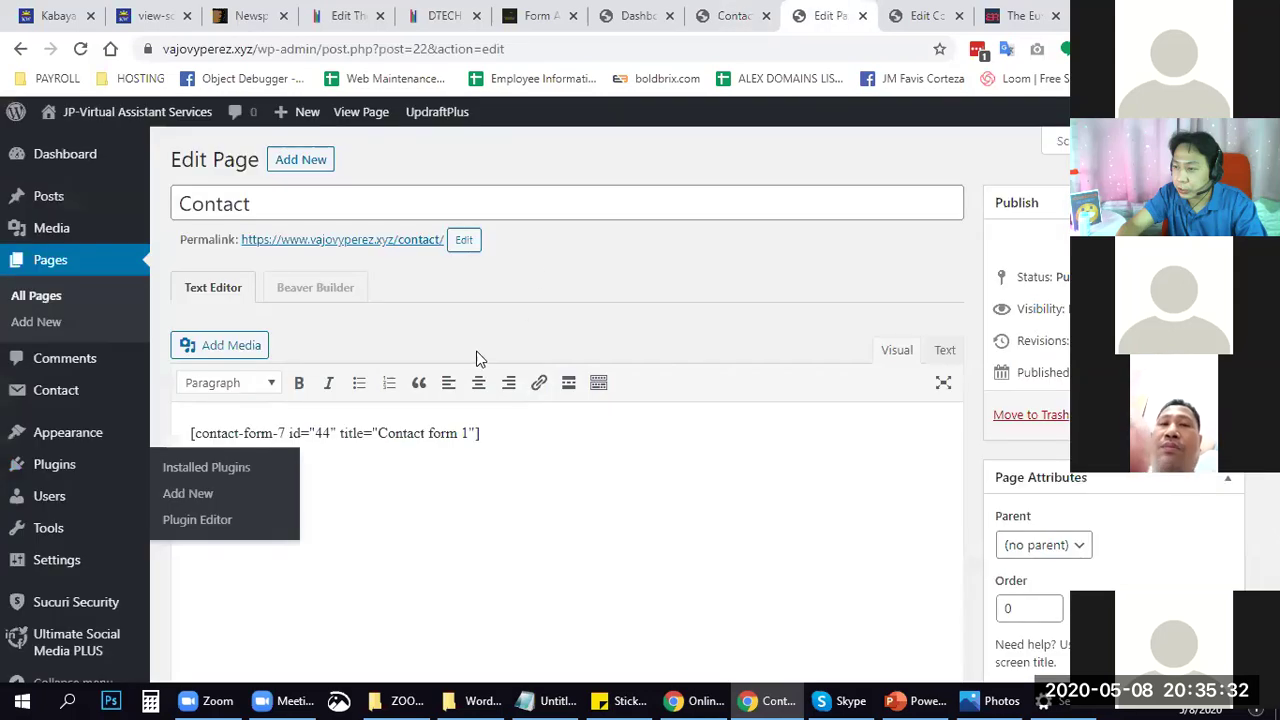
pyautogui.moveTo(70, 395)
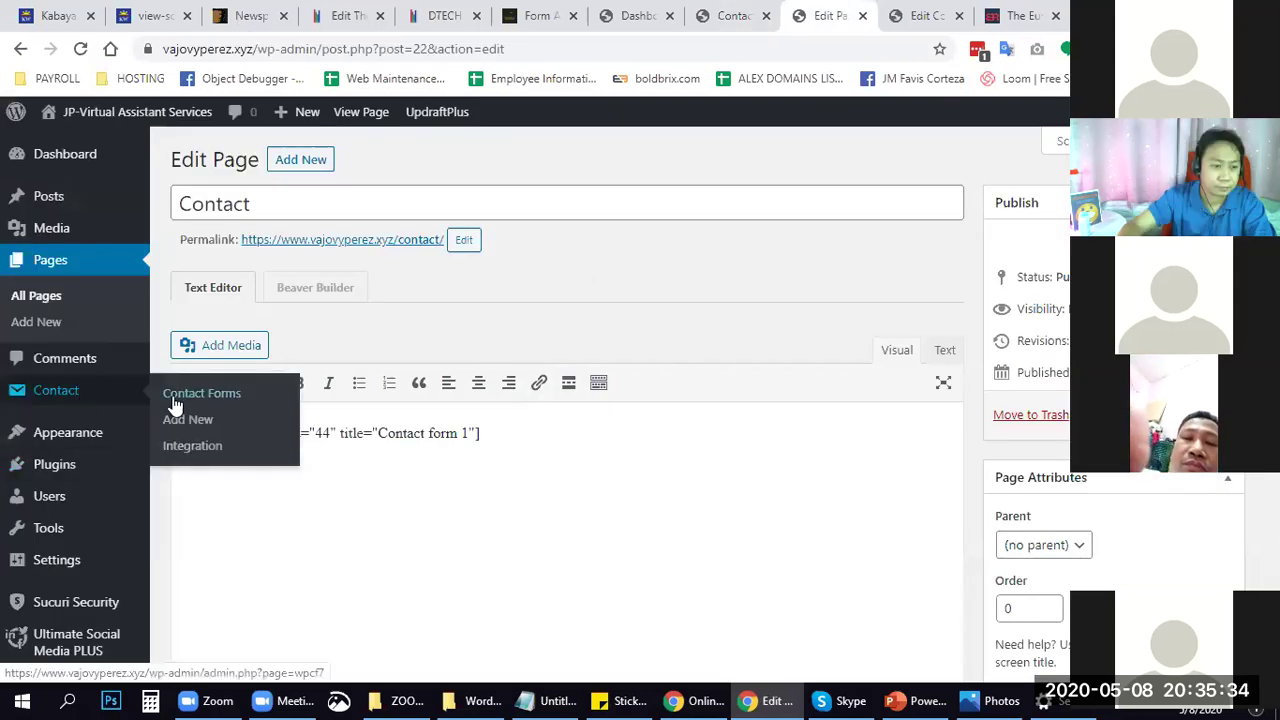
pyautogui.click(198, 405)
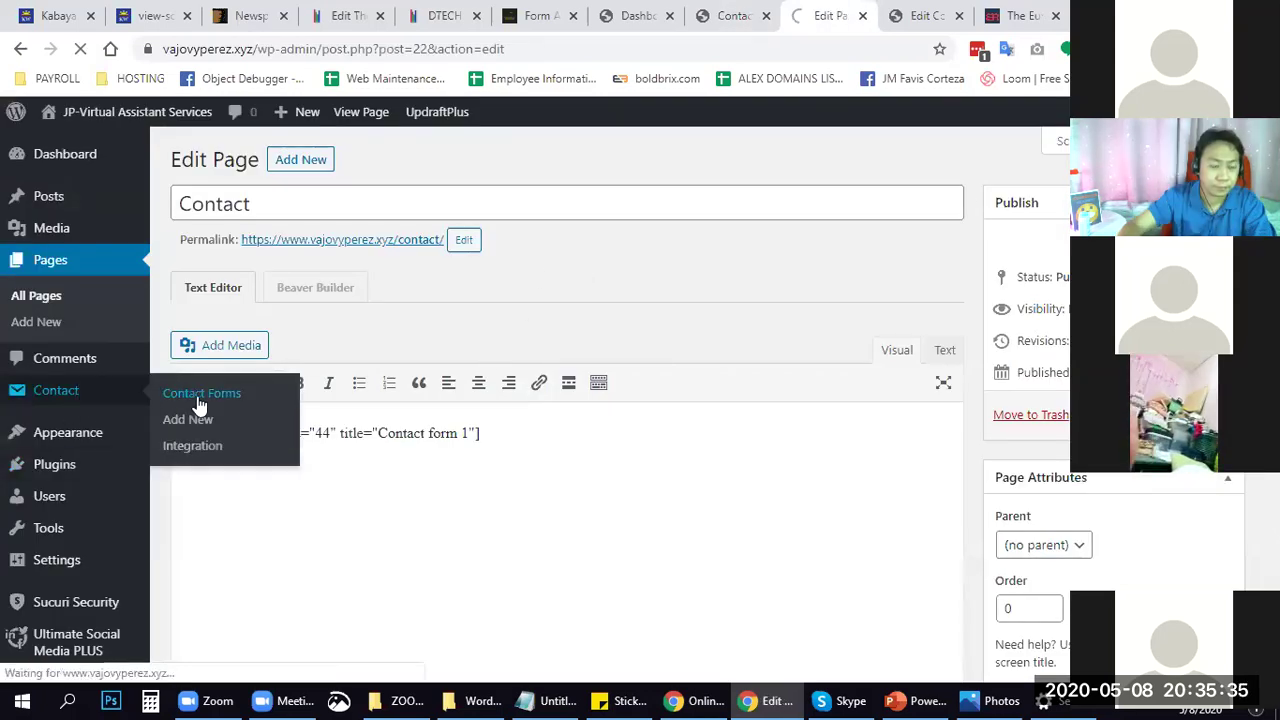
pyautogui.middleClick(908, 12)
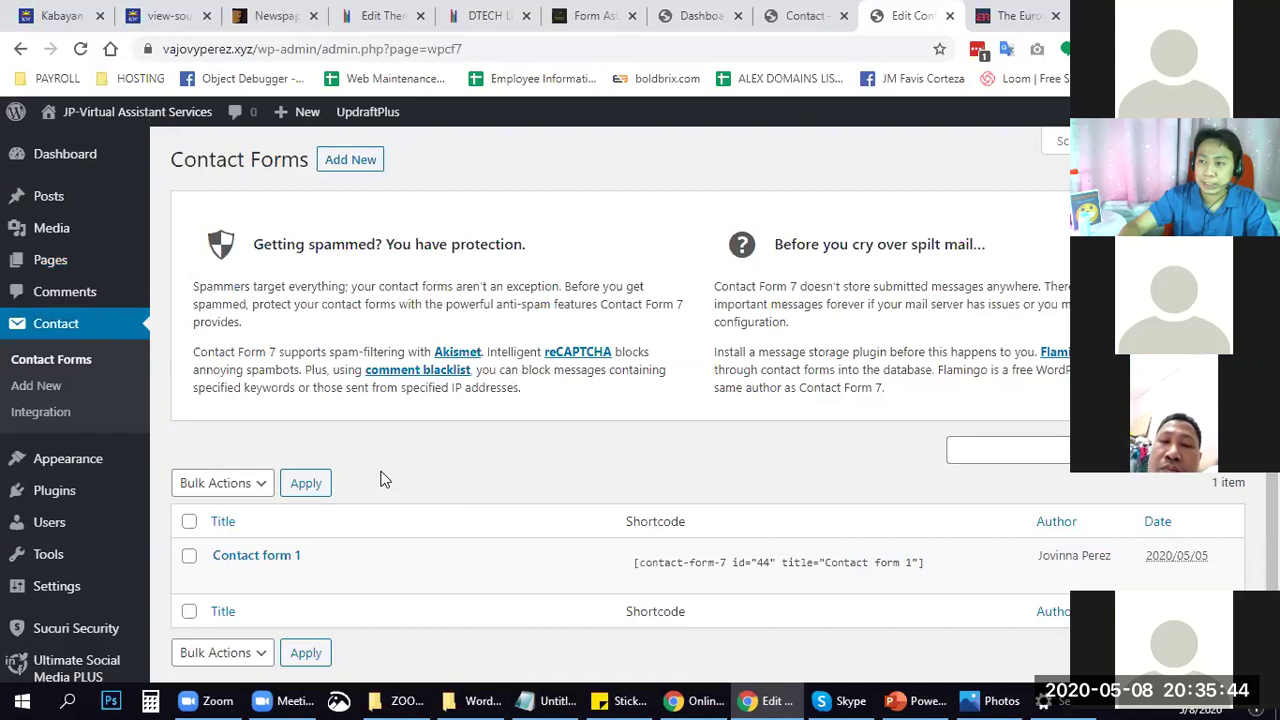
pyautogui.scroll(-1, 330, 548)
pyautogui.moveTo(223, 523)
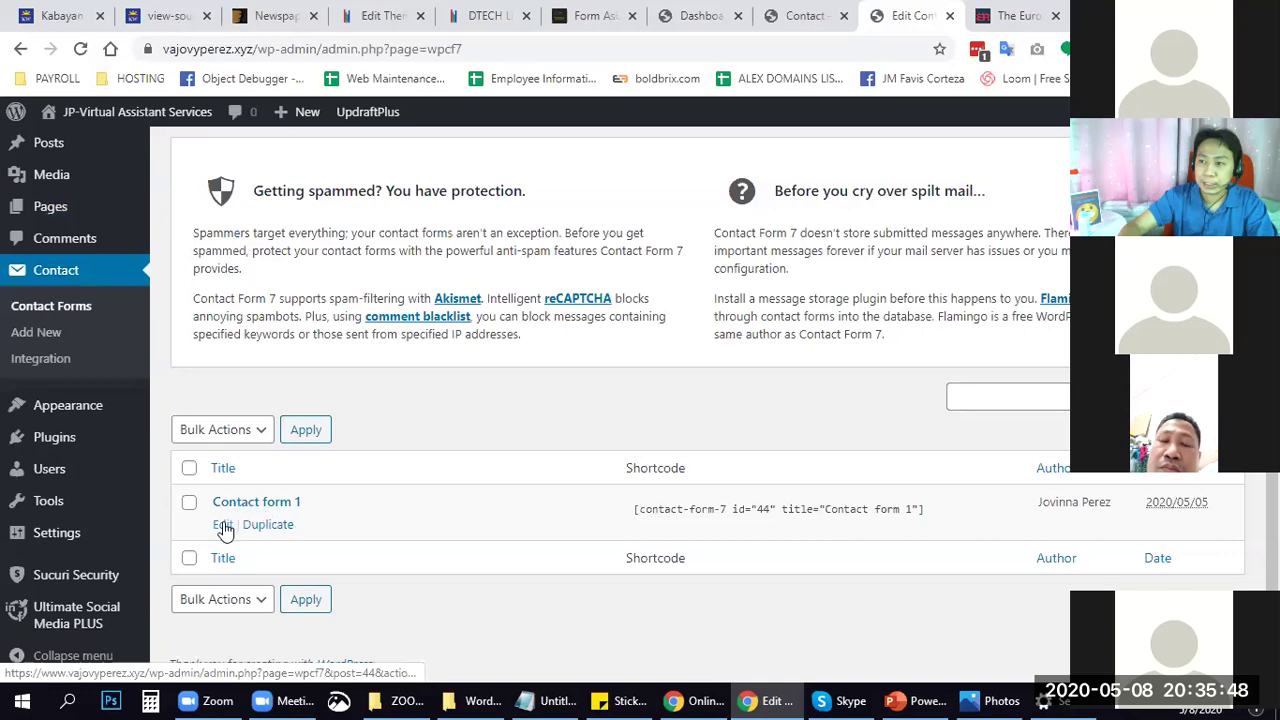
pyautogui.click(223, 527)
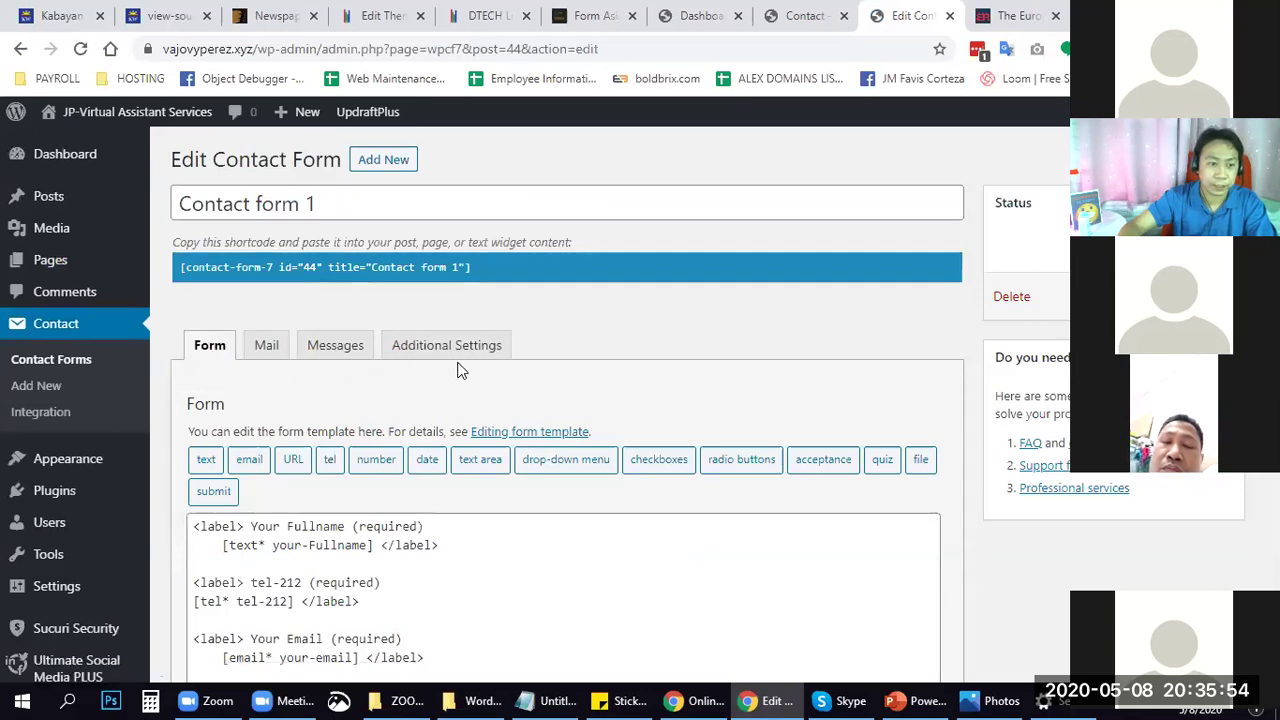
# Examine the form template of Contact form 1, from the full name label down to the submit tag.
pyautogui.scroll(-1, 537, 471)
pyautogui.click(537, 476)
pyautogui.scroll(-2, 537, 476)
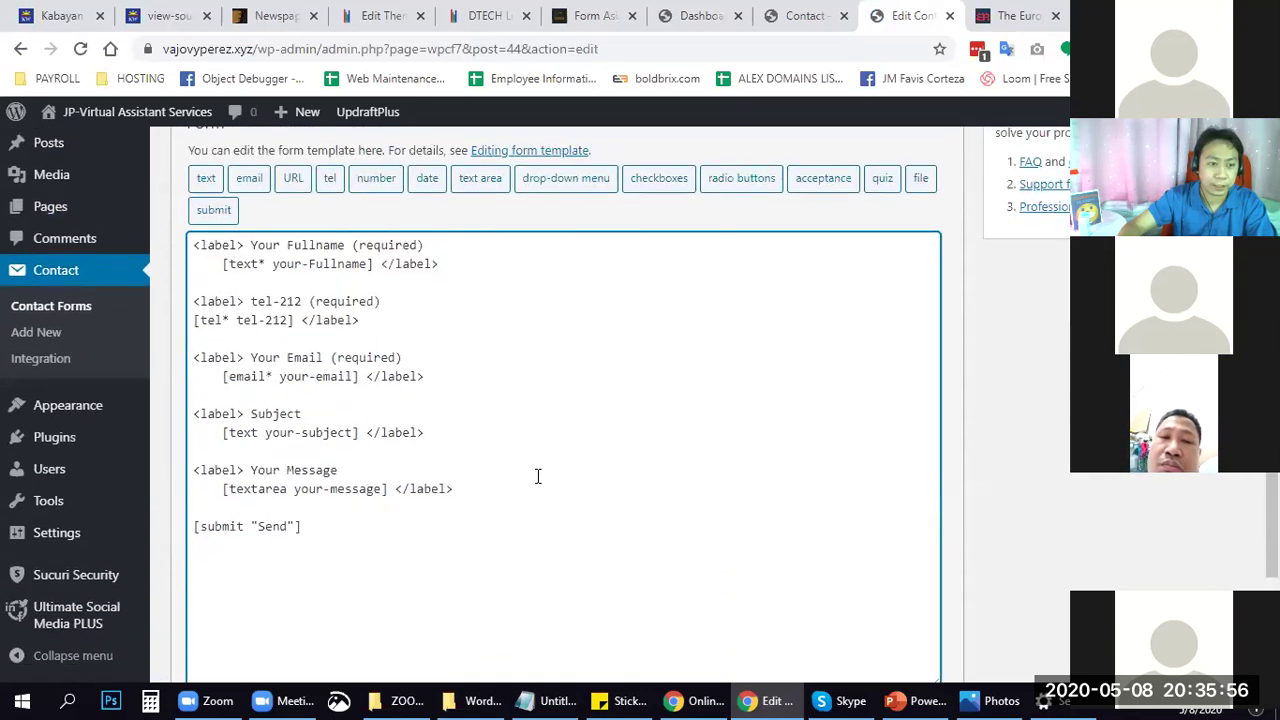
pyautogui.hotkey('ctrl', 'a')
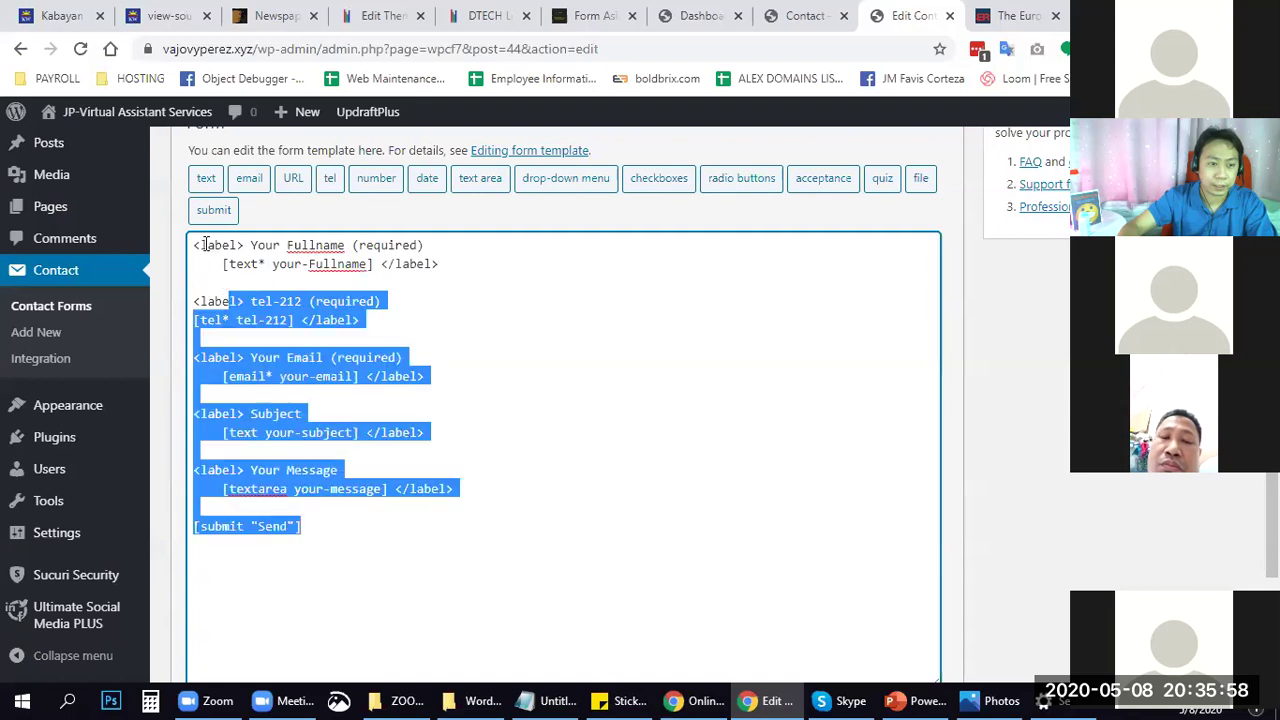
pyautogui.click(457, 365)
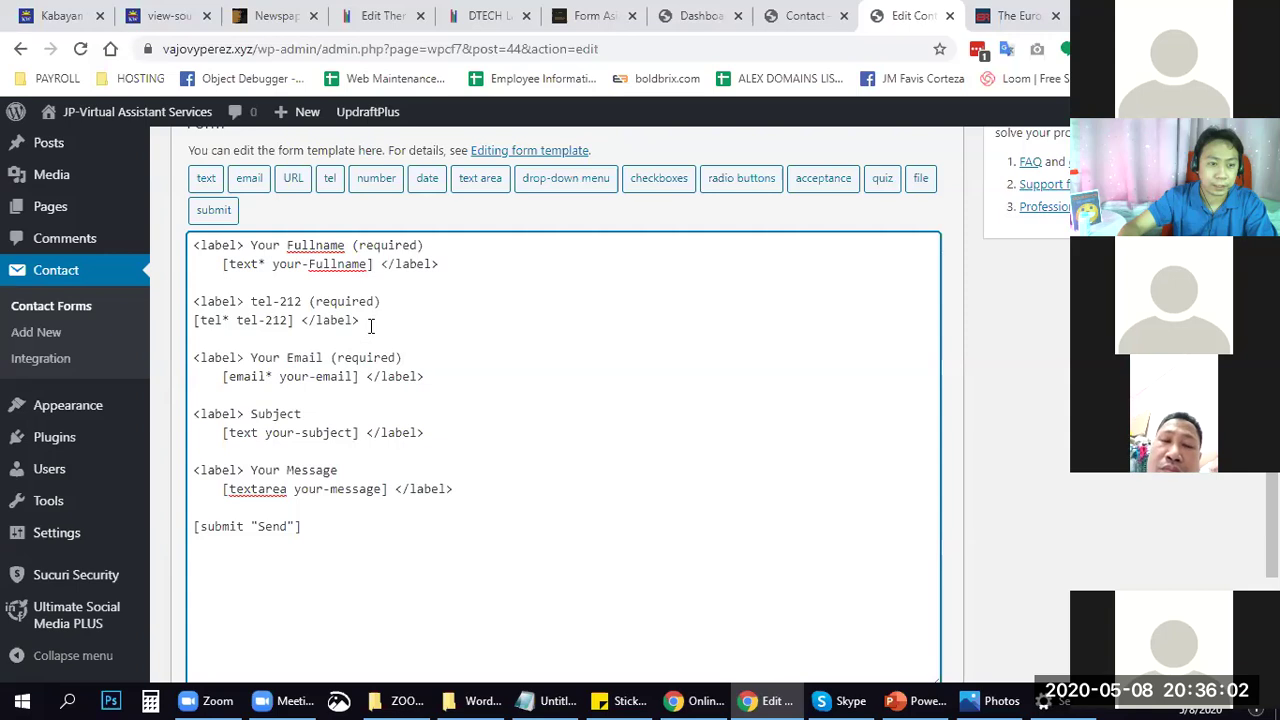
pyautogui.scroll(2, 418, 396)
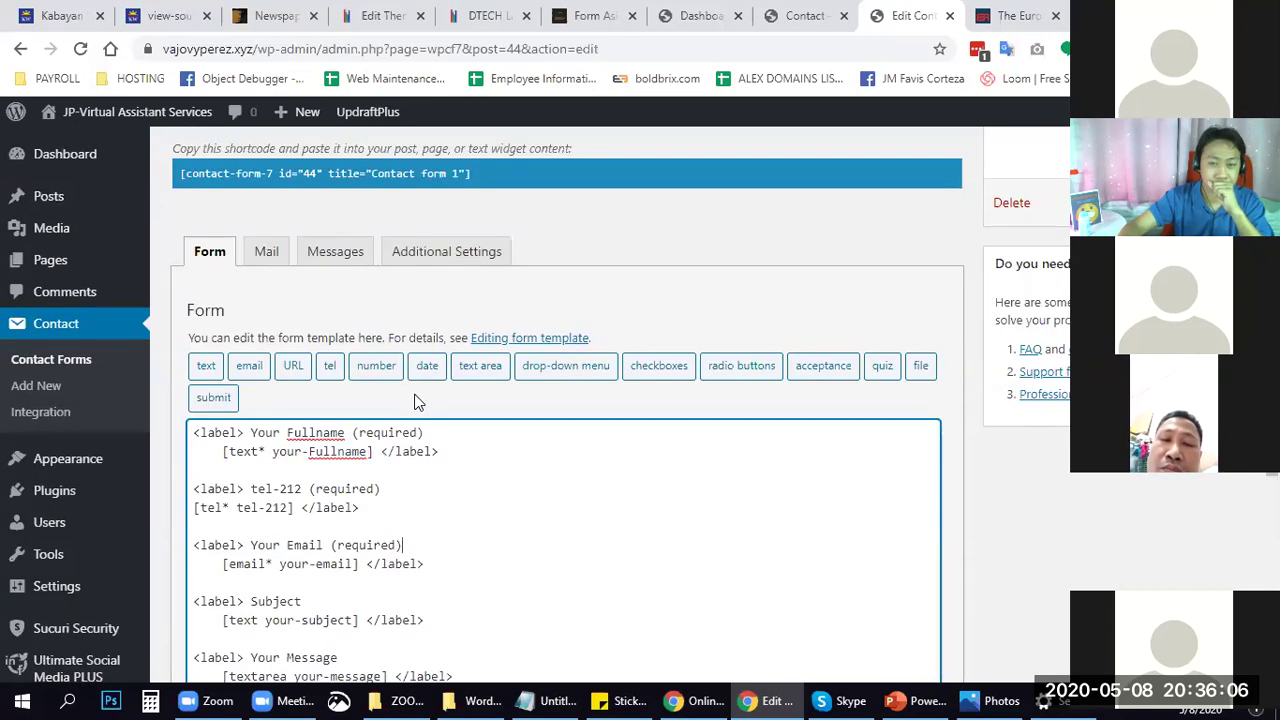
# Open the form's mail template and examine the recipient address.
pyautogui.click(267, 256)
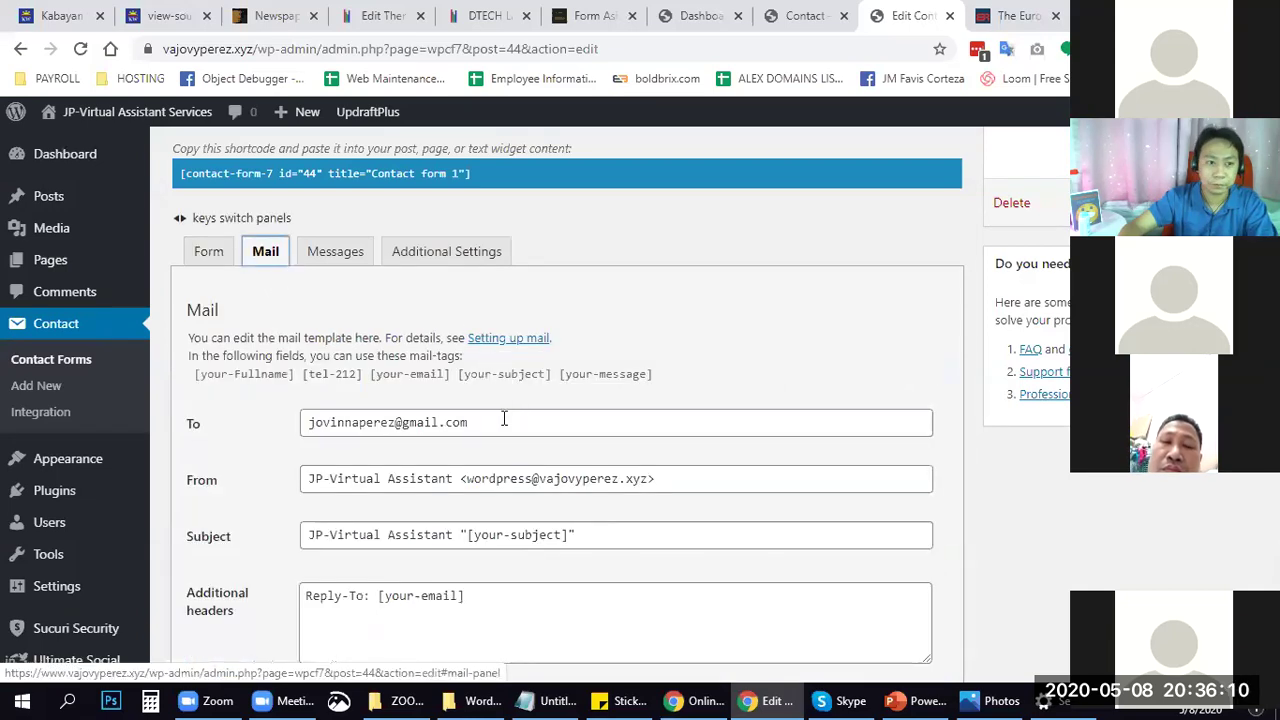
pyautogui.click(504, 421)
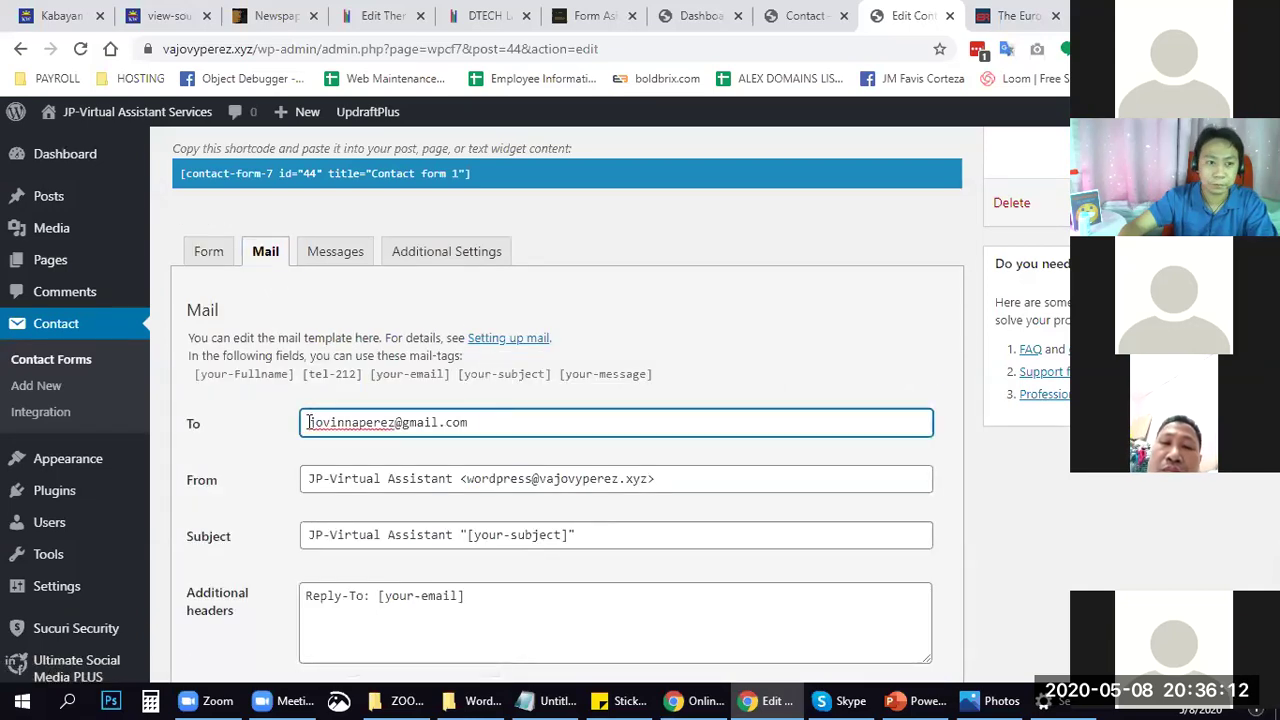
pyautogui.moveTo(309, 422); pyautogui.dragTo(486, 424)
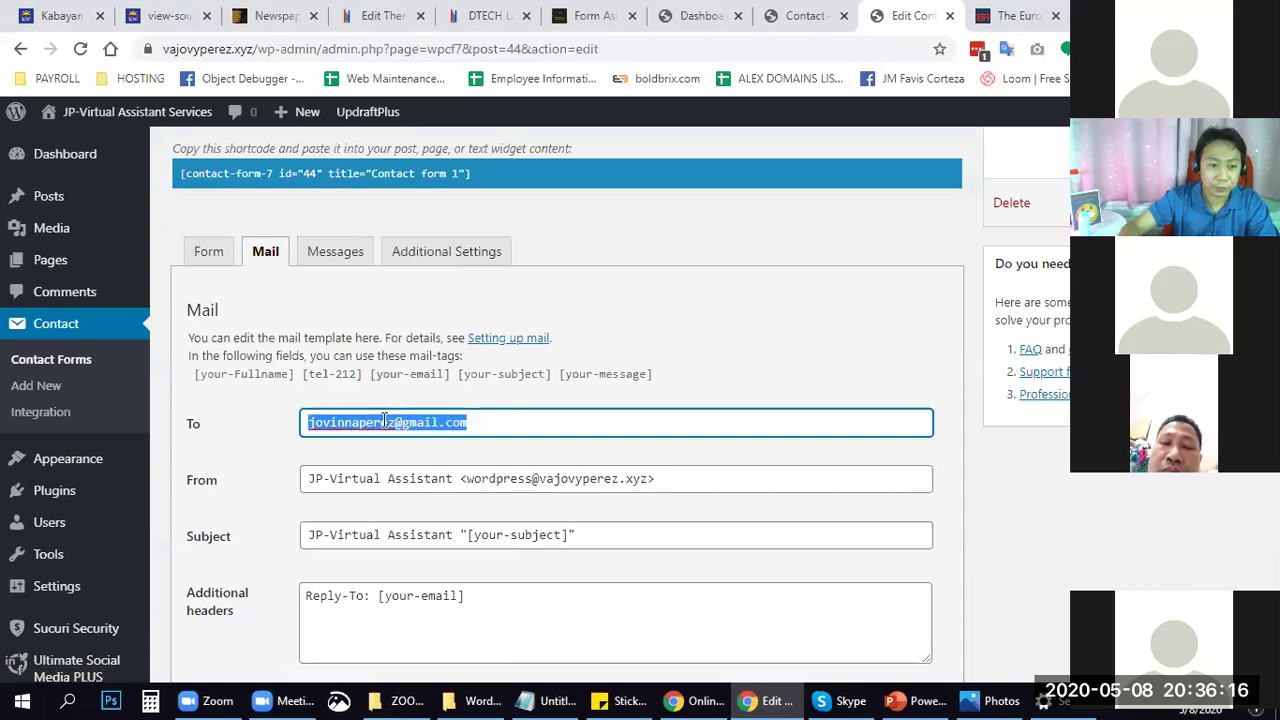
pyautogui.click(509, 420)
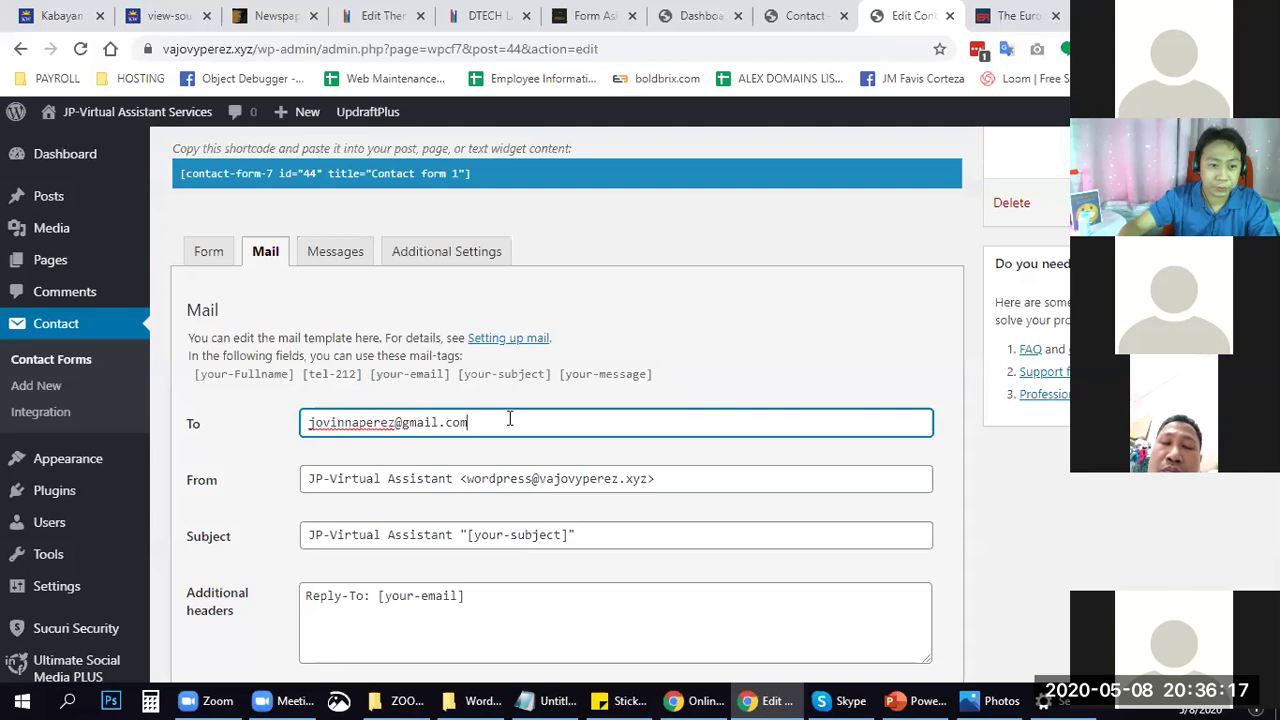
# Compare the message form on the published Contact page with the recipient address in the mail template.
pyautogui.click(970, 10)
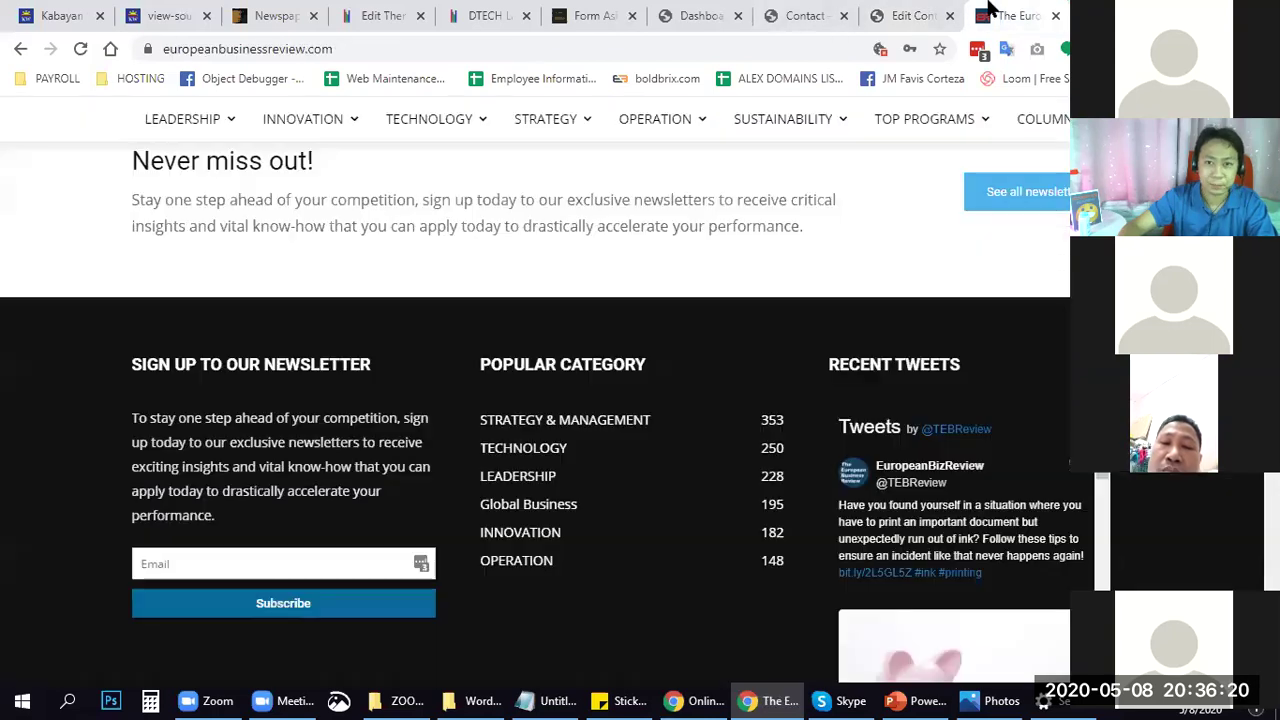
pyautogui.click(878, 10)
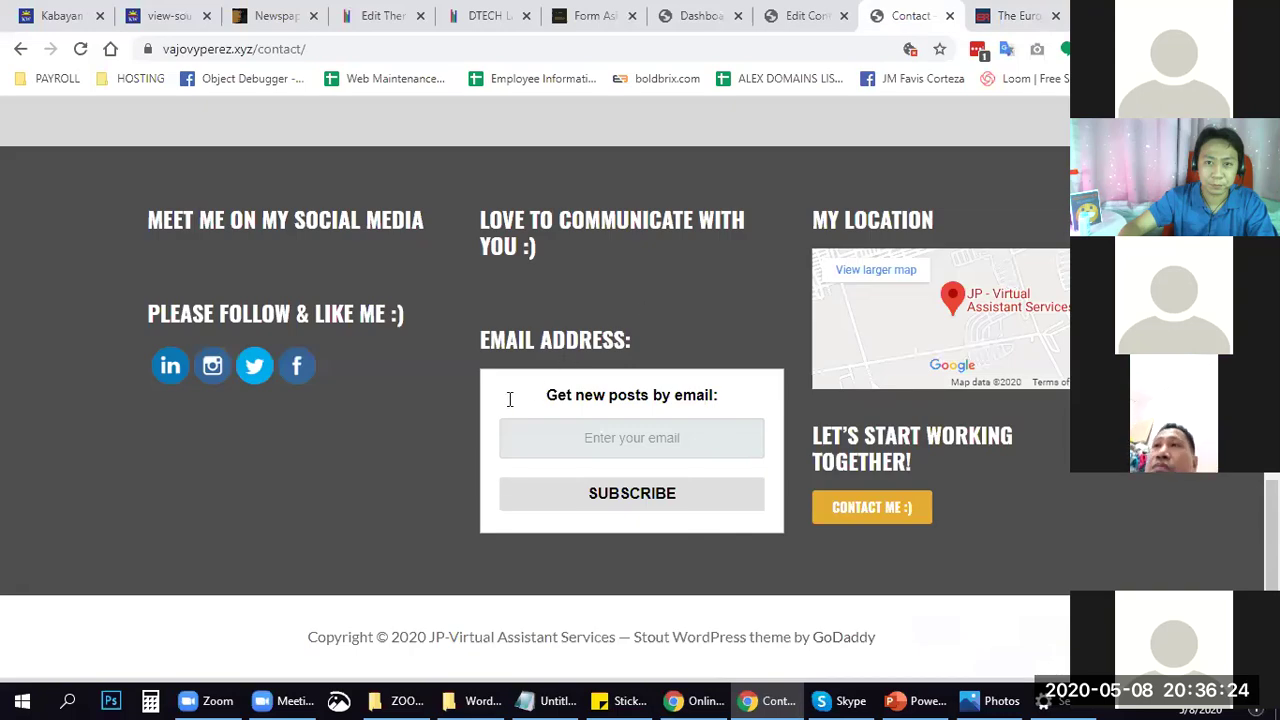
pyautogui.scroll(5, 610, 367)
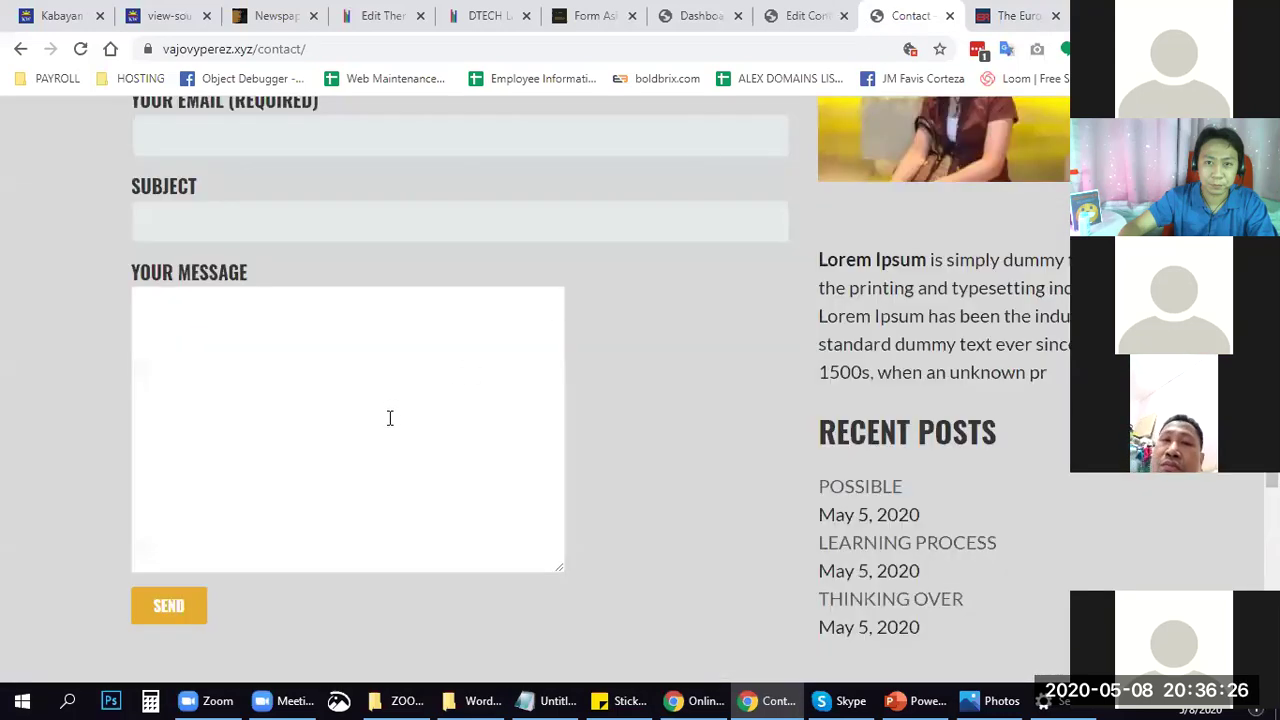
pyautogui.hotkey('ctrl', 'shift', 'Tab')
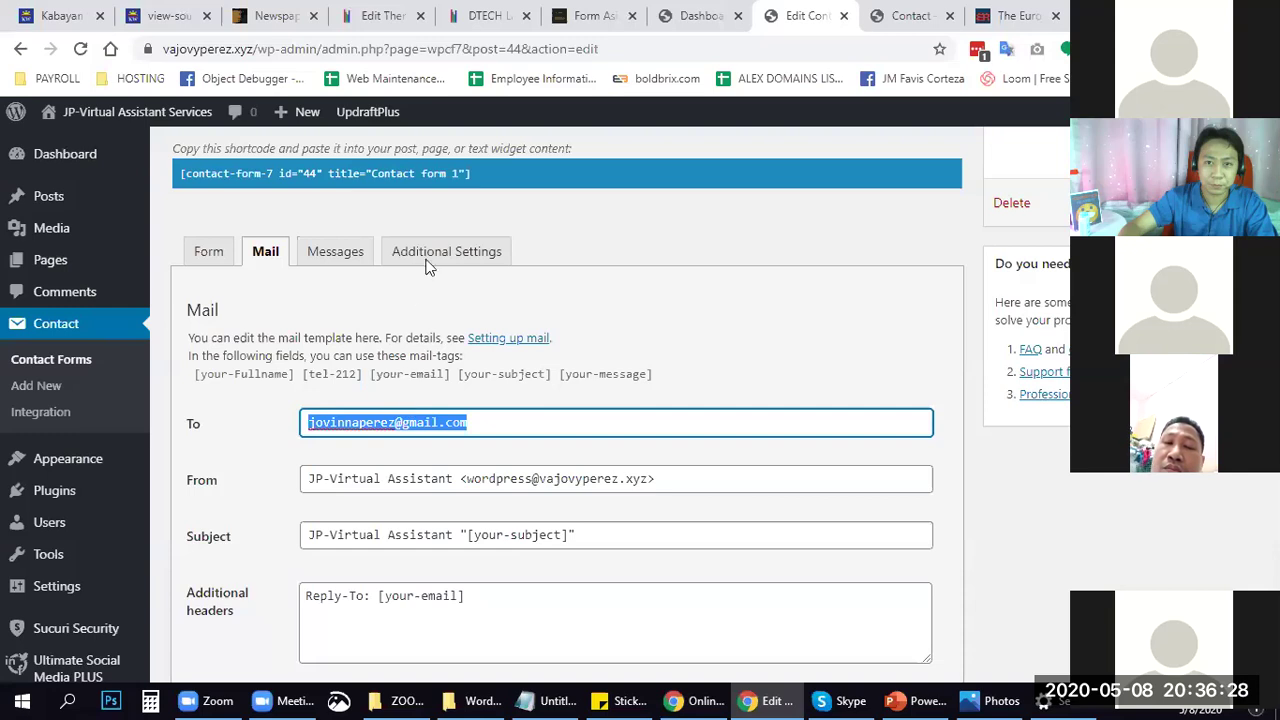
pyautogui.scroll(-2, 429, 243)
pyautogui.click(477, 234)
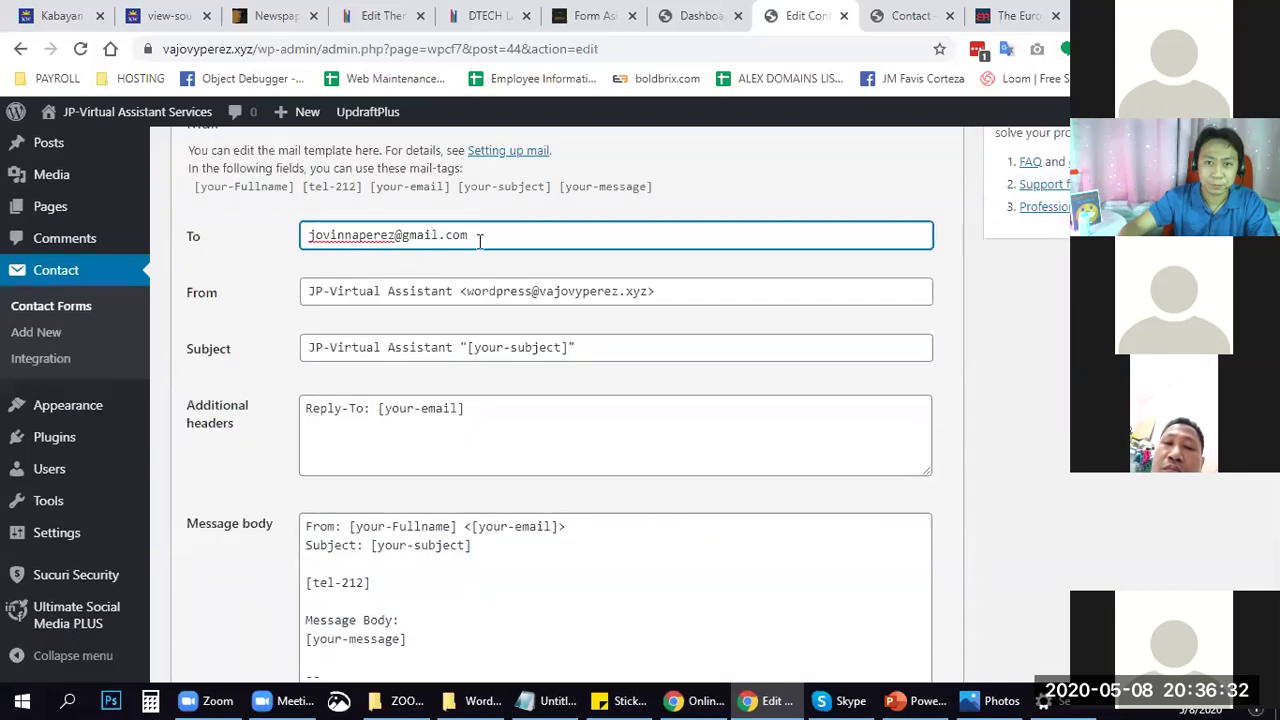
pyautogui.moveTo(480, 240); pyautogui.dragTo(308, 240)
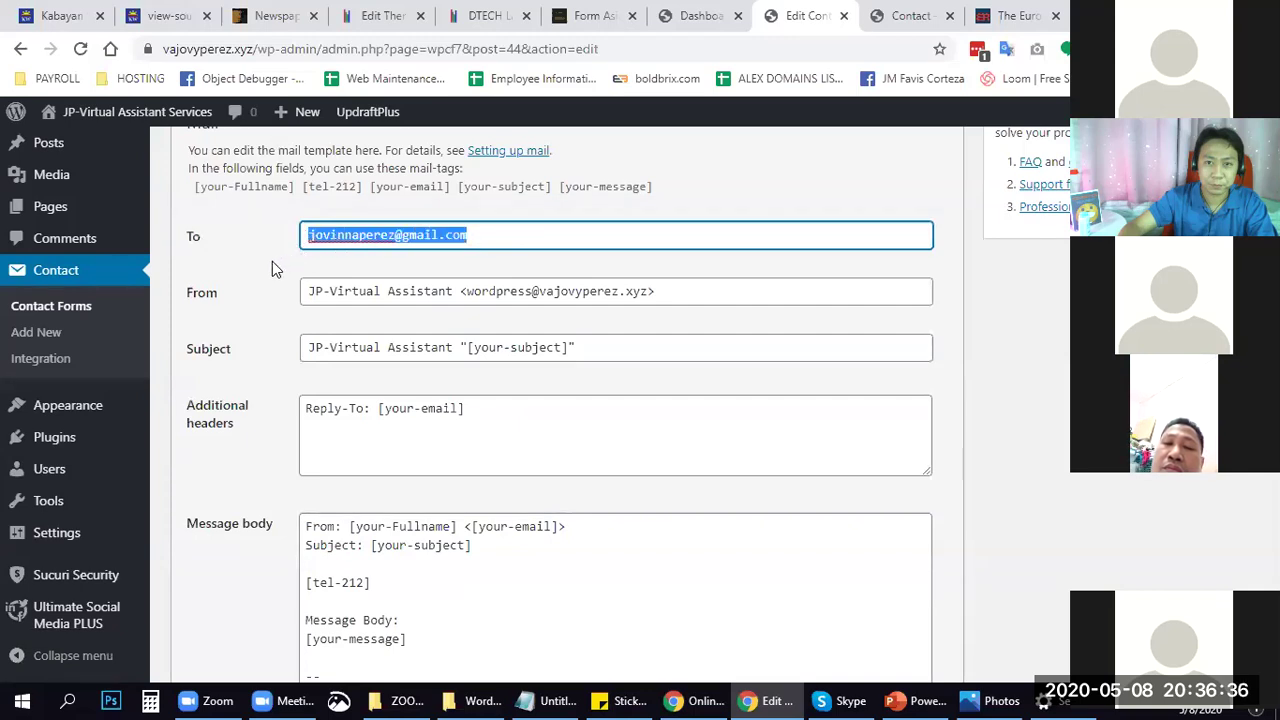
pyautogui.click(273, 262)
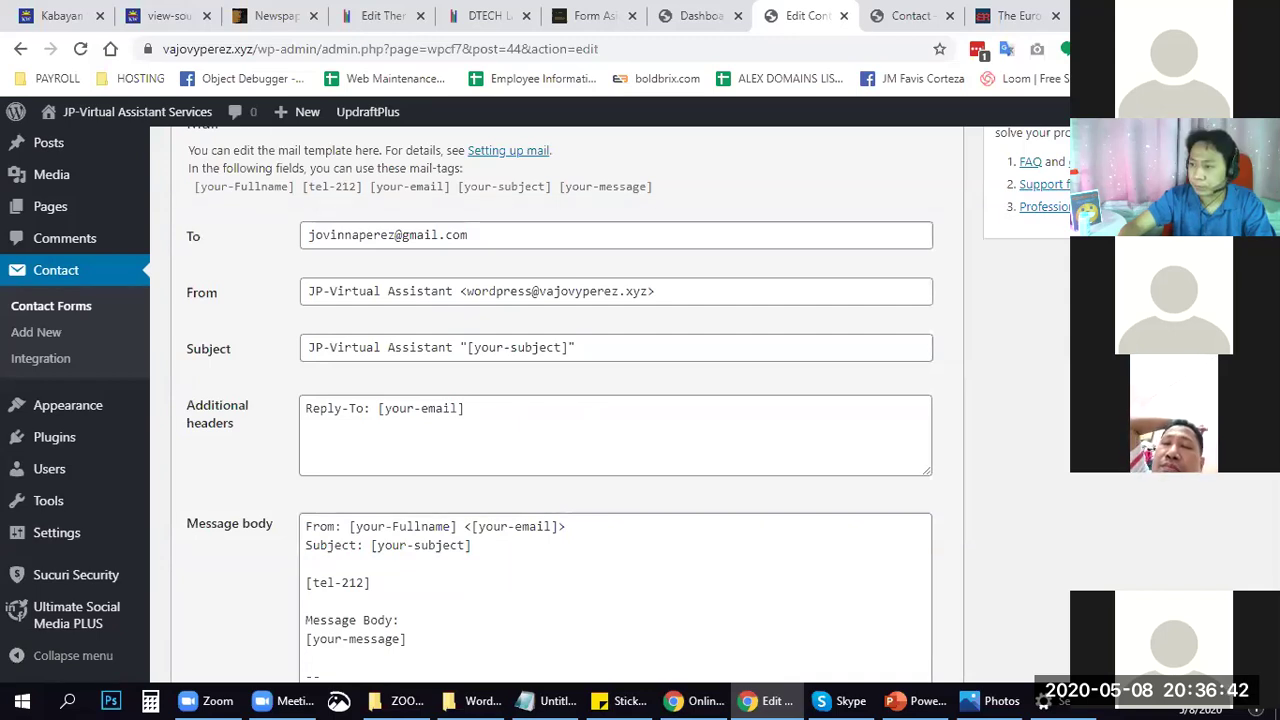
# Examine the mail template's message body, from the From line to the closing site notice.
pyautogui.click(531, 404)
pyautogui.scroll(-2, 502, 416)
pyautogui.click(502, 416)
pyautogui.scroll(-4, 500, 449)
pyautogui.scroll(4, 571, 443)
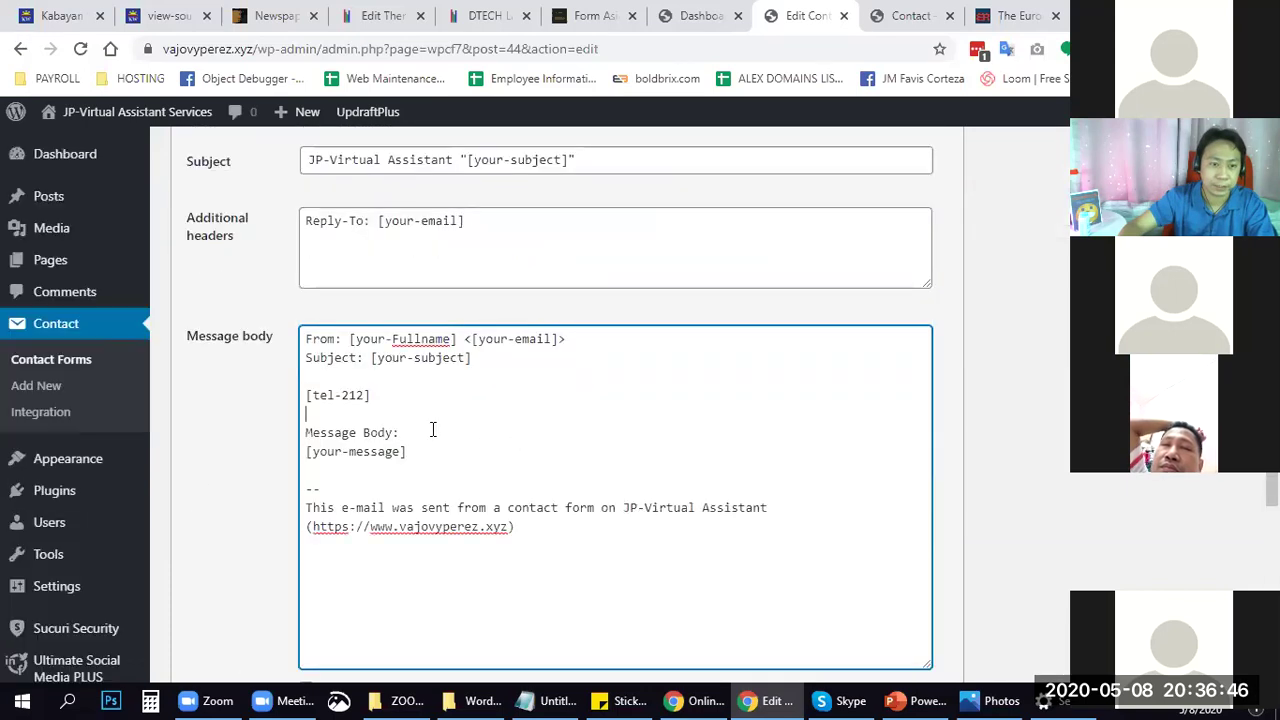
pyautogui.moveTo(306, 339); pyautogui.dragTo(645, 541)
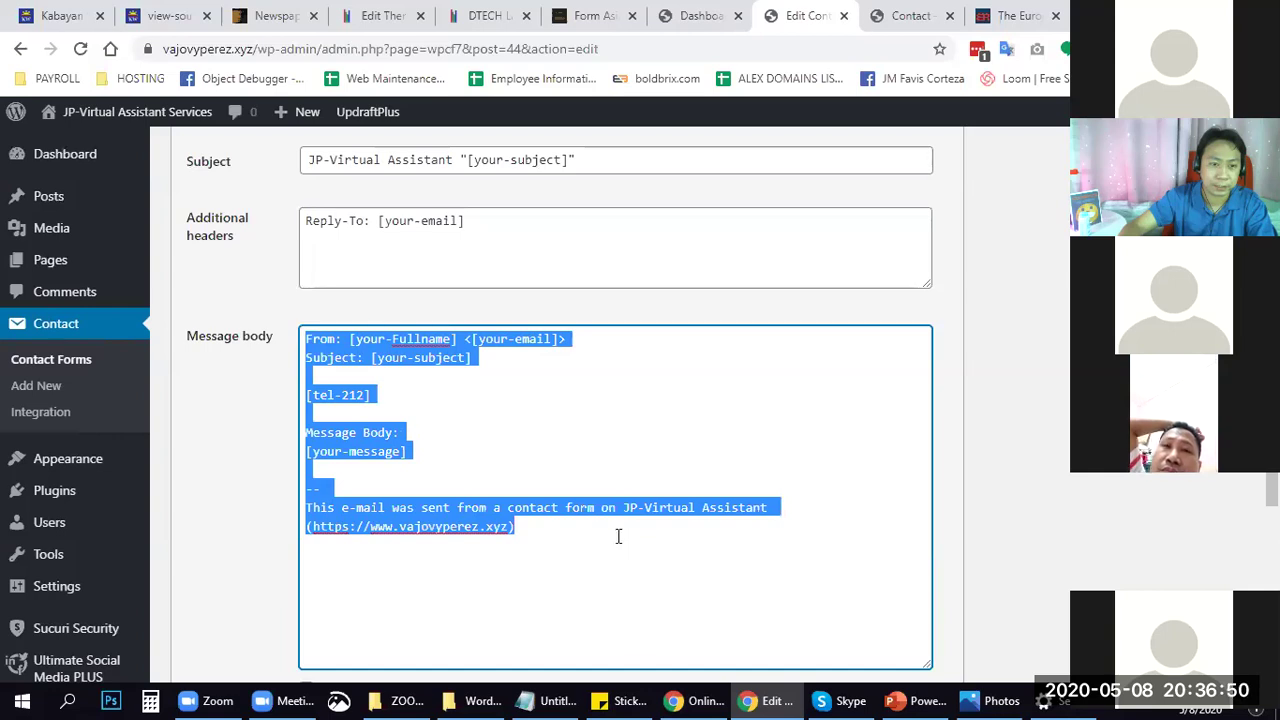
pyautogui.click(618, 537)
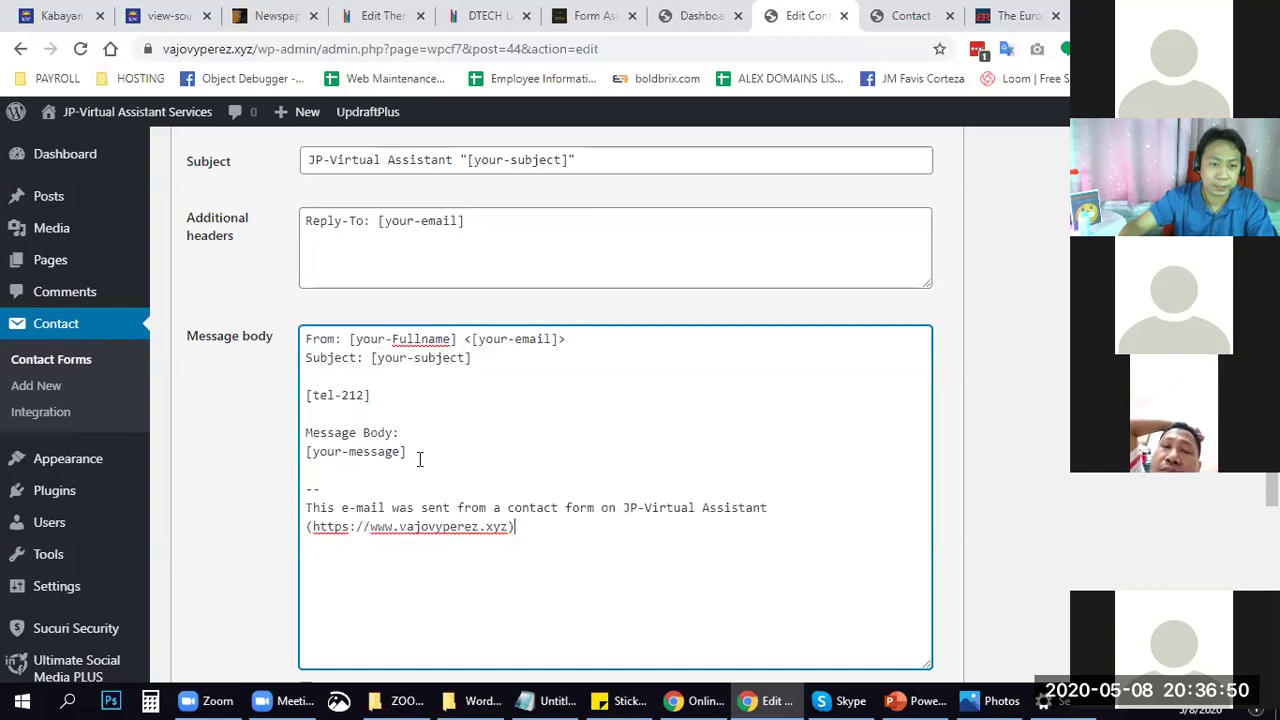
# Add the greeting "Dear admin," below the Subject line in the message body, separated by a blank line.
pyautogui.click(491, 357)
pyautogui.press('Return')
pyautogui.press('Return')
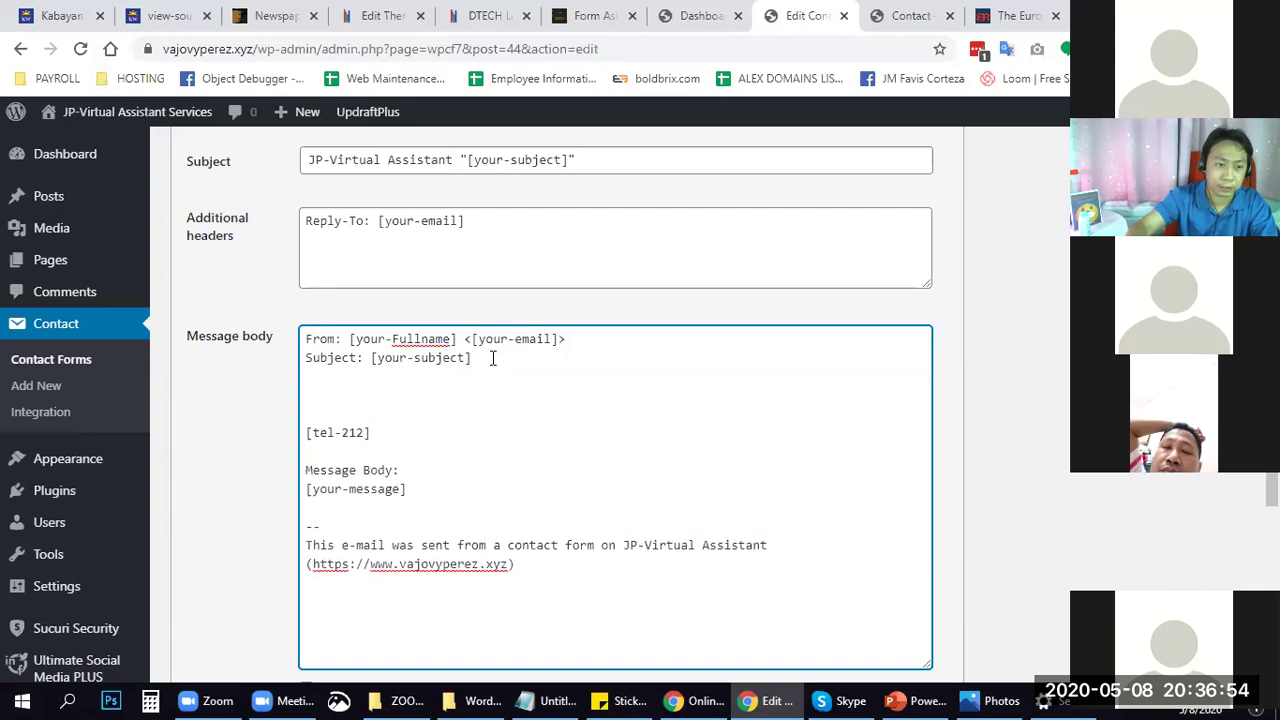
pyautogui.write('DEAr')
pyautogui.press('BackSpace')
pyautogui.press('BackSpace')
pyautogui.write('ear admin')
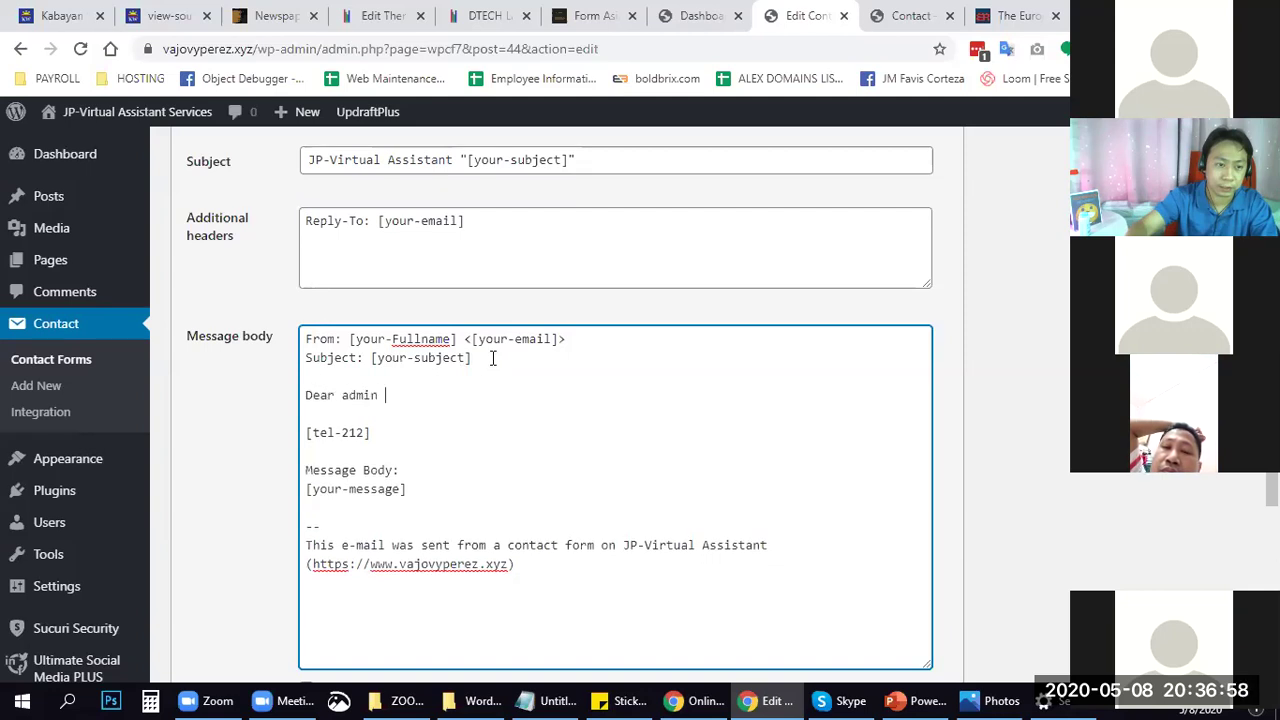
pyautogui.write(',')
# Add the line "you have received a submission!" below the greeting in the message body, after a blank line.
pyautogui.press('Return')
pyautogui.press('Return')
pyautogui.write('yo')
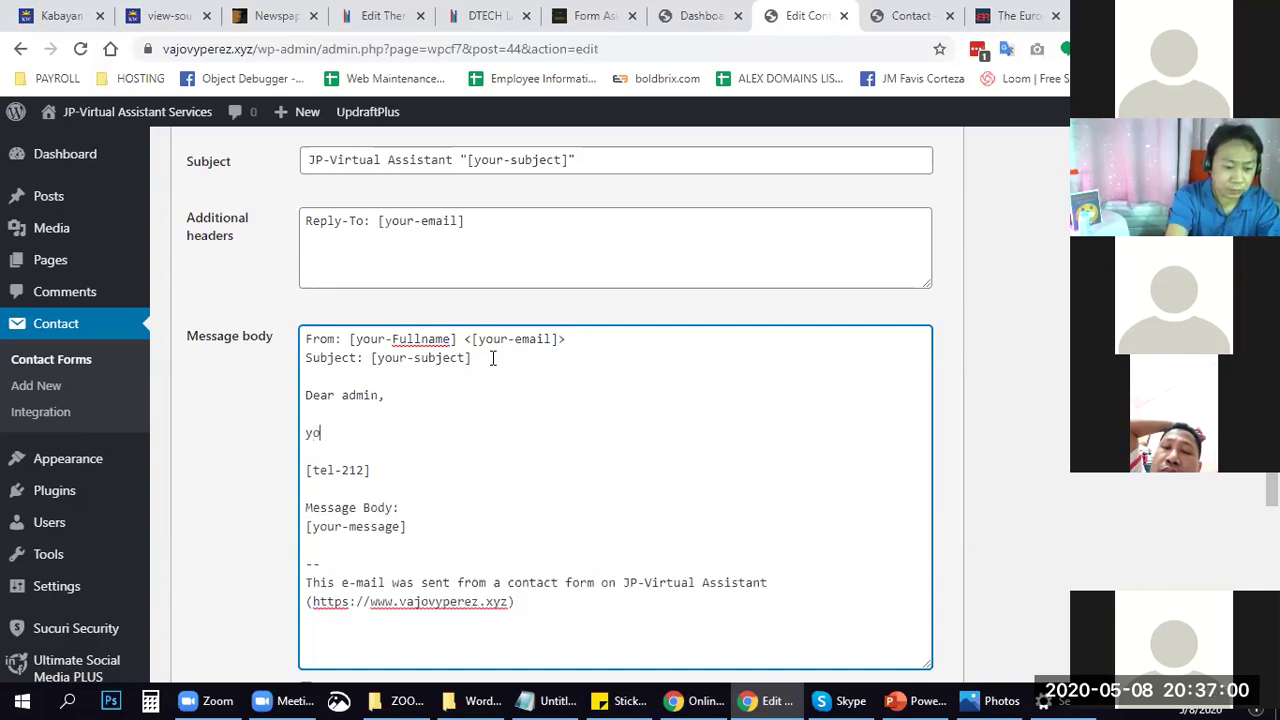
pyautogui.write('ur-subject]  Dear admin,  you have received a ')
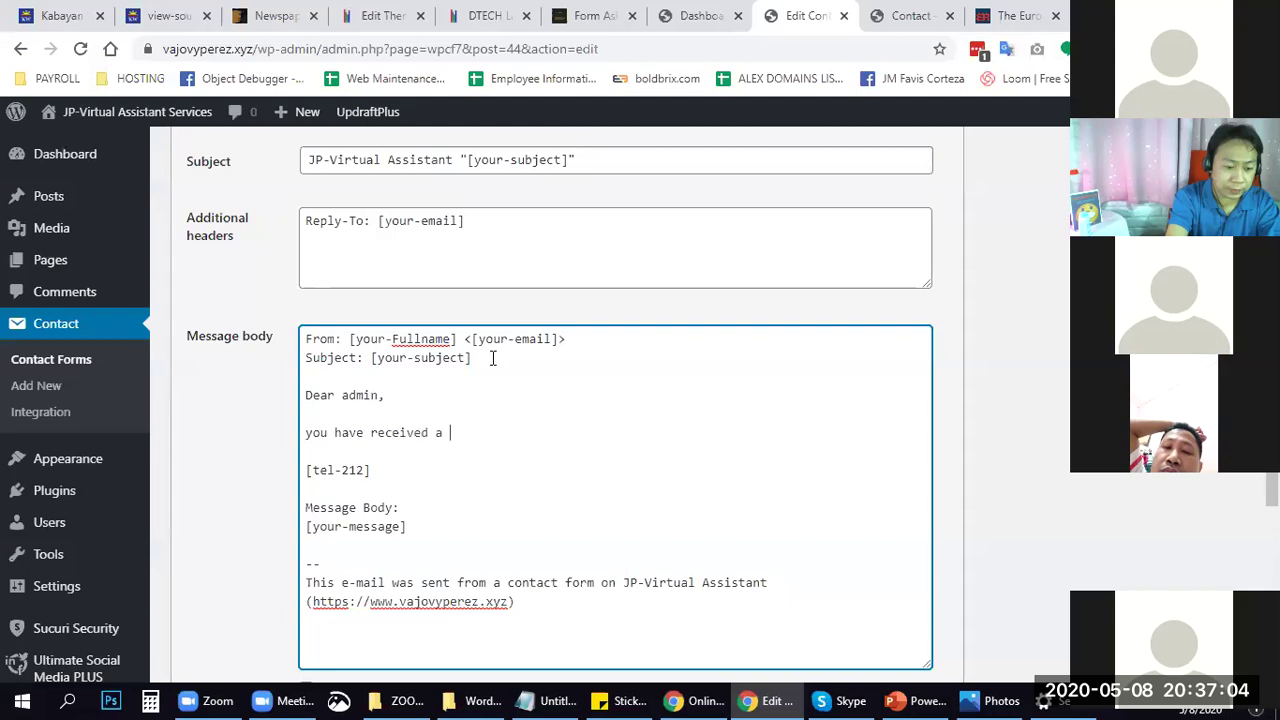
pyautogui.write('submission!')
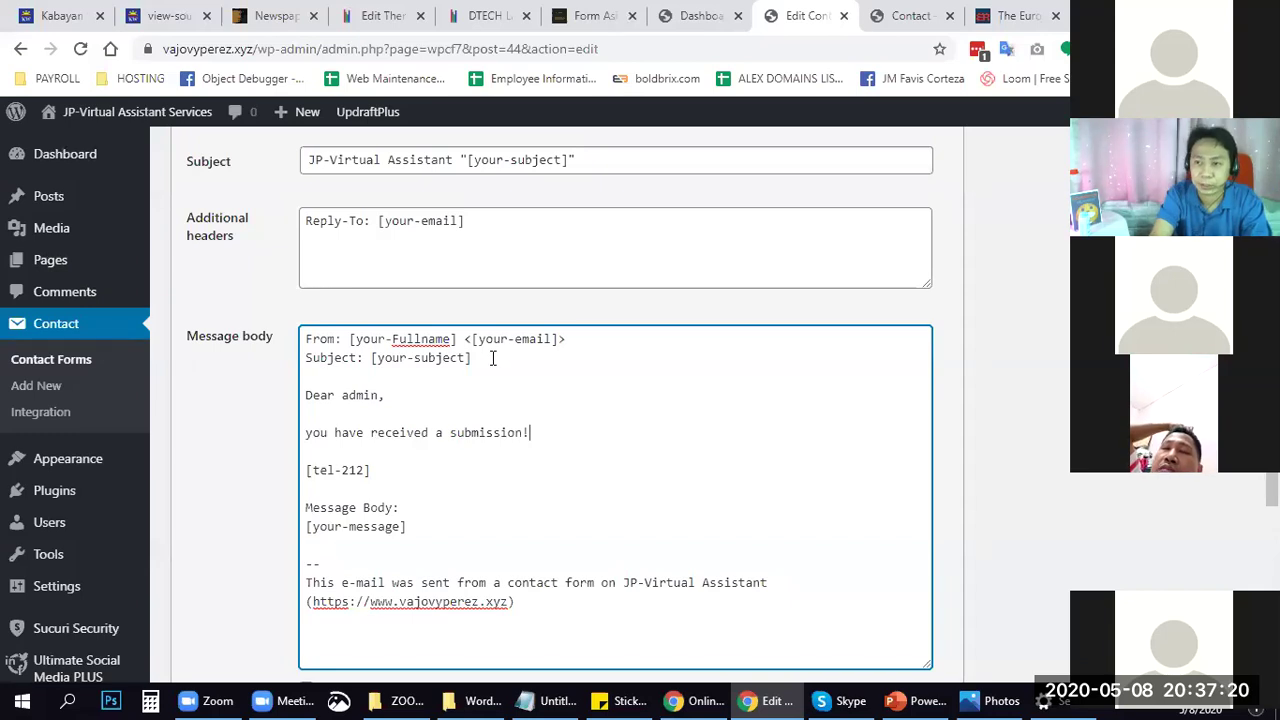
pyautogui.moveTo(100, 458)
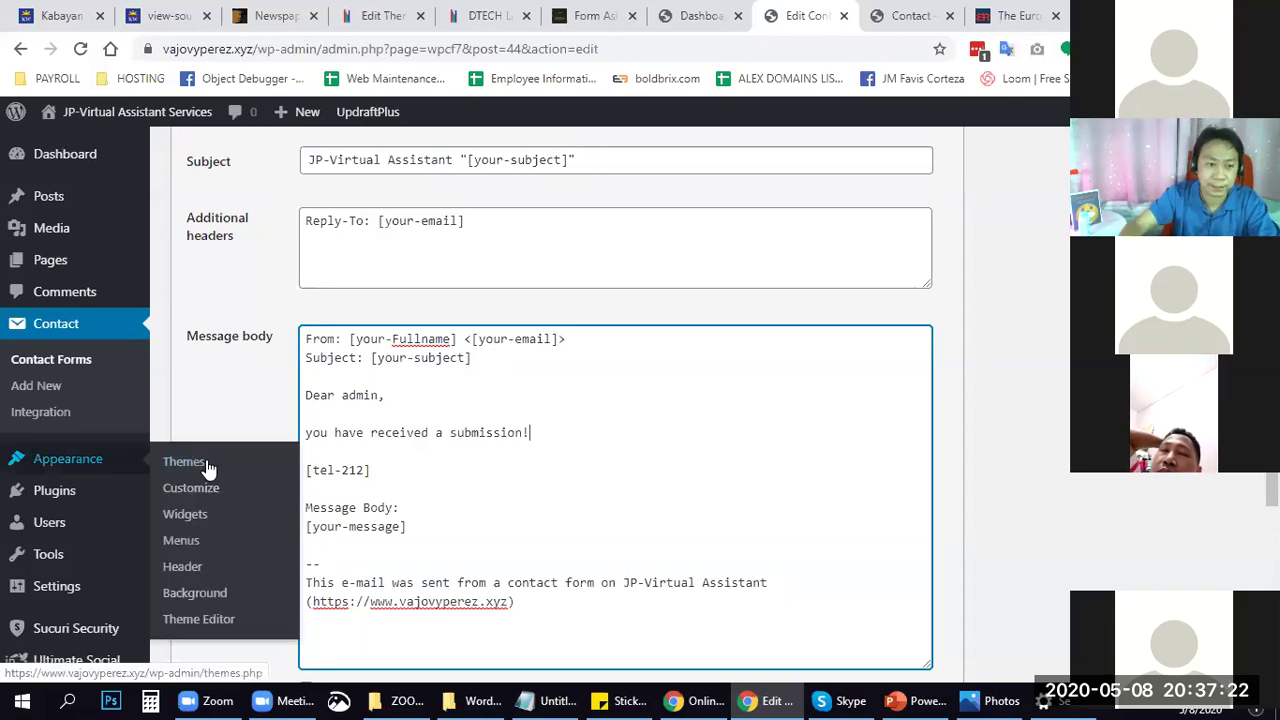
pyautogui.click(208, 462)
pyautogui.click(802, 154)
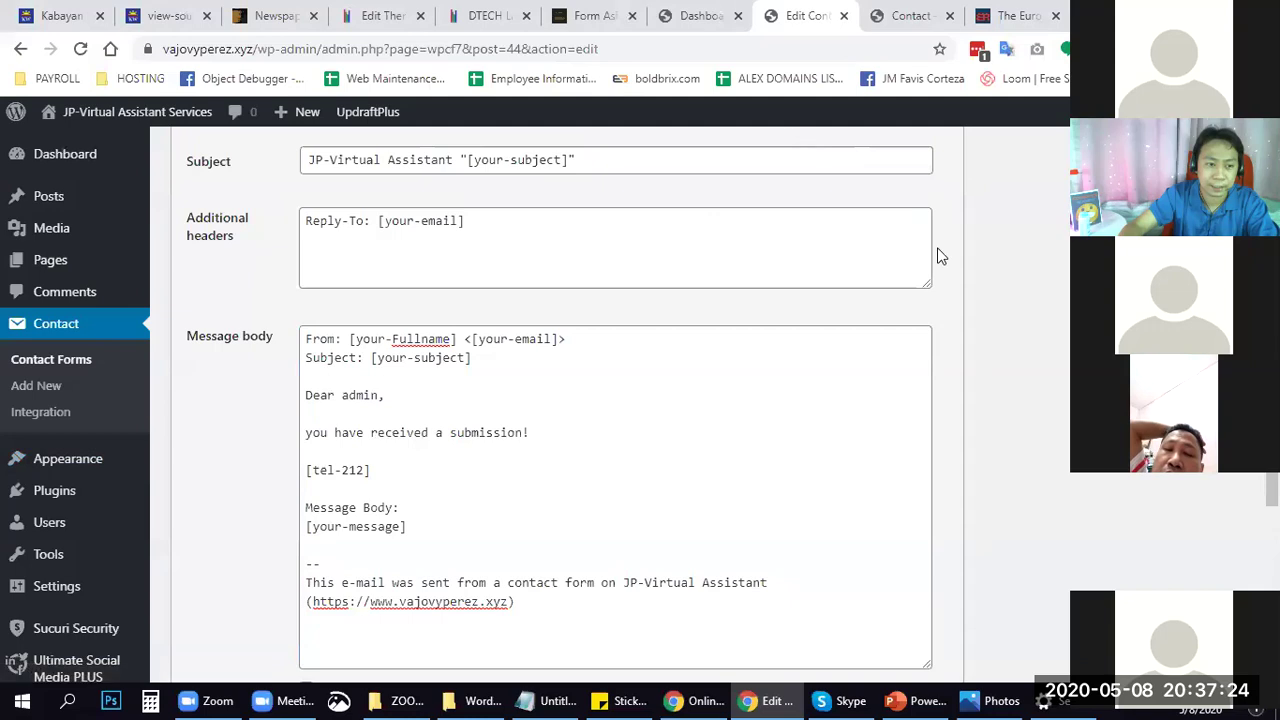
# Enable the additional Mail (2) template and review its address, subject, header and message body fields.
pyautogui.scroll(-4, 969, 274)
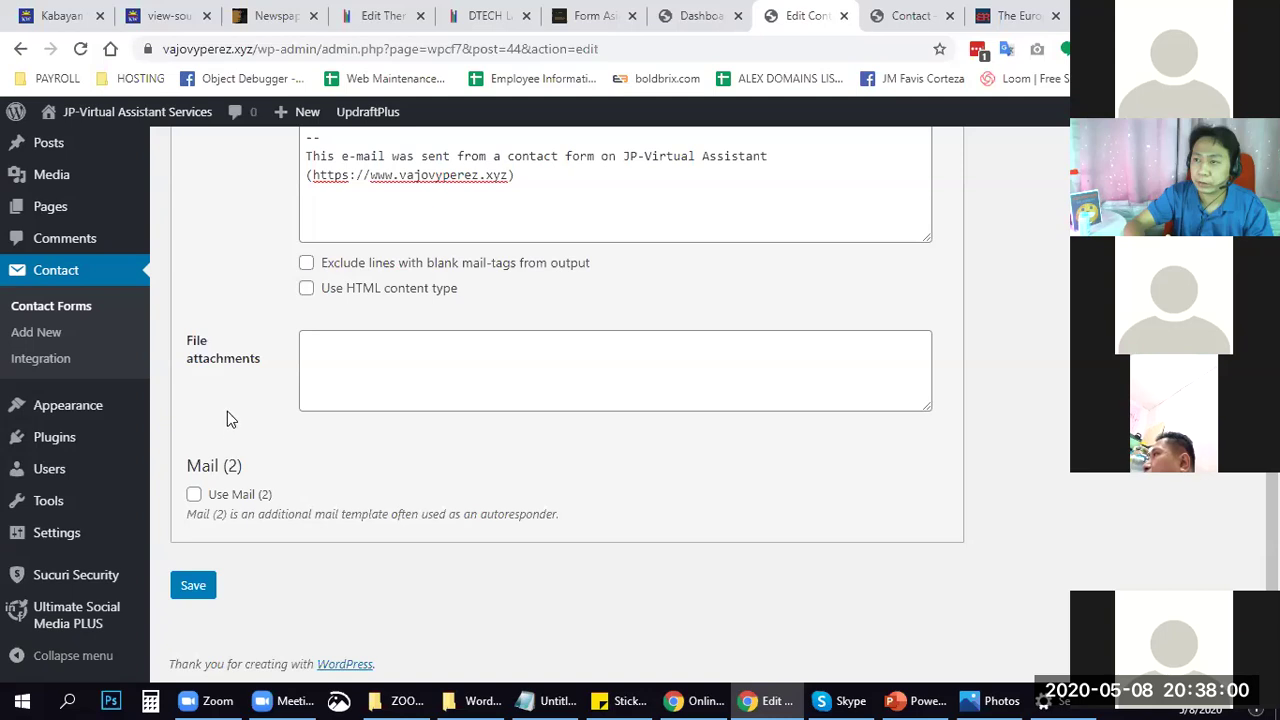
pyautogui.click(194, 496)
pyautogui.scroll(-4, 1047, 407)
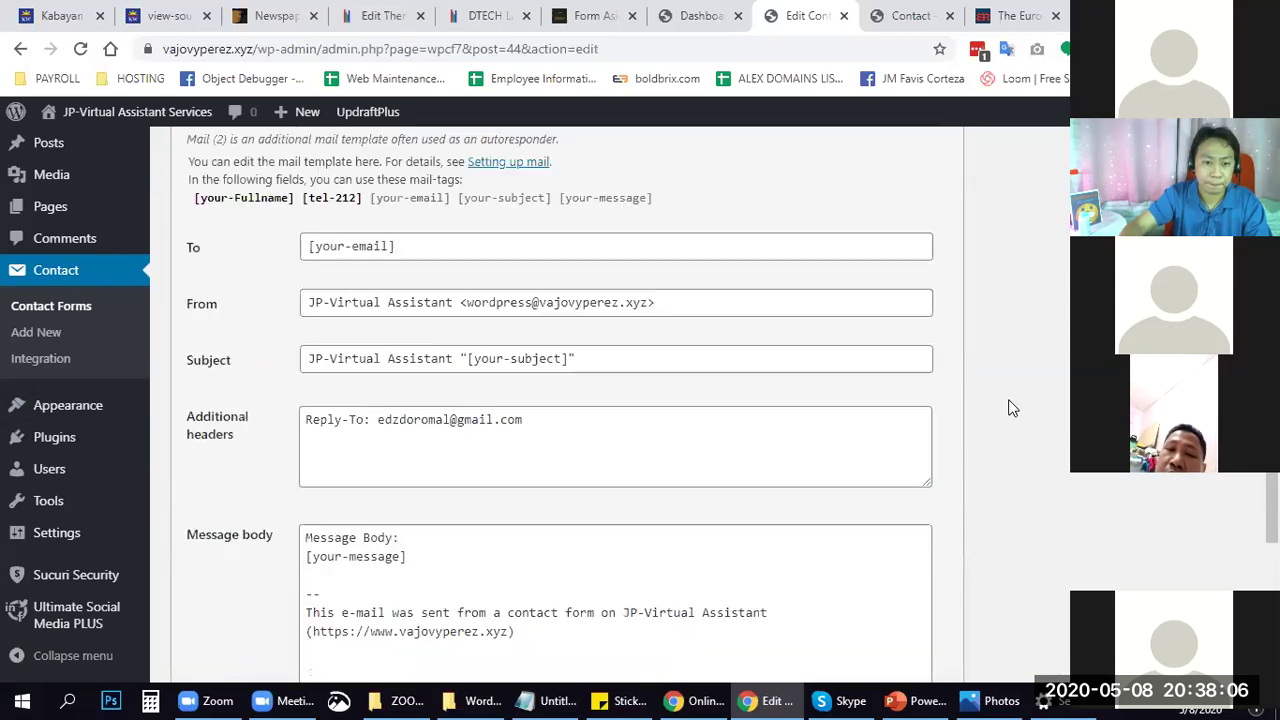
pyautogui.scroll(-1, 688, 395)
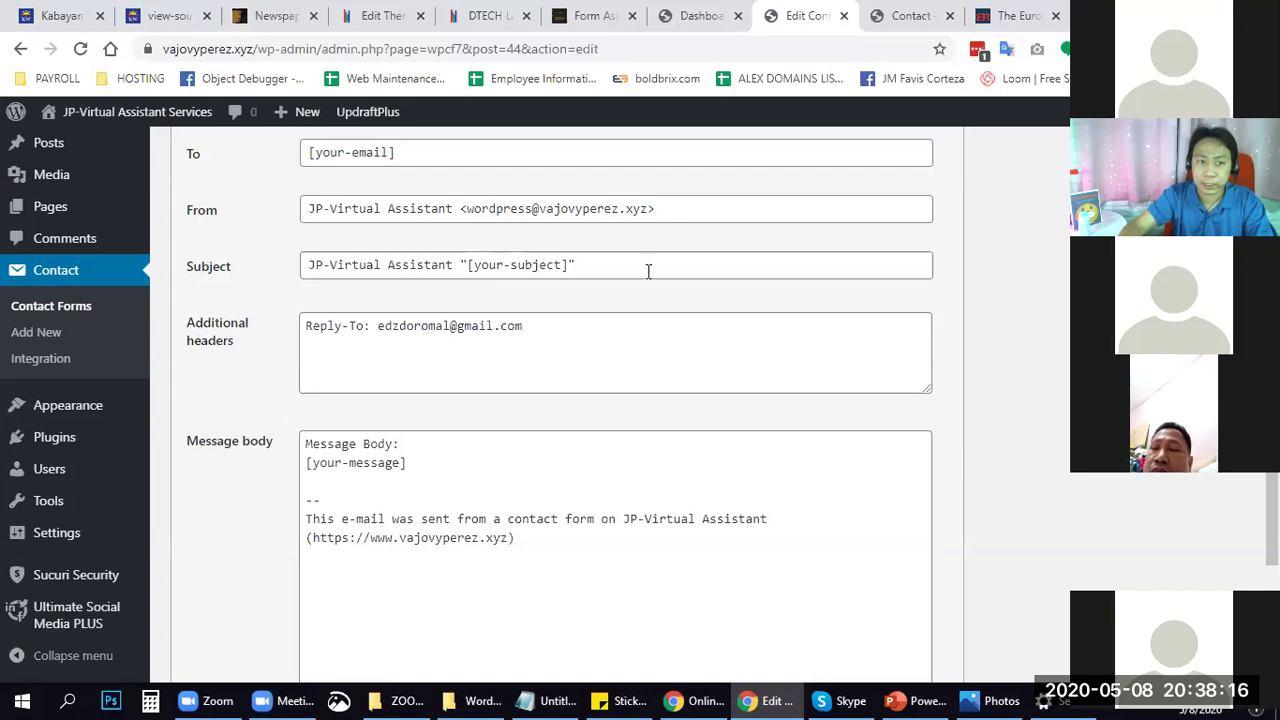
# Add the line "Thanks for contacting us!" below [your-message] in the Mail (2) message body, after a blank line.
pyautogui.click(429, 462)
pyautogui.press('Return')
pyautogui.press('Return')
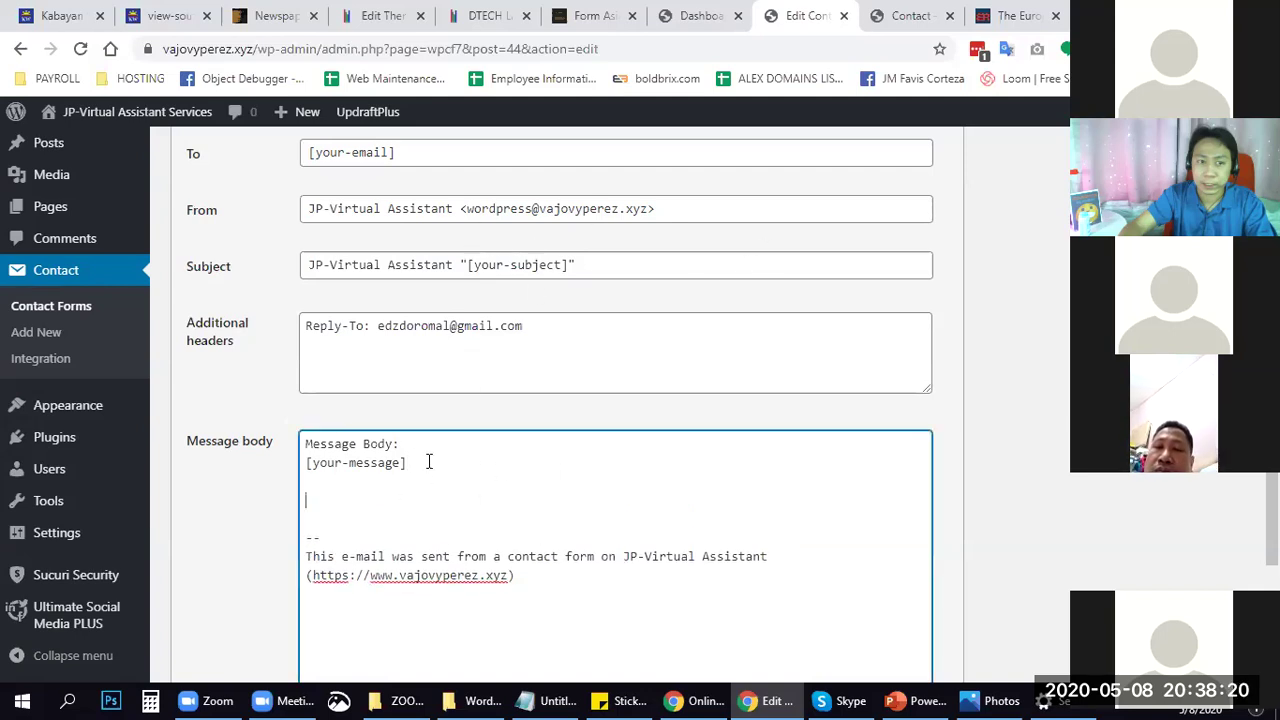
pyautogui.write('Thanks for contact ')
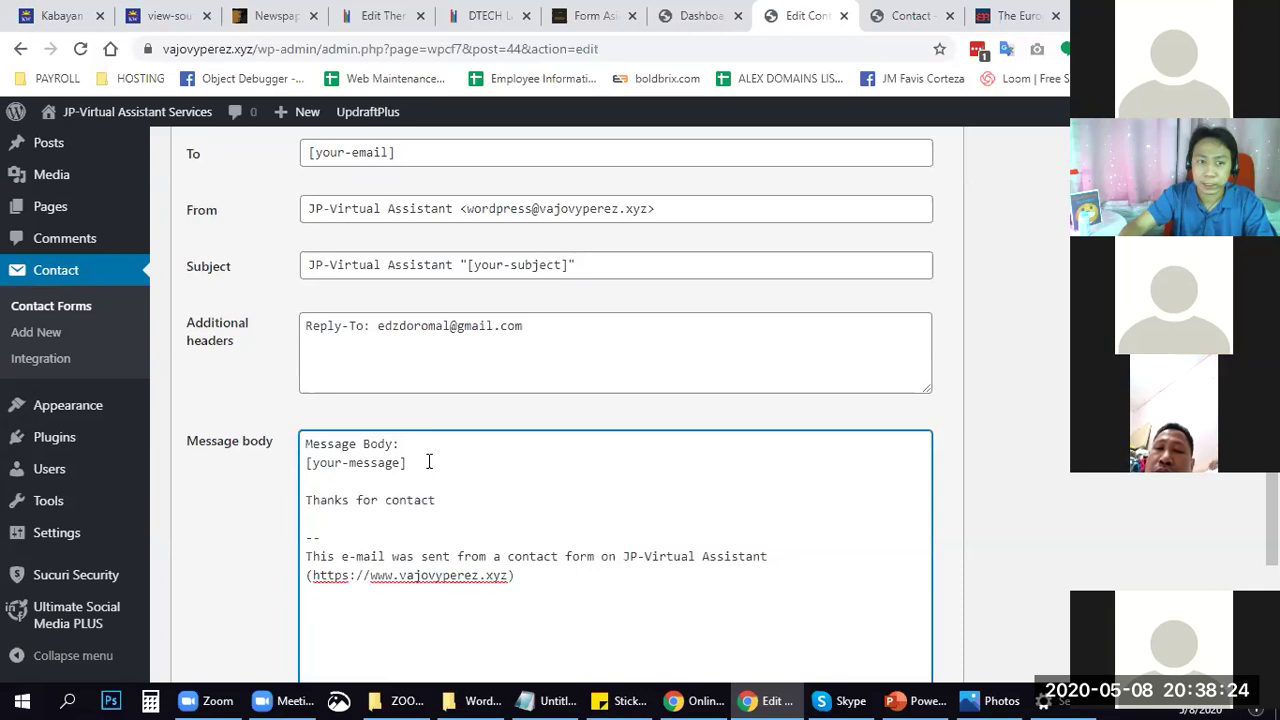
pyautogui.write('ing us!')
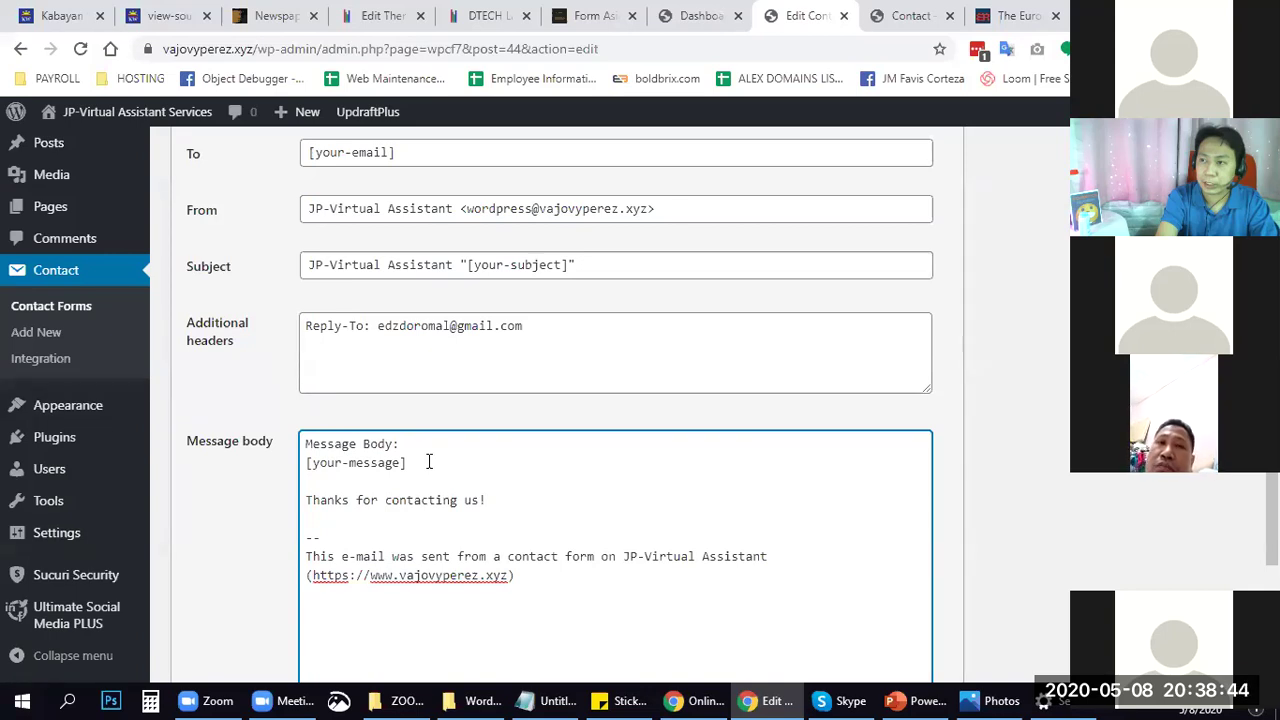
# Switch to the PowerPoint slide show, advance it to the Permalink slide, and return to the browser.
pyautogui.hotkey('alt', 'Tab')
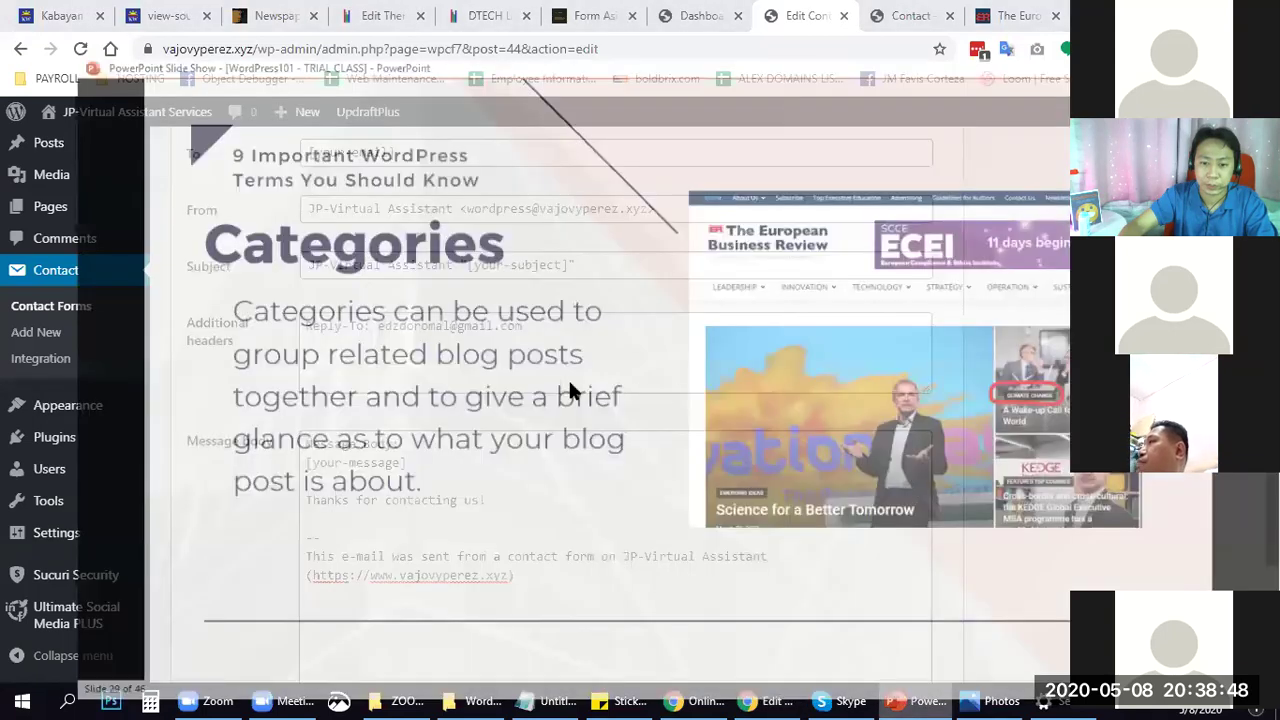
pyautogui.press('Right')
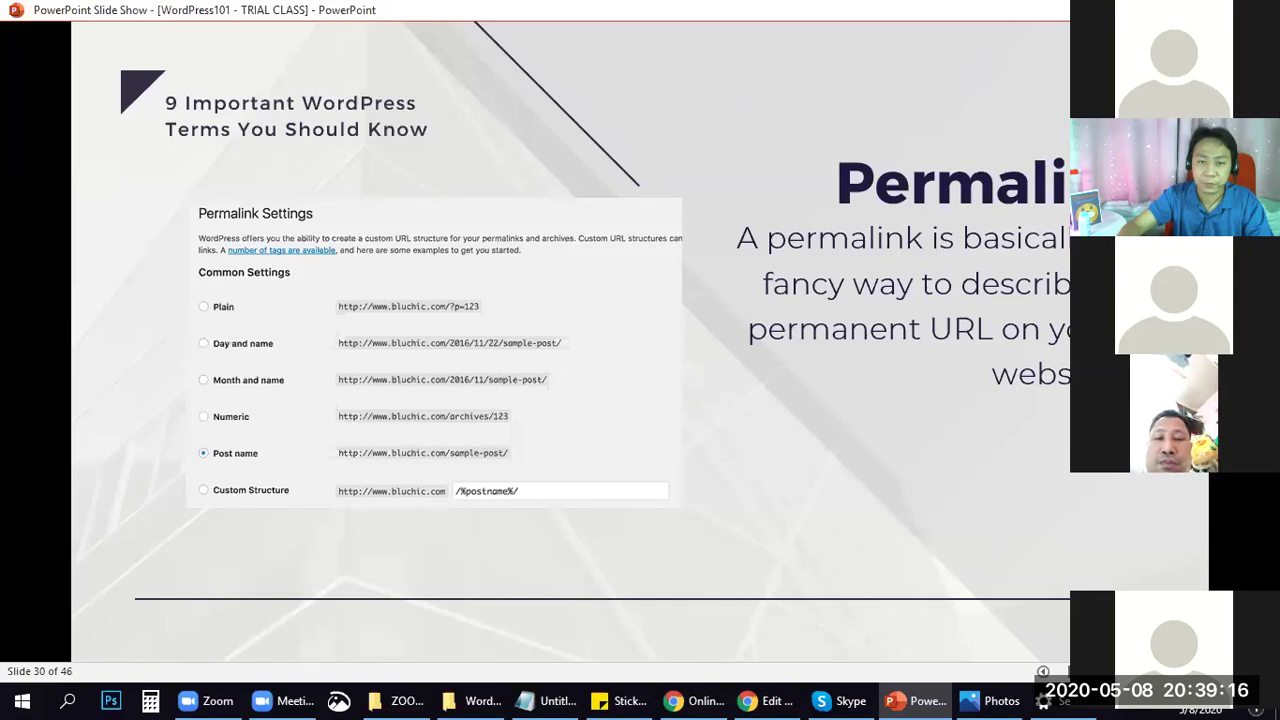
pyautogui.hotkey('alt', 'Tab')
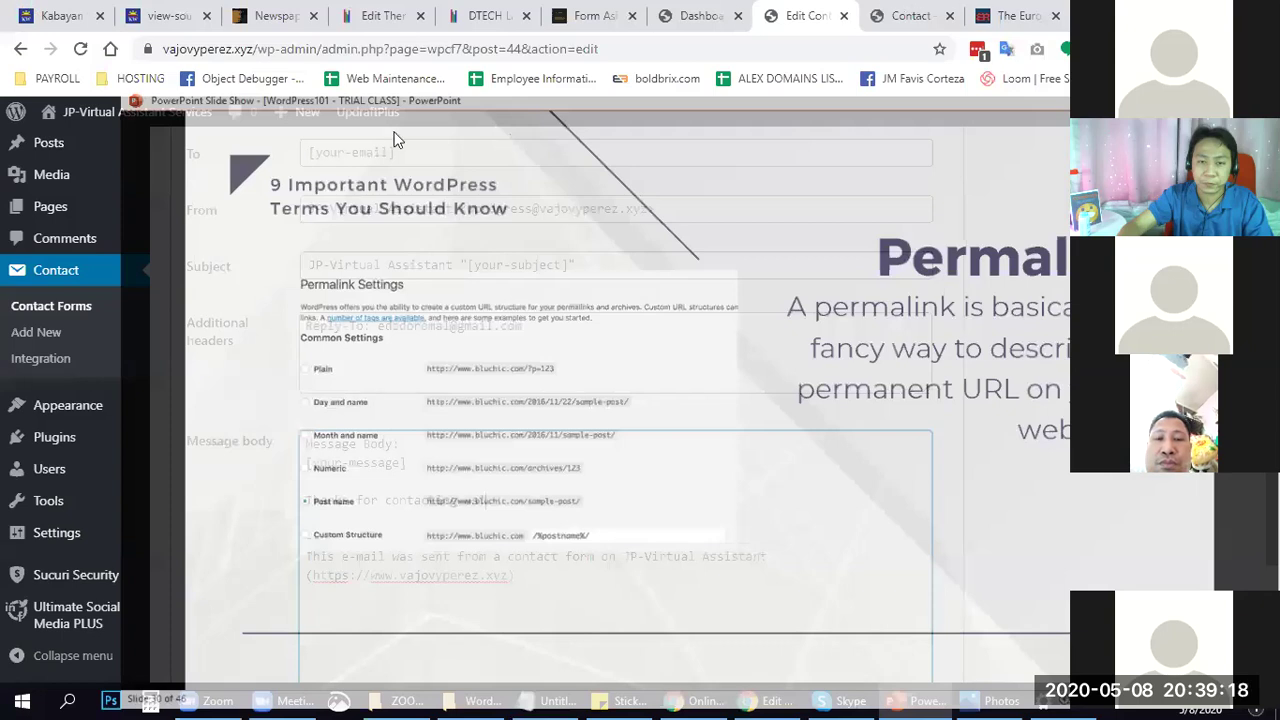
# Open the site's About page in a new tab and select the about/ part of its address.
pyautogui.click(720, 14)
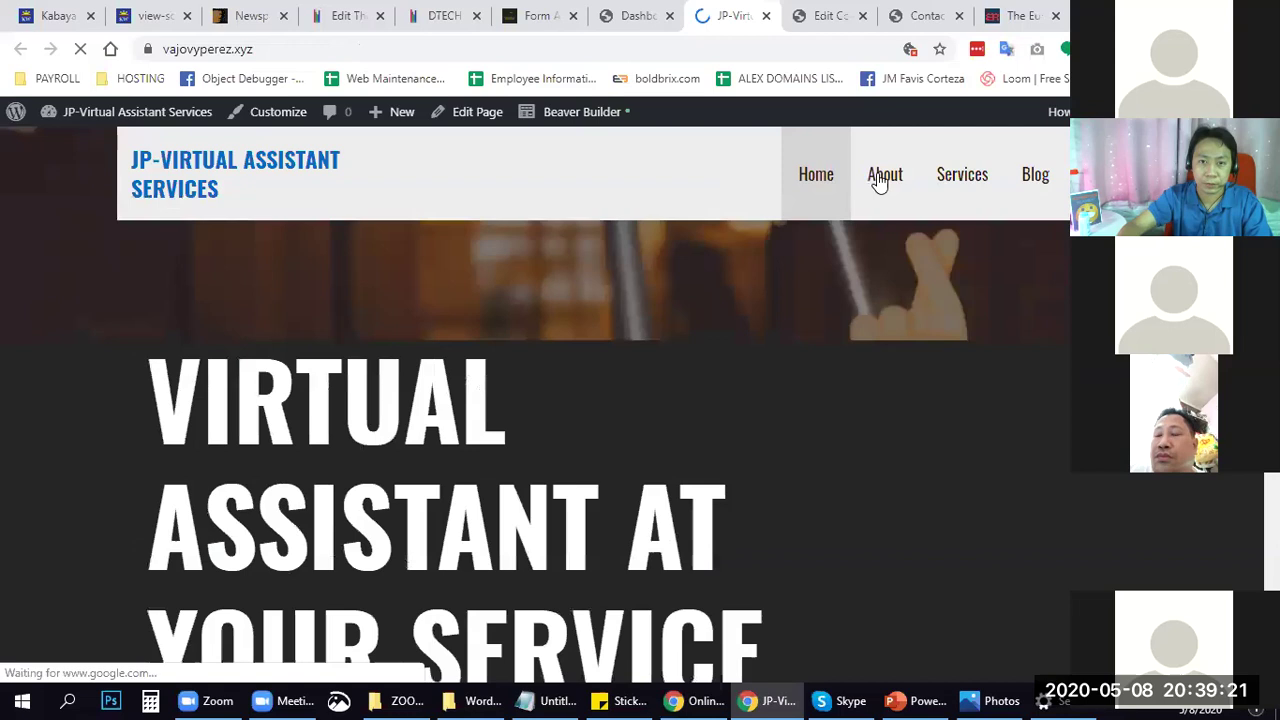
pyautogui.click(880, 176)
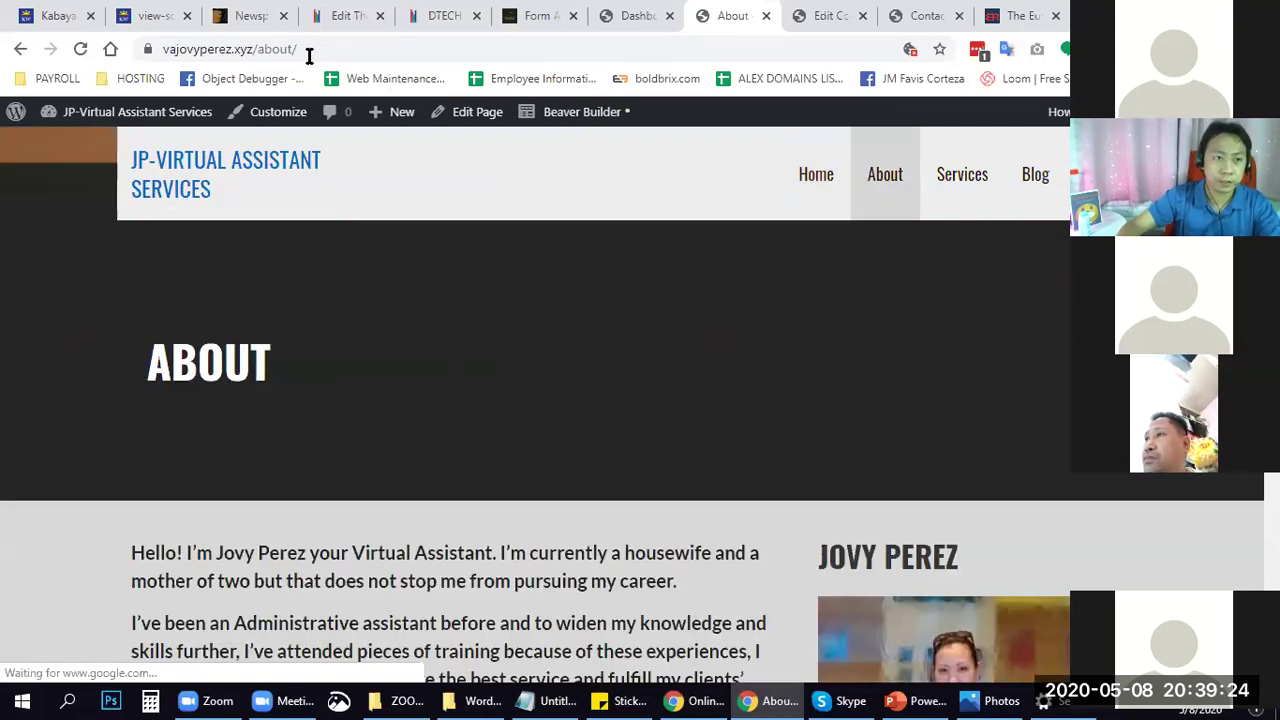
pyautogui.doubleClick(290, 50)
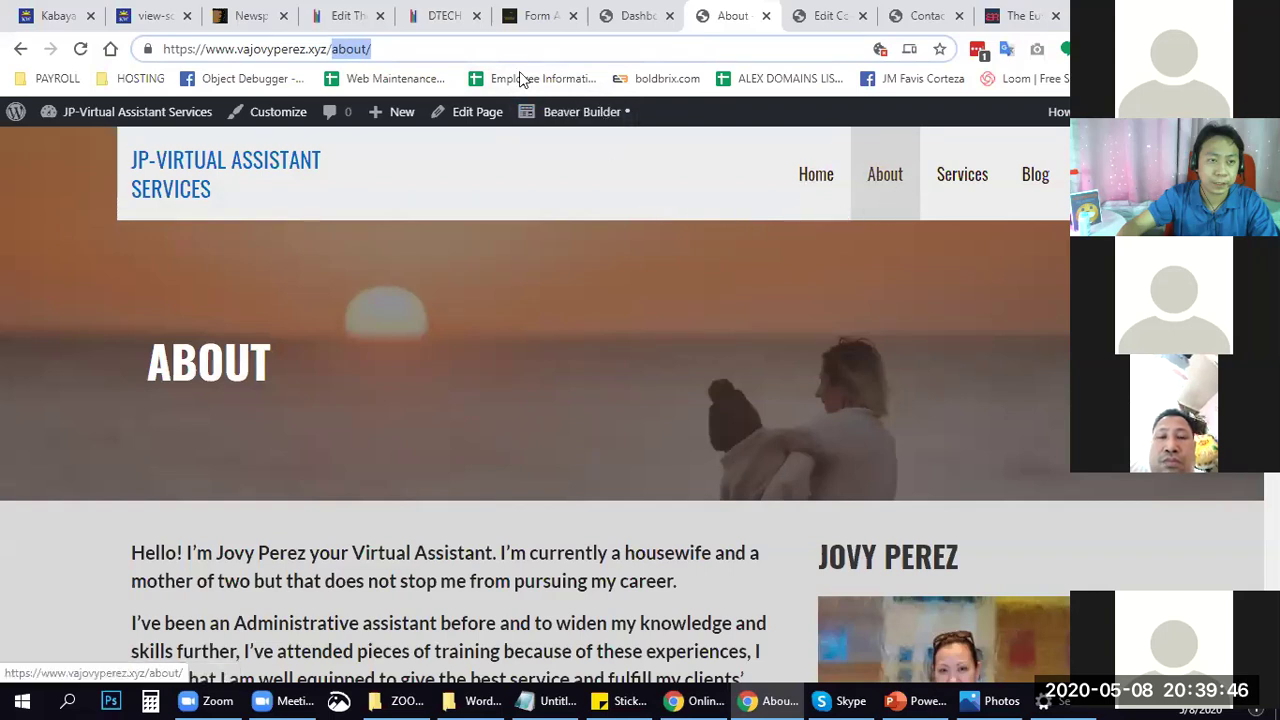
# Replace the about/ slug in the page address with fgdfgdfhfgj102jg and load that address.
pyautogui.click(398, 46)
pyautogui.moveTo(376, 48); pyautogui.dragTo(332, 48)
pyautogui.write('fgdf')
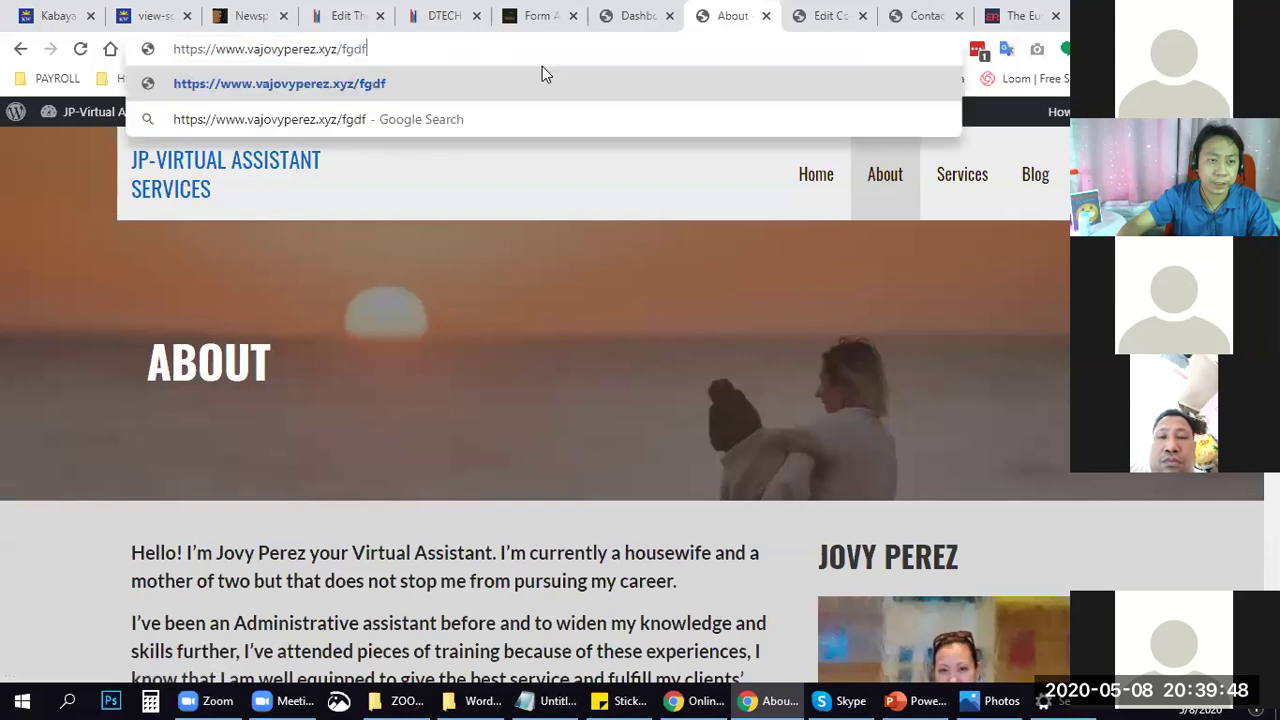
pyautogui.write('gdfhfgj102jg')
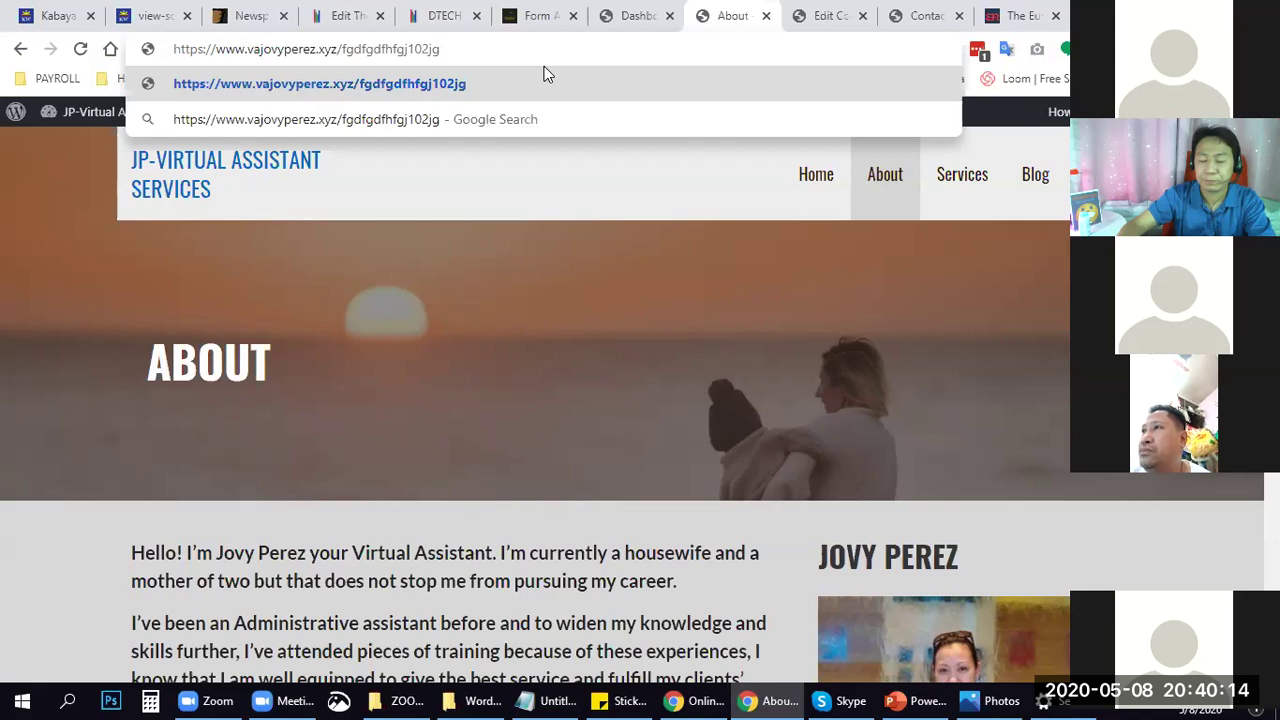
pyautogui.click(598, 77)
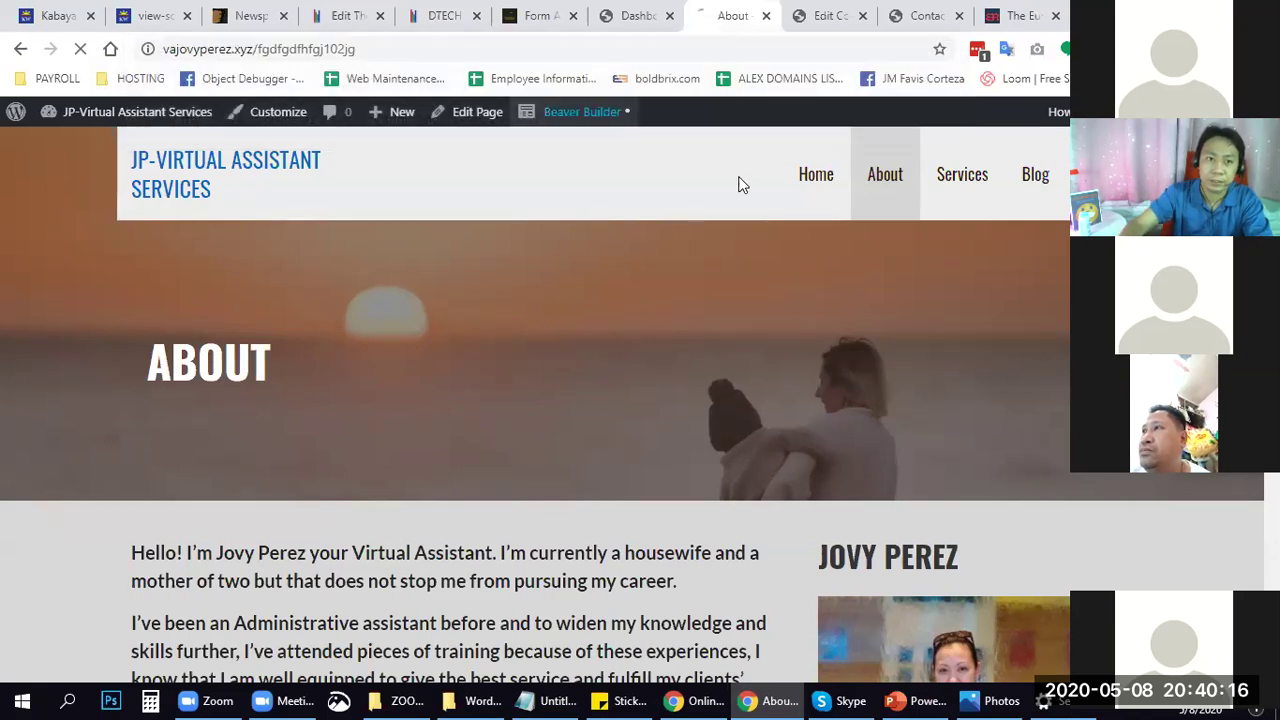
# Switch to PowerPoint and advance the slide show to the Tags slide.
pyautogui.click(915, 700)
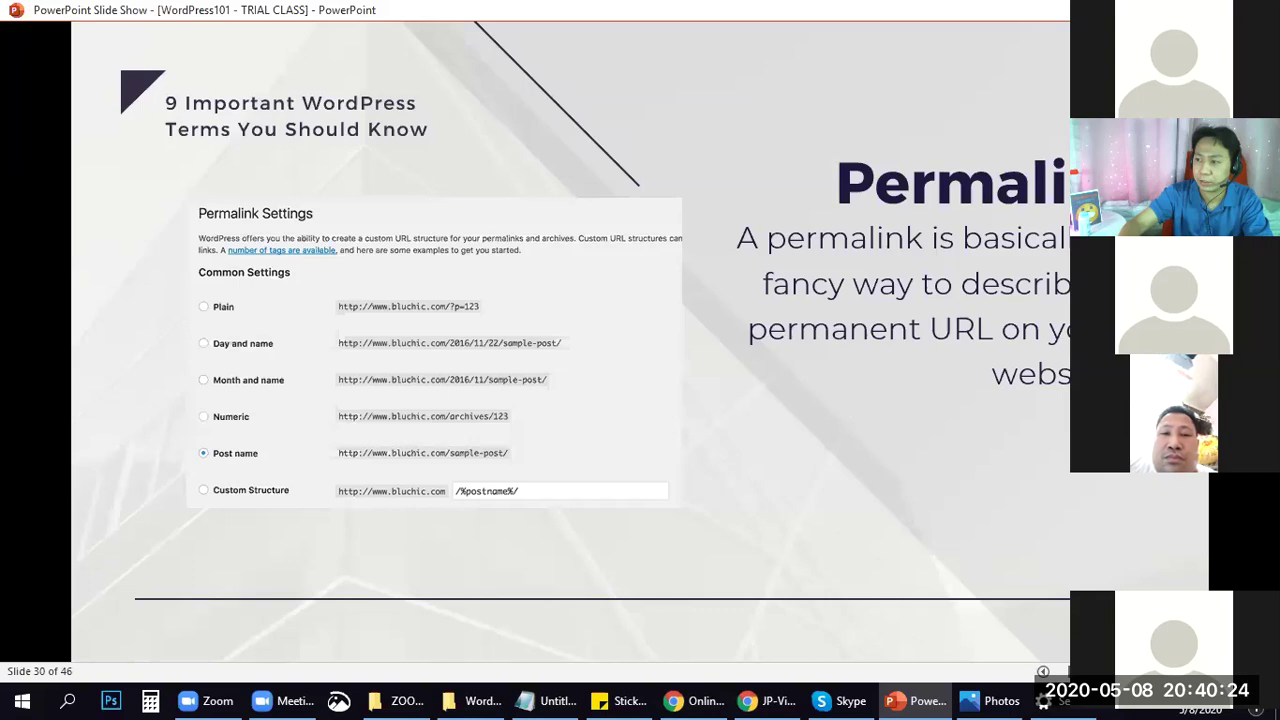
pyautogui.press('Right')
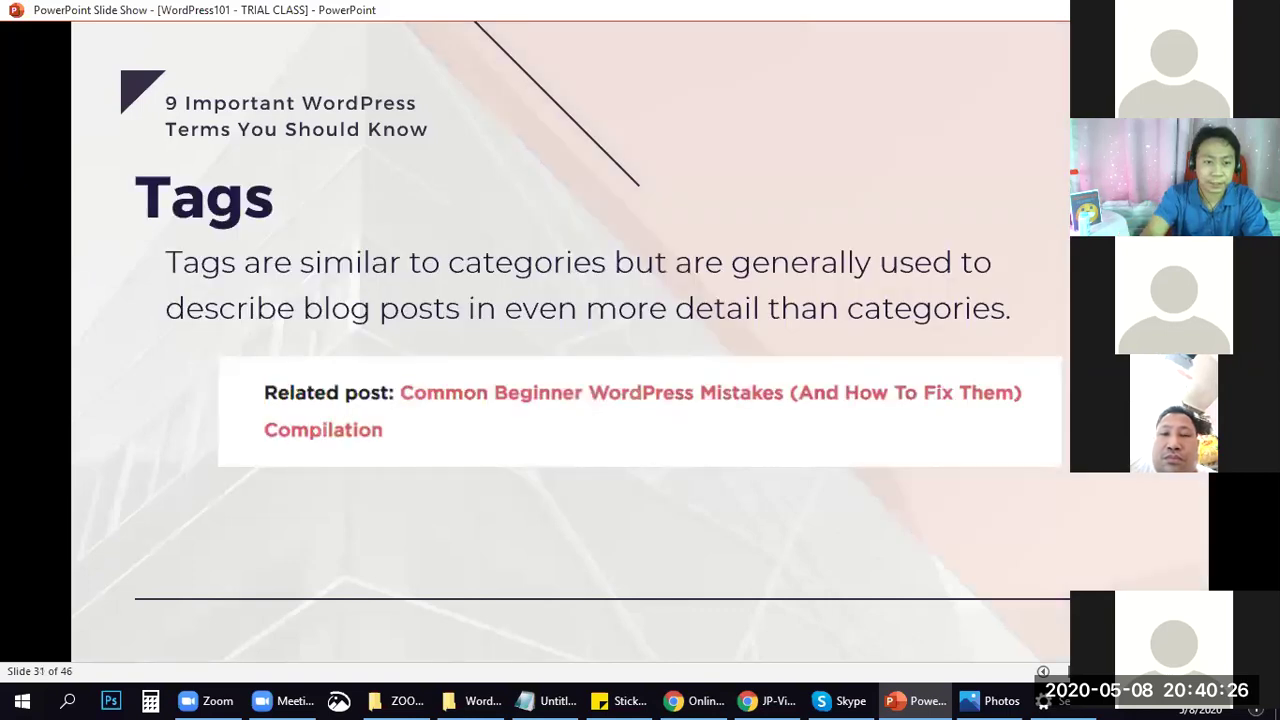
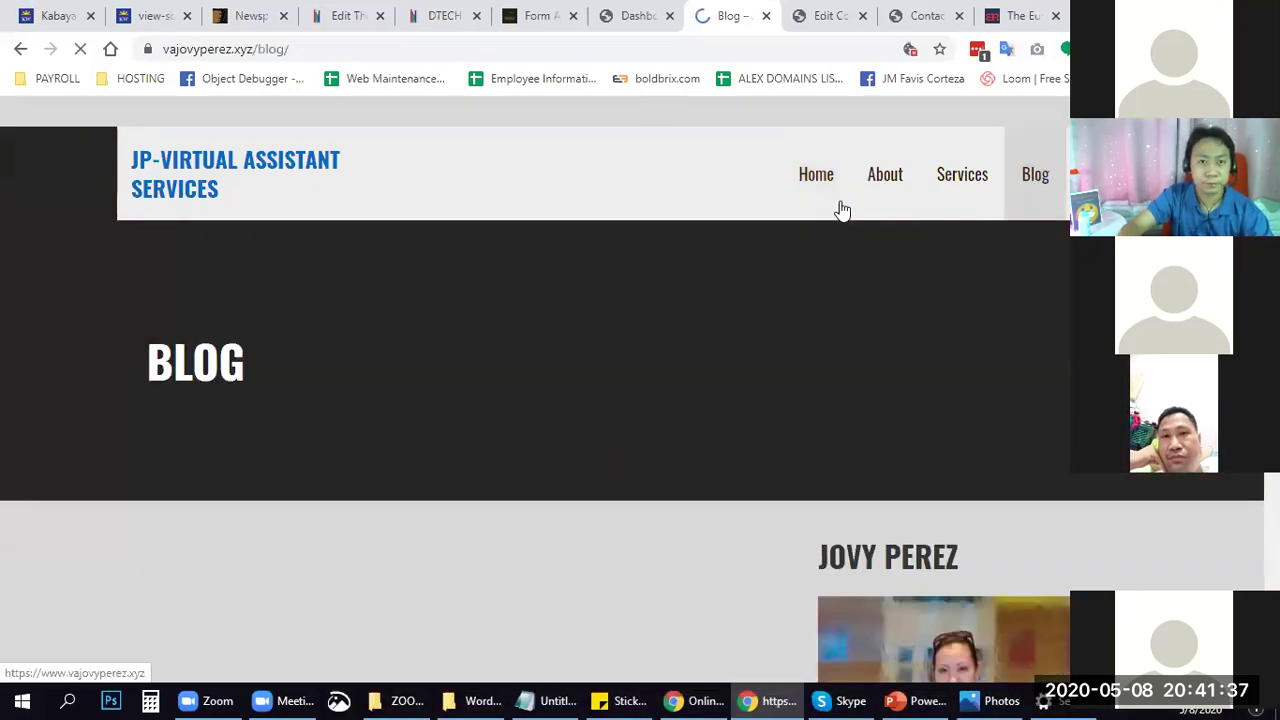
# Open the POSSIBLE post from the site's Blog page in the browser.
pyautogui.scroll(-4, 586, 466)
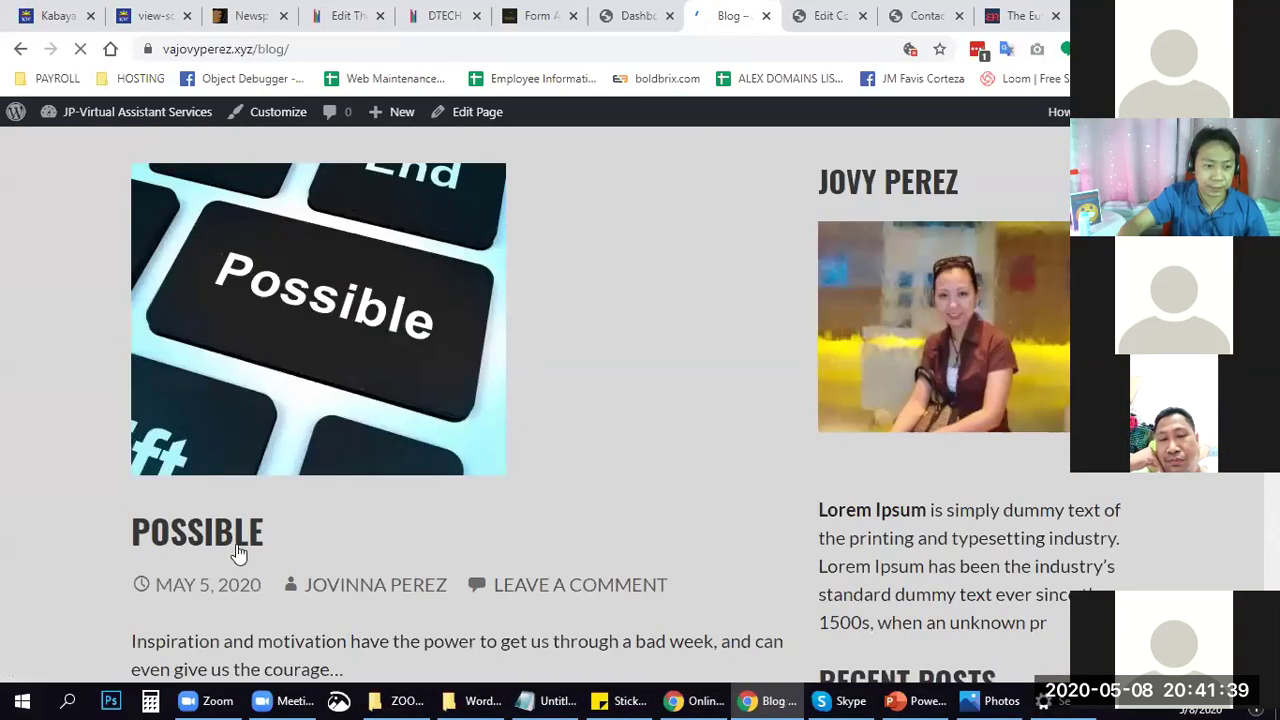
pyautogui.click(574, 178)
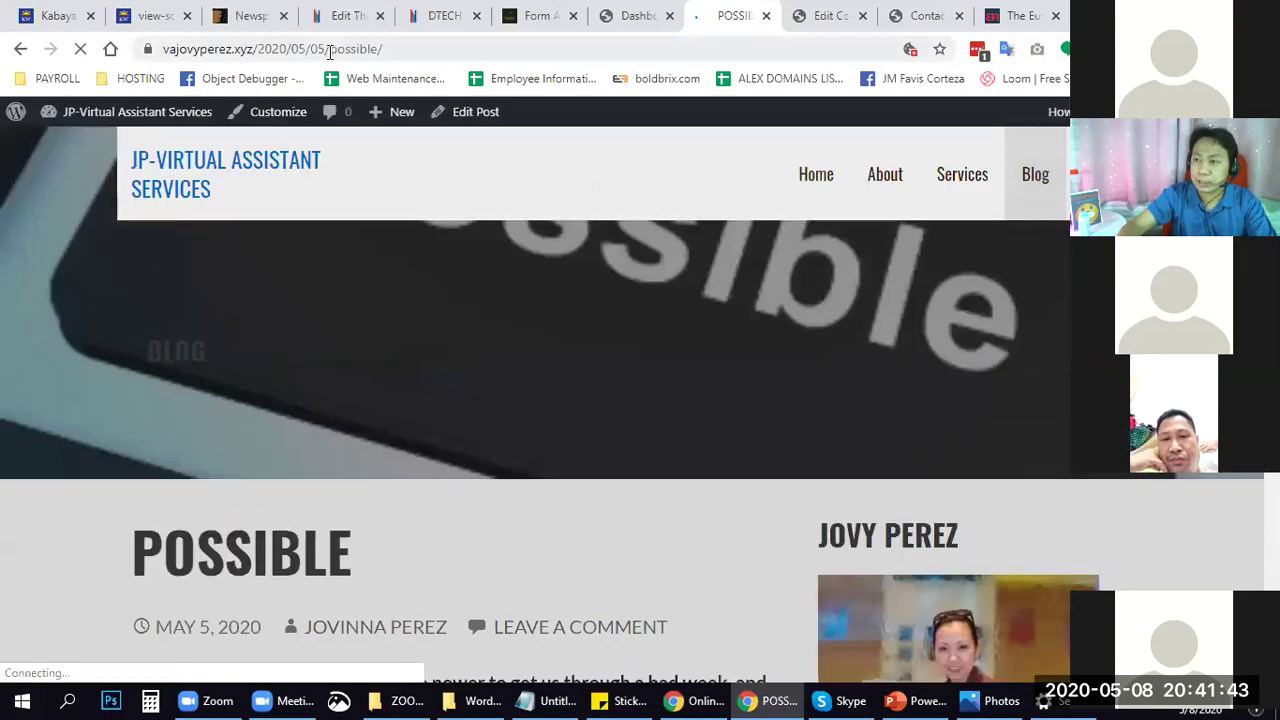
# Replace the post's slug in the address with dsfsdf54665465s4d6f, without loading it.
pyautogui.click(416, 48)
pyautogui.moveTo(404, 48); pyautogui.dragTo(620, 51)
pyautogui.write('dsfsdf54665465s4d6f')
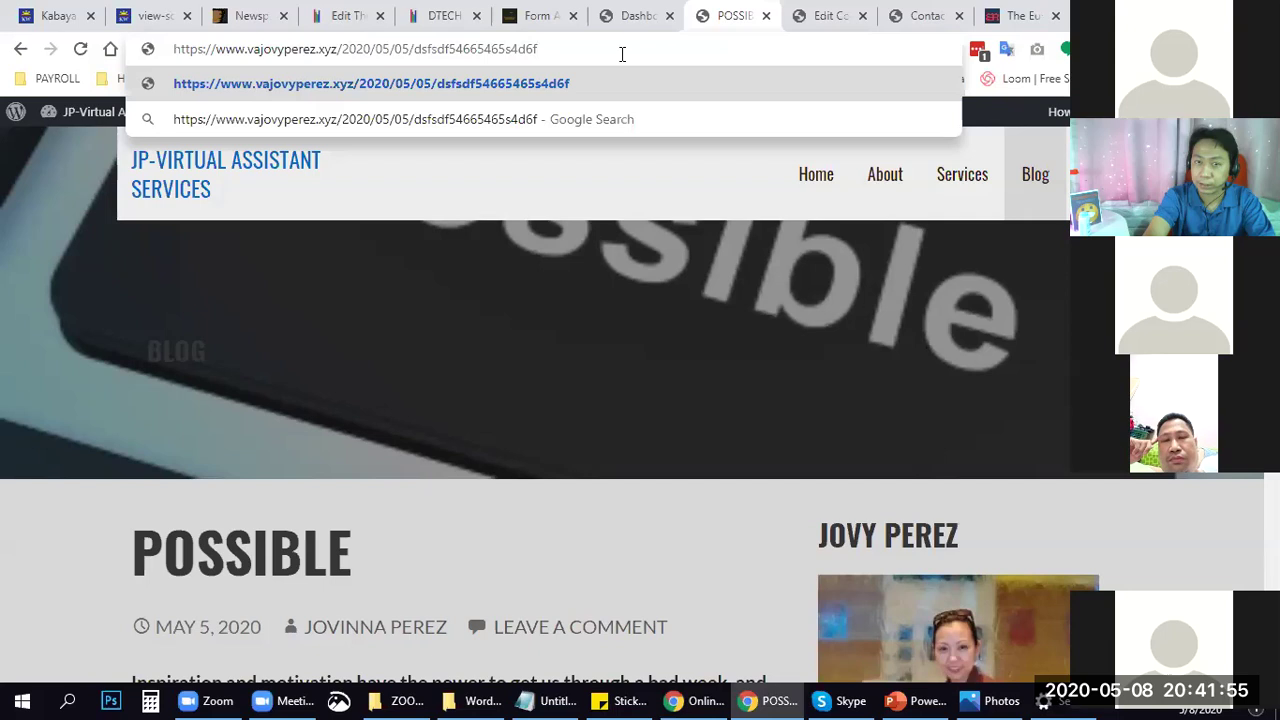
pyautogui.moveTo(178, 54); pyautogui.dragTo(579, 48)
pyautogui.click(579, 48)
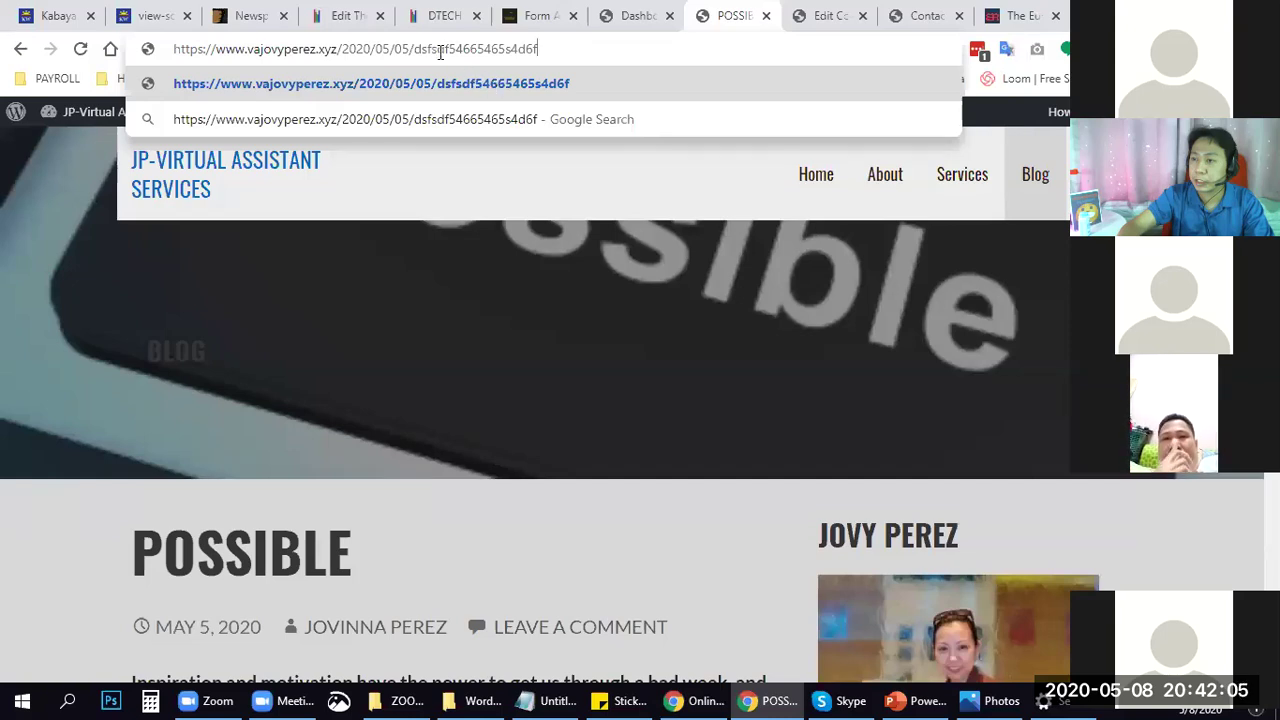
# Change the last part of the post's address back to possible and load the page.
pyautogui.tripleClick(360, 49)
pyautogui.click(482, 48)
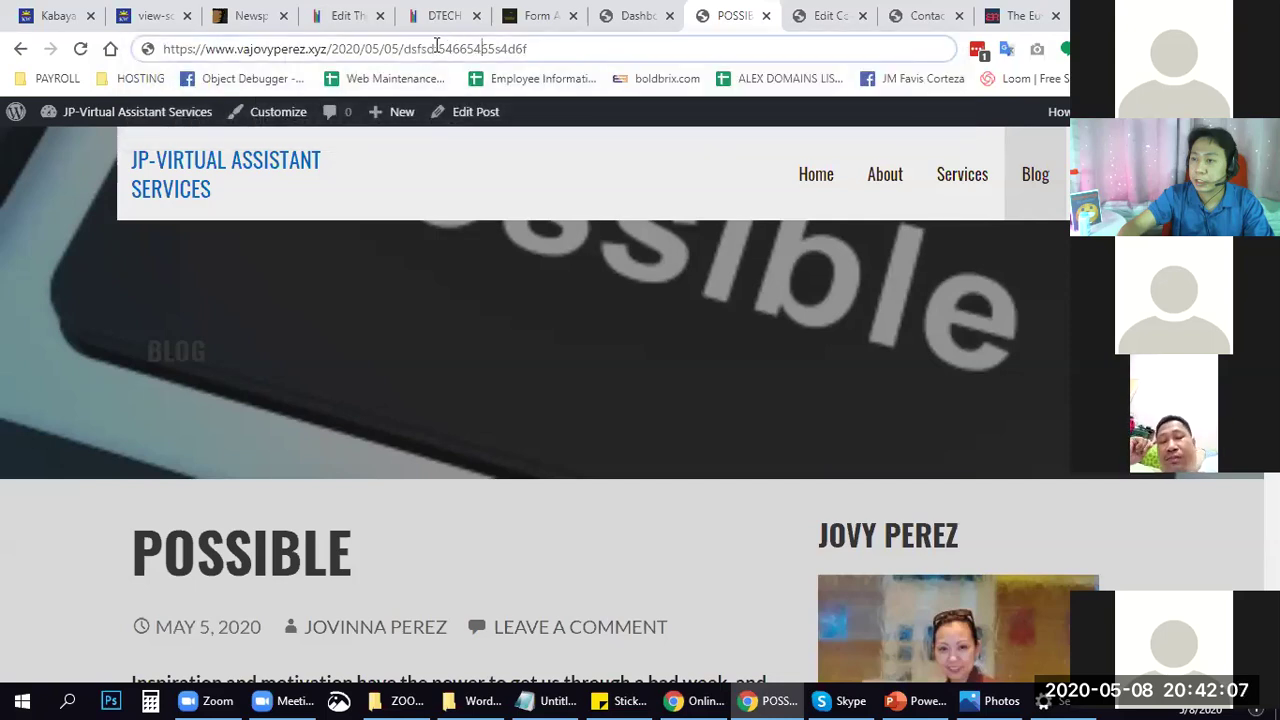
pyautogui.moveTo(403, 48); pyautogui.dragTo(552, 50)
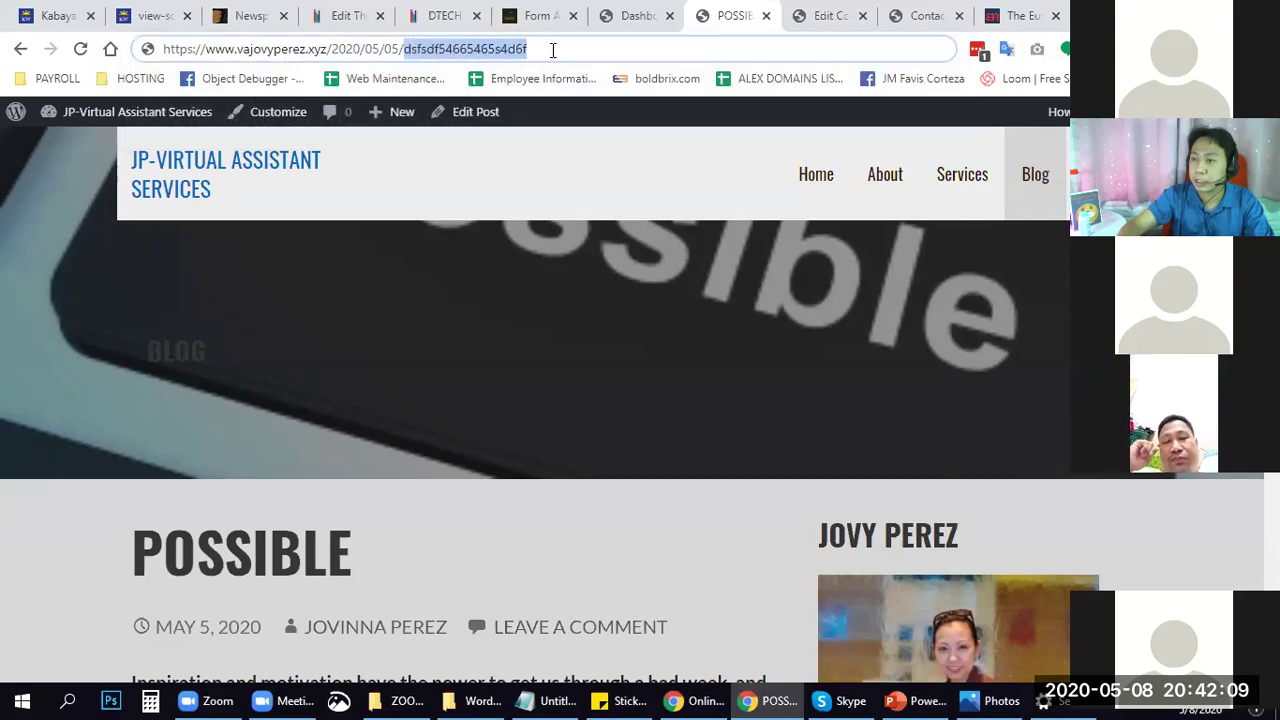
pyautogui.write('poss')
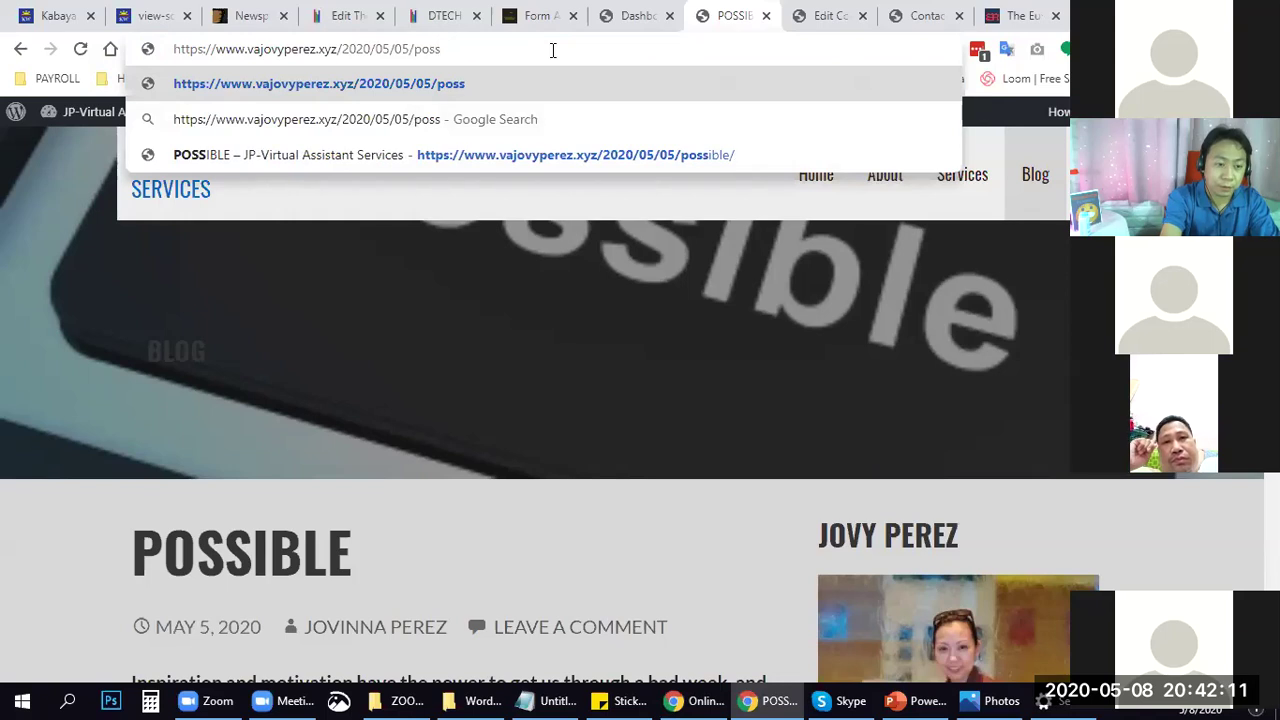
pyautogui.write('ible')
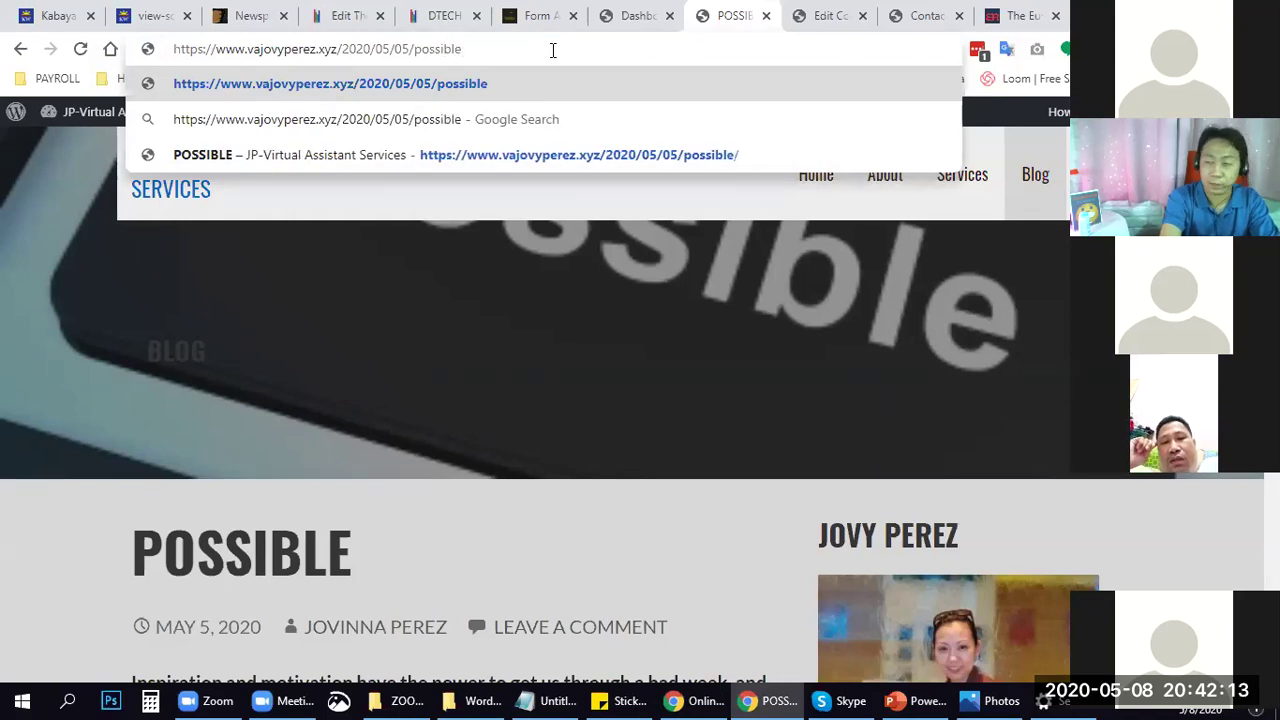
pyautogui.press('Return')
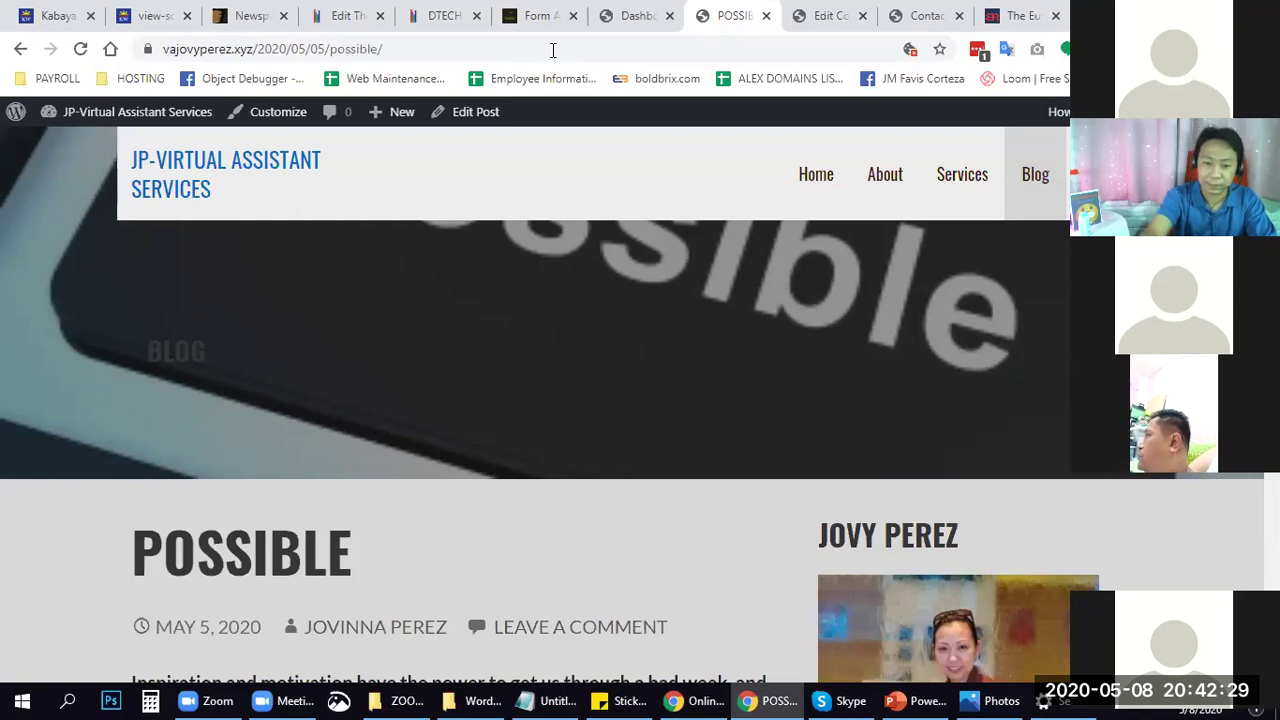
# Switch to PowerPoint, advance the slide show to the Widgets slide, and return to the browser.
pyautogui.click(915, 700)
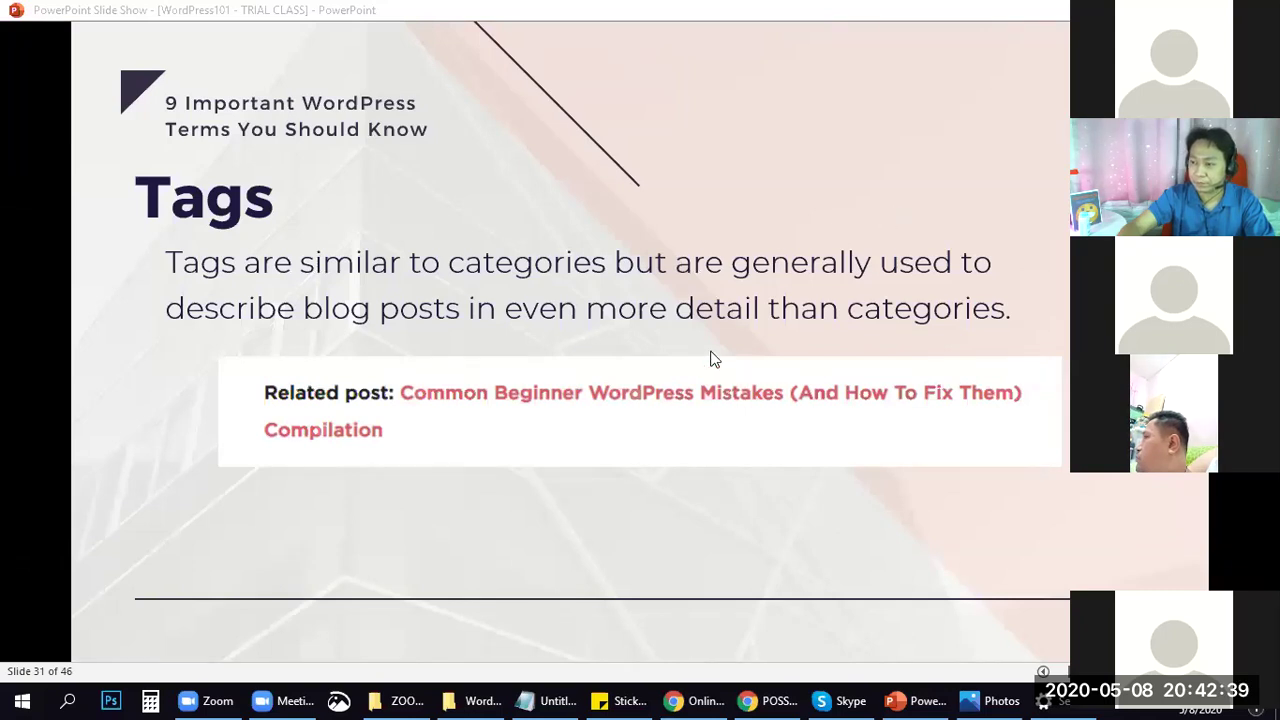
pyautogui.click(610, 340)
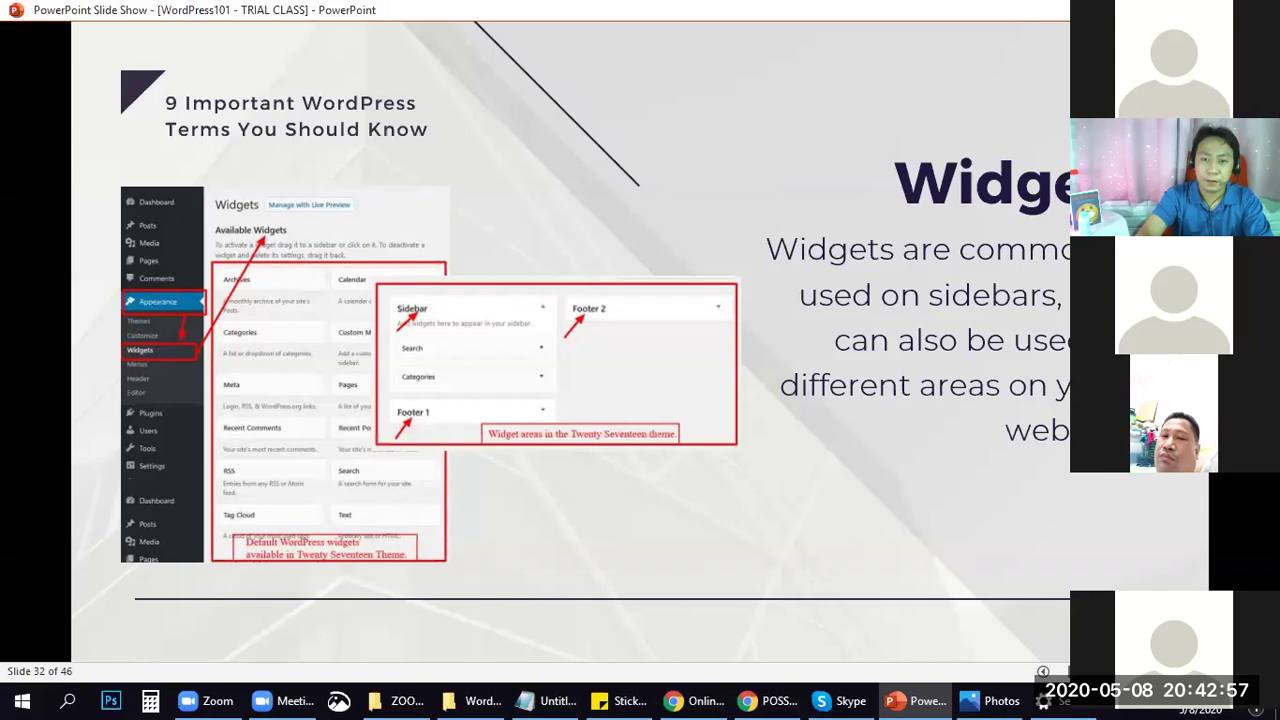
pyautogui.press('super+Down')
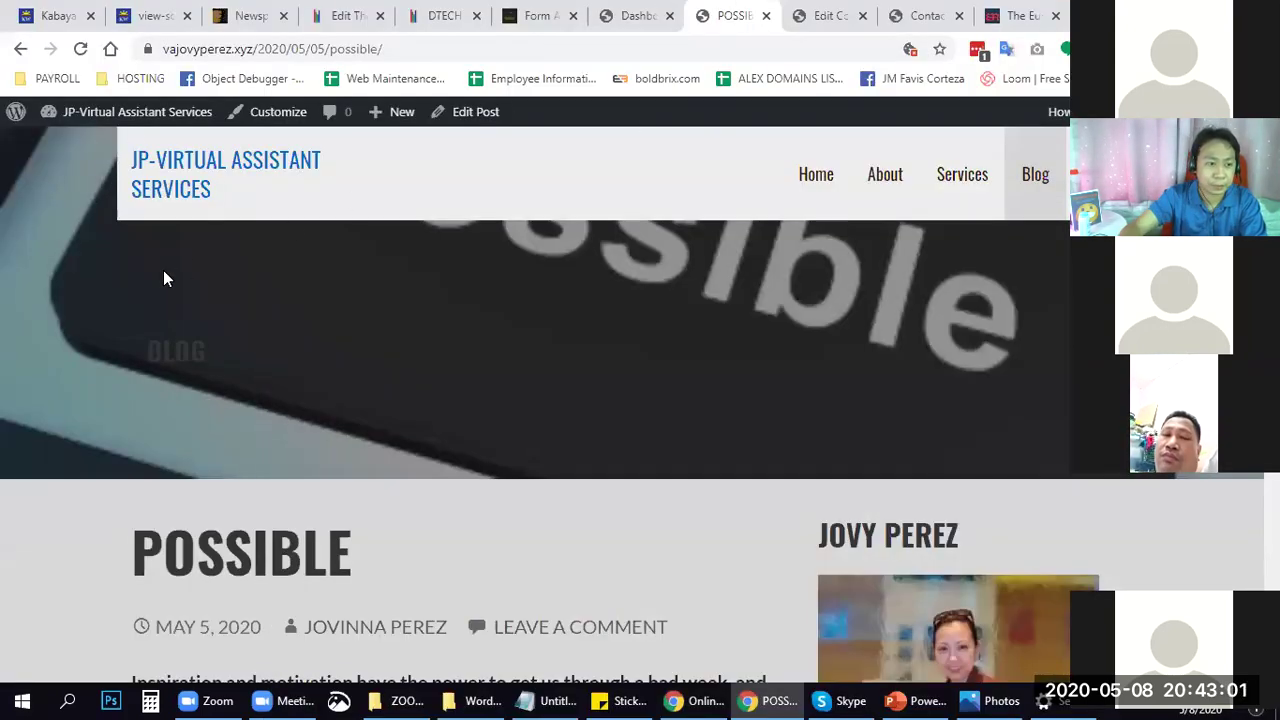
# Go to the open WordPress dashboard page and look over its overview panels.
pyautogui.hotkey('ctrl', 'shift', 'Tab')
pyautogui.scroll(-2, 337, 366)
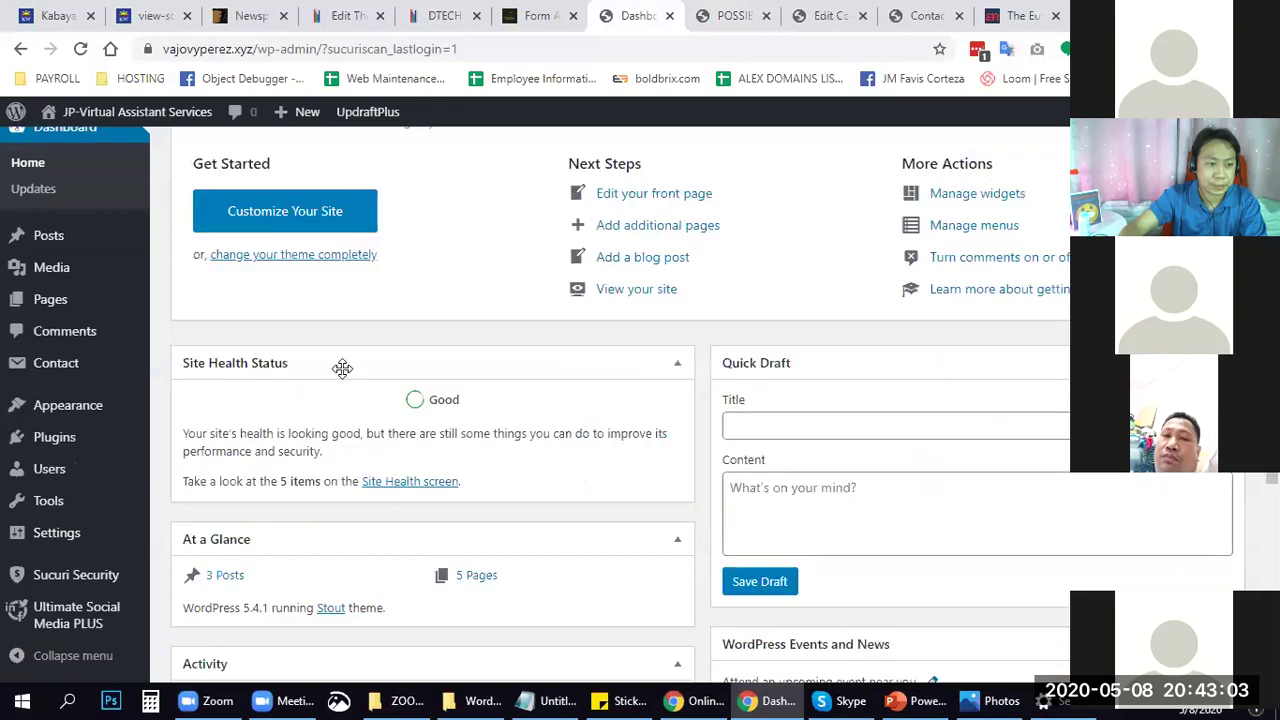
pyautogui.scroll(1, 343, 370)
pyautogui.scroll(1, 340, 374)
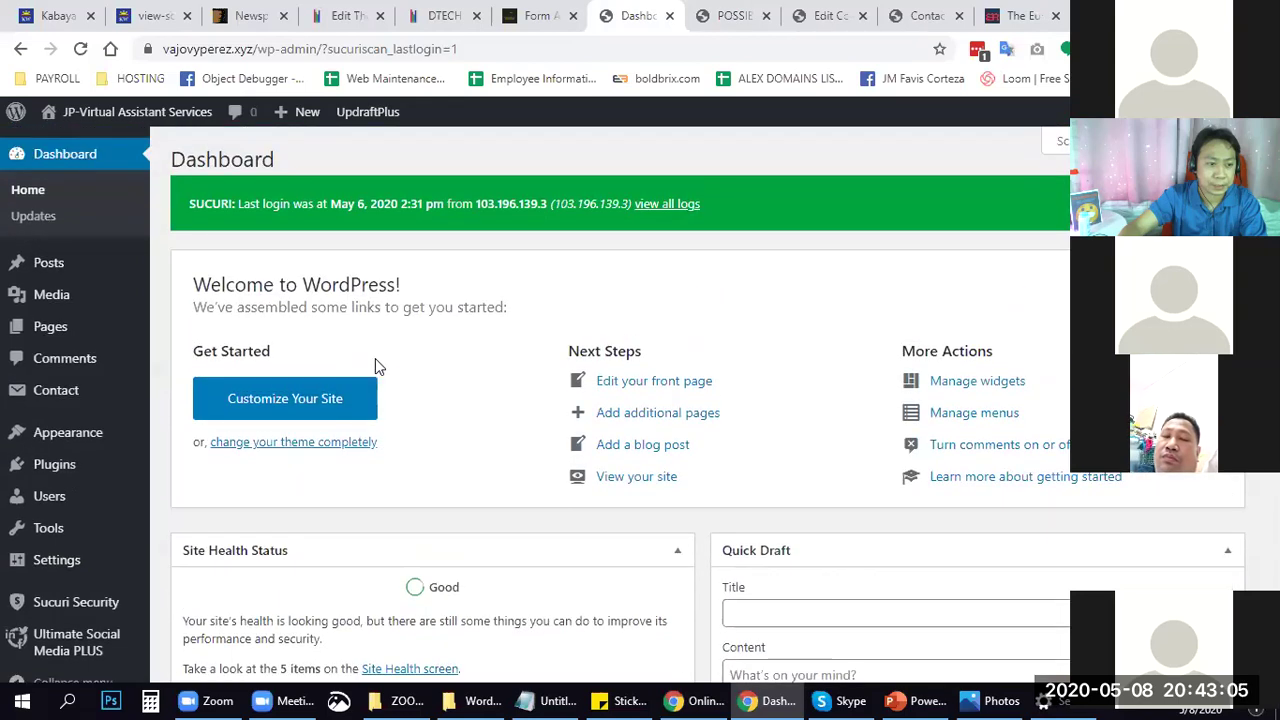
# Switch to the blank Notepad document and write the path "dashboard >> appearance >> widget".
pyautogui.click(550, 700)
pyautogui.click(871, 613)
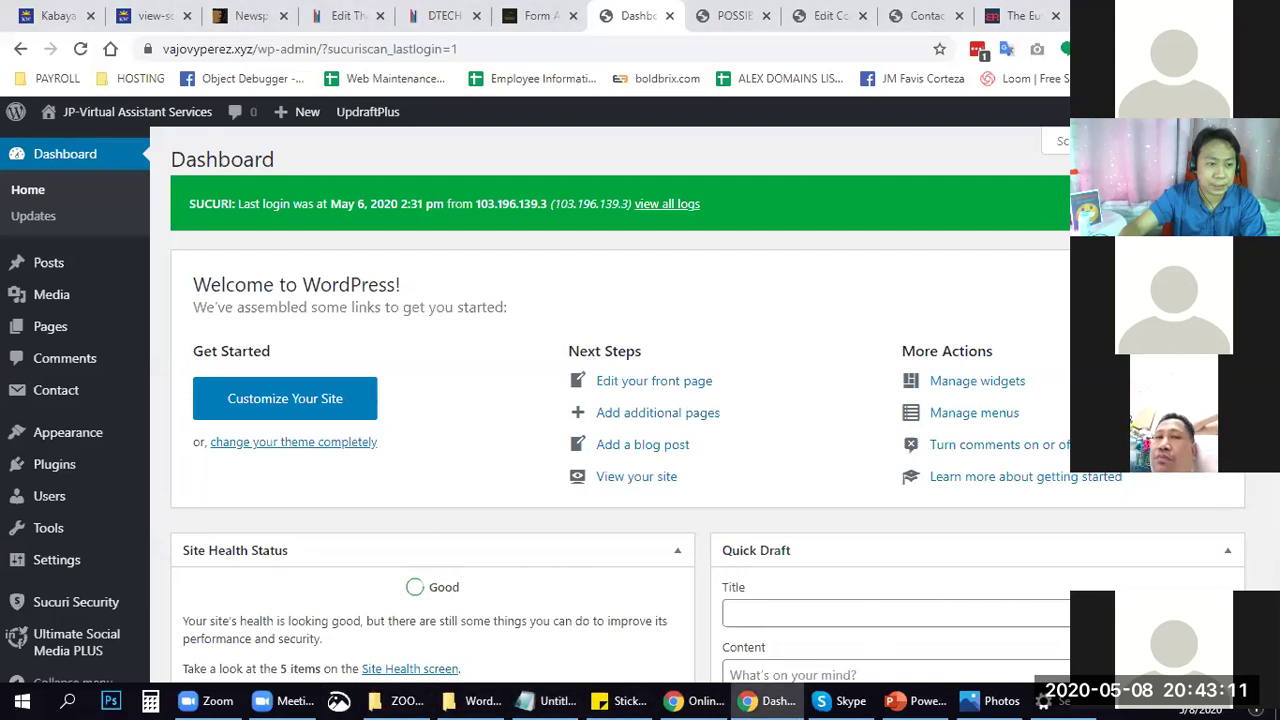
pyautogui.hotkey('alt', 'Tab')
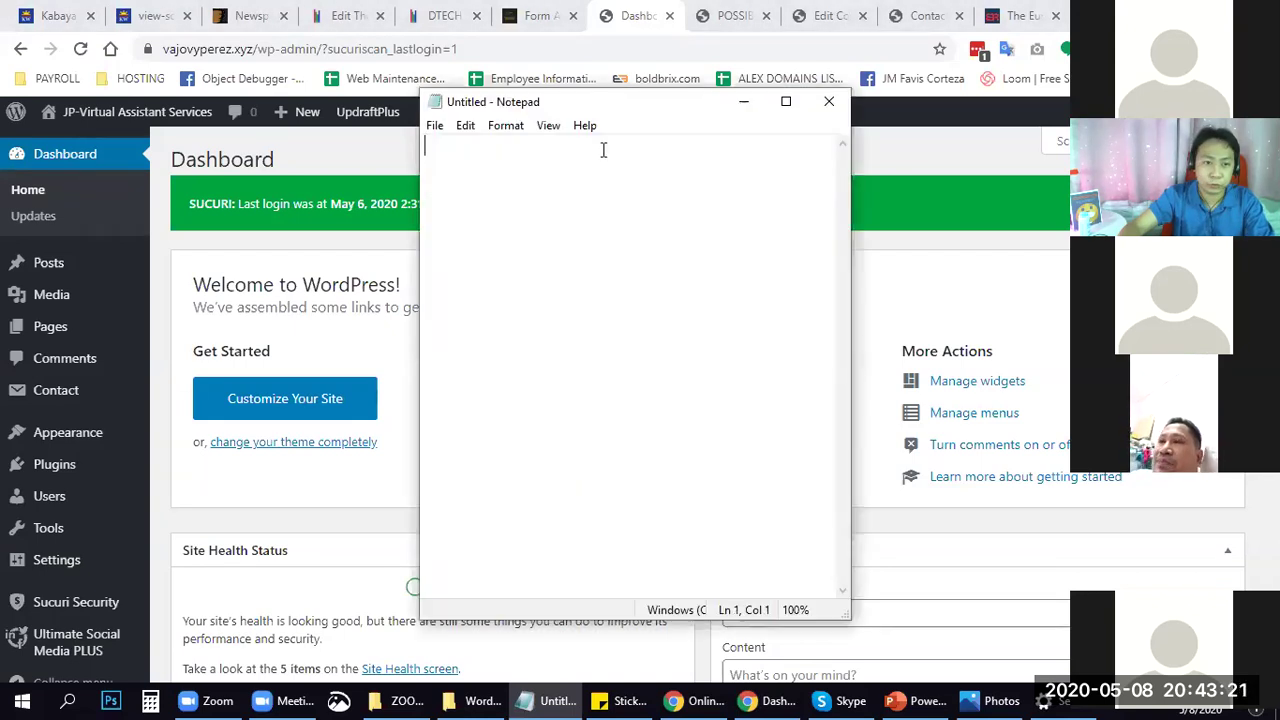
pyautogui.write('dashbopa')
pyautogui.press('BackSpace')
pyautogui.press('BackSpace')
pyautogui.write('ard')
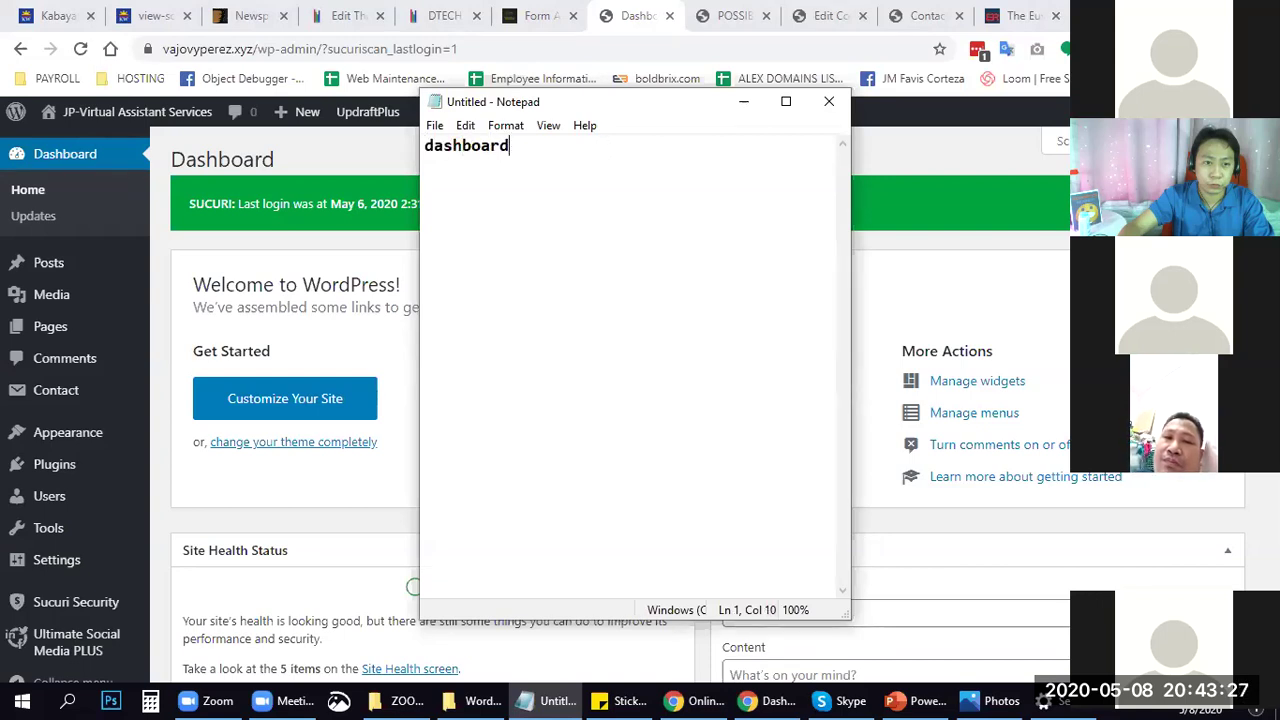
pyautogui.write(' >')
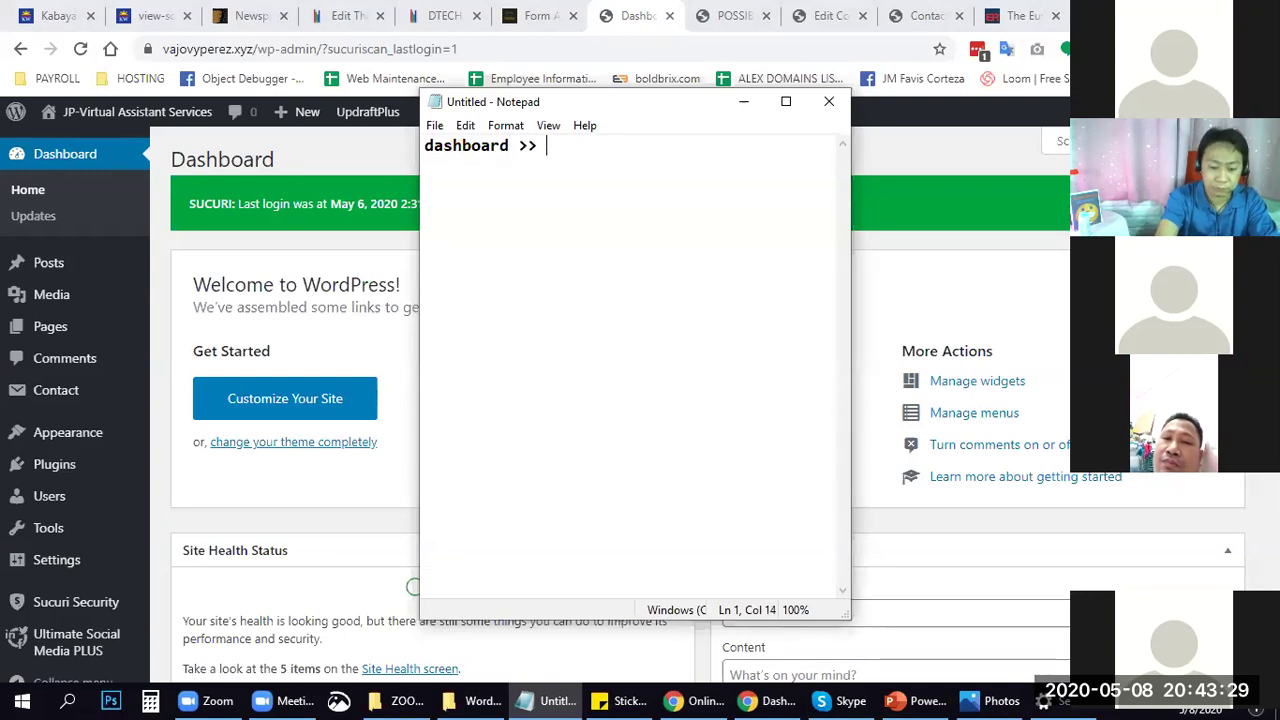
pyautogui.write('> appea')
pyautogui.write('rance<<')
pyautogui.press('BackSpace')
pyautogui.press('BackSpace')
pyautogui.write('>> widget')
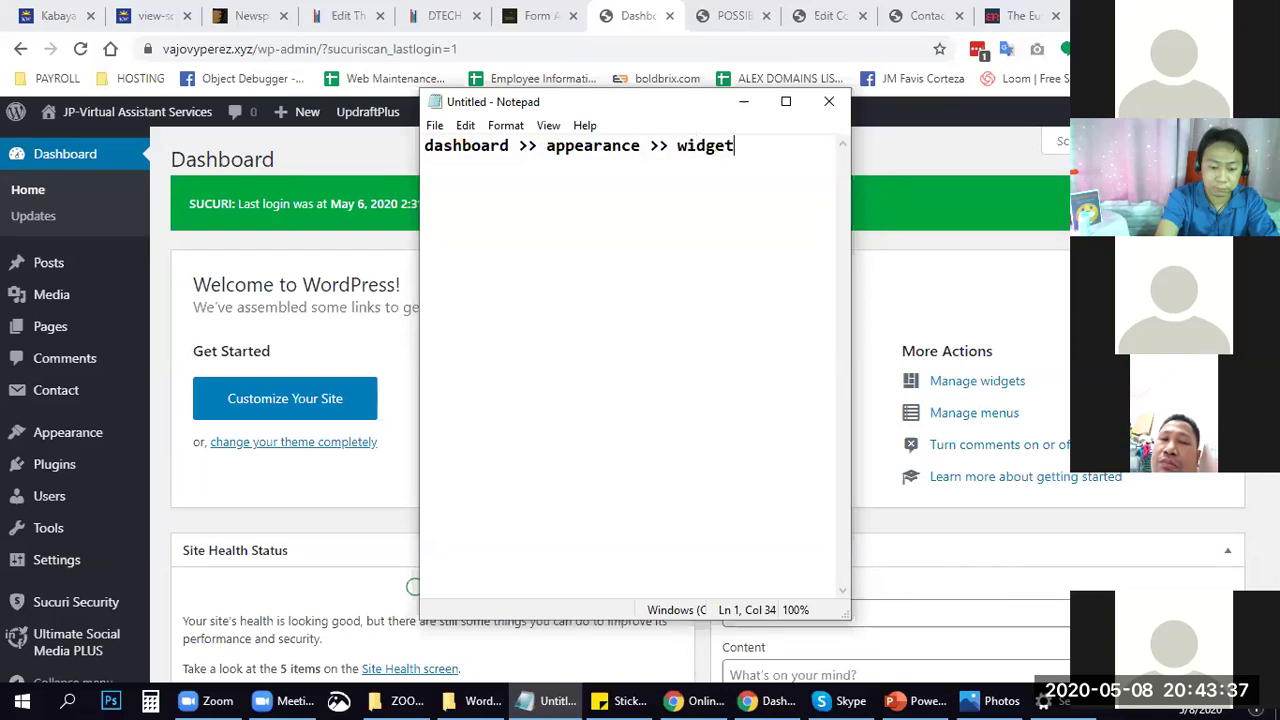
# Add the heading line "how to go to widgets area" above the dashboard path in the note.
pyautogui.click(425, 146)
pyautogui.press('Return')
pyautogui.click(437, 146)
pyautogui.write('how to got o')
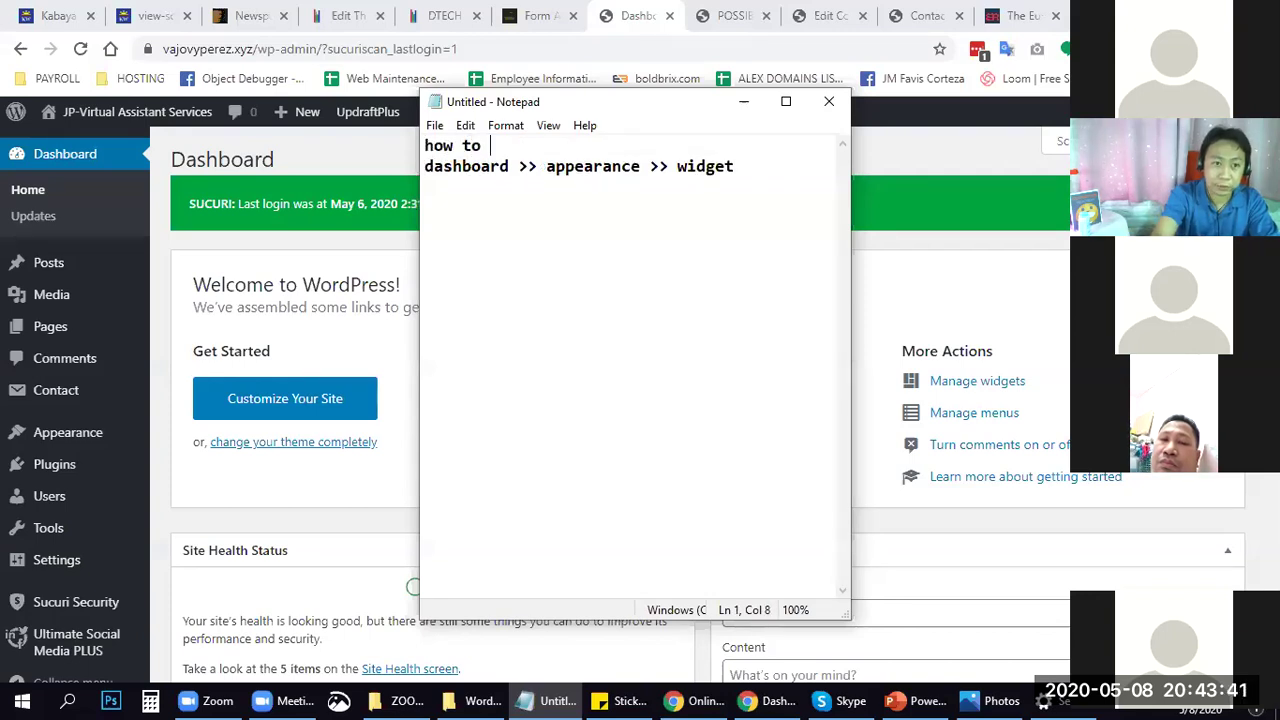
pyautogui.press('BackSpace')
pyautogui.press('BackSpace')
pyautogui.press('BackSpace')
pyautogui.press('BackSpace')
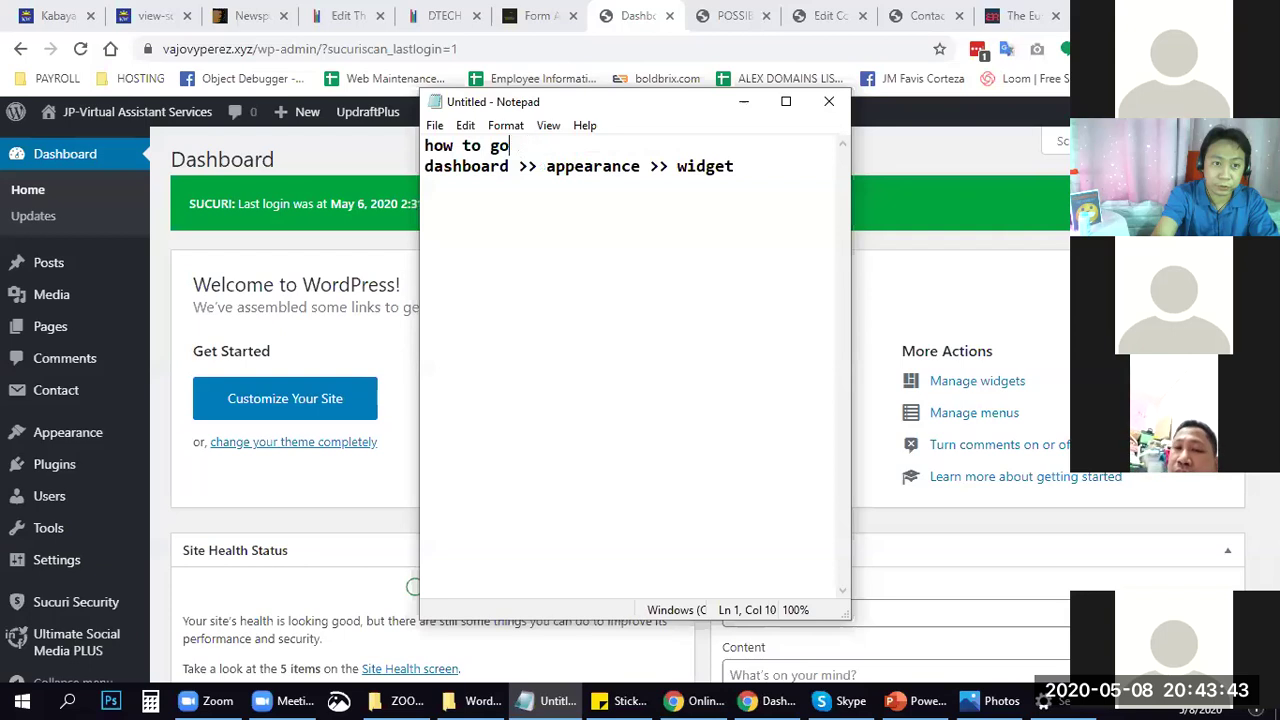
pyautogui.write('to wdgets')
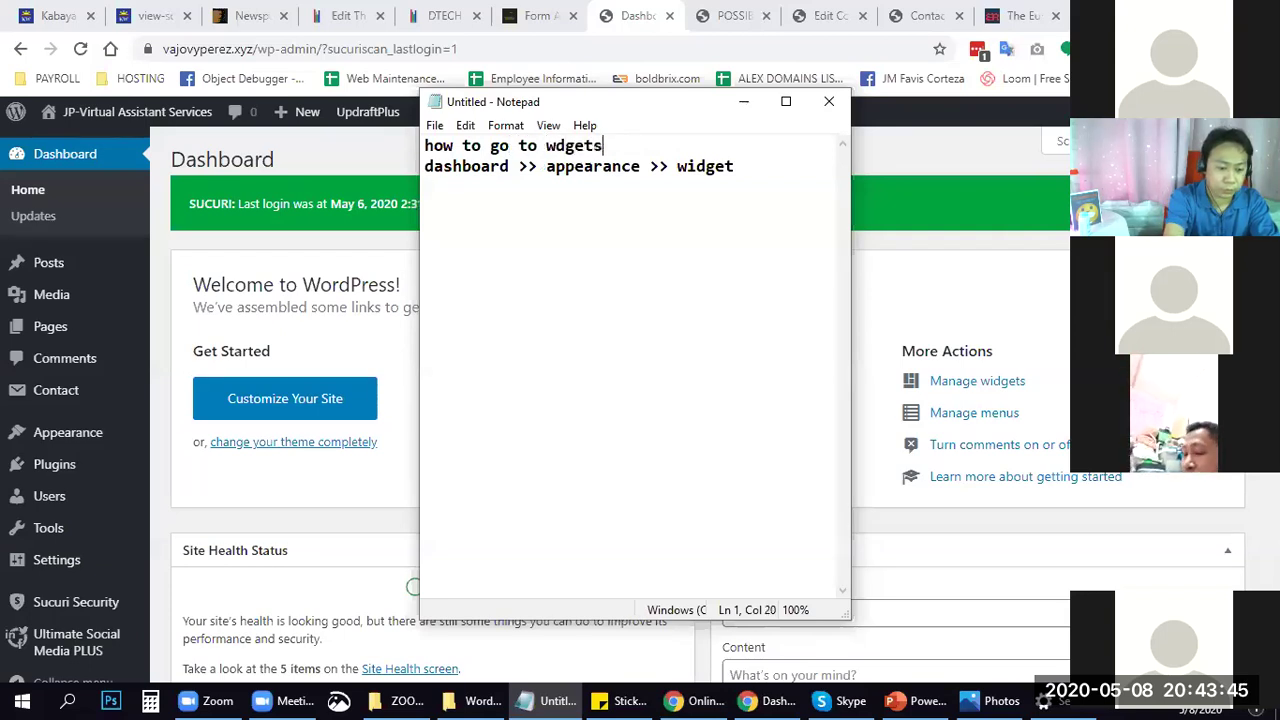
pyautogui.write(' area')
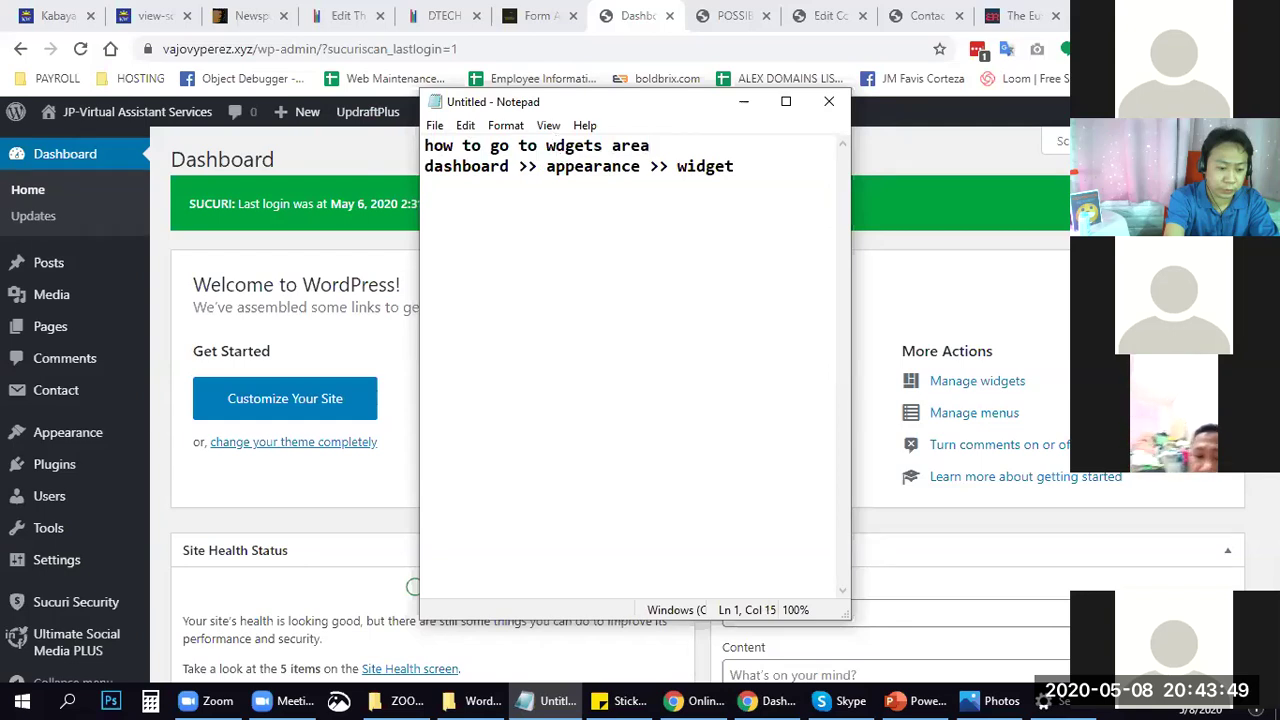
pyautogui.write('i')
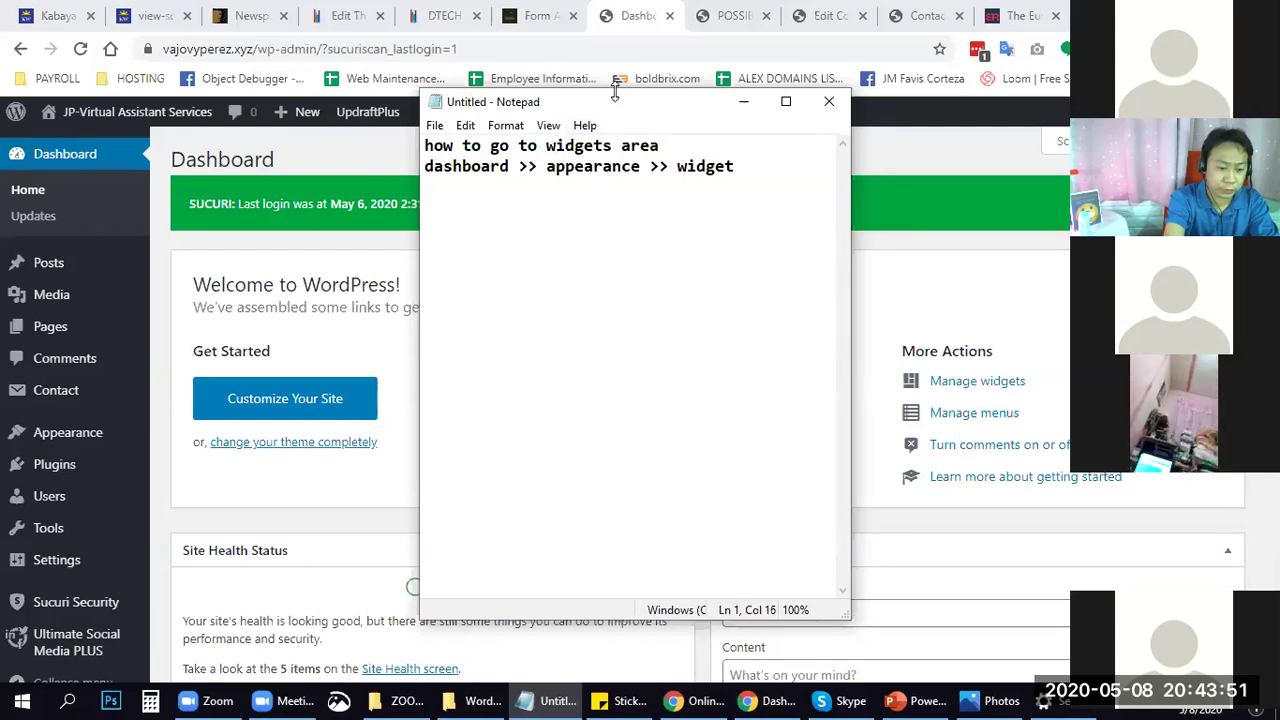
# Move the Notepad window clear of the dashboard content and open the site's Widgets screen.
pyautogui.moveTo(615, 92); pyautogui.dragTo(871, 258)
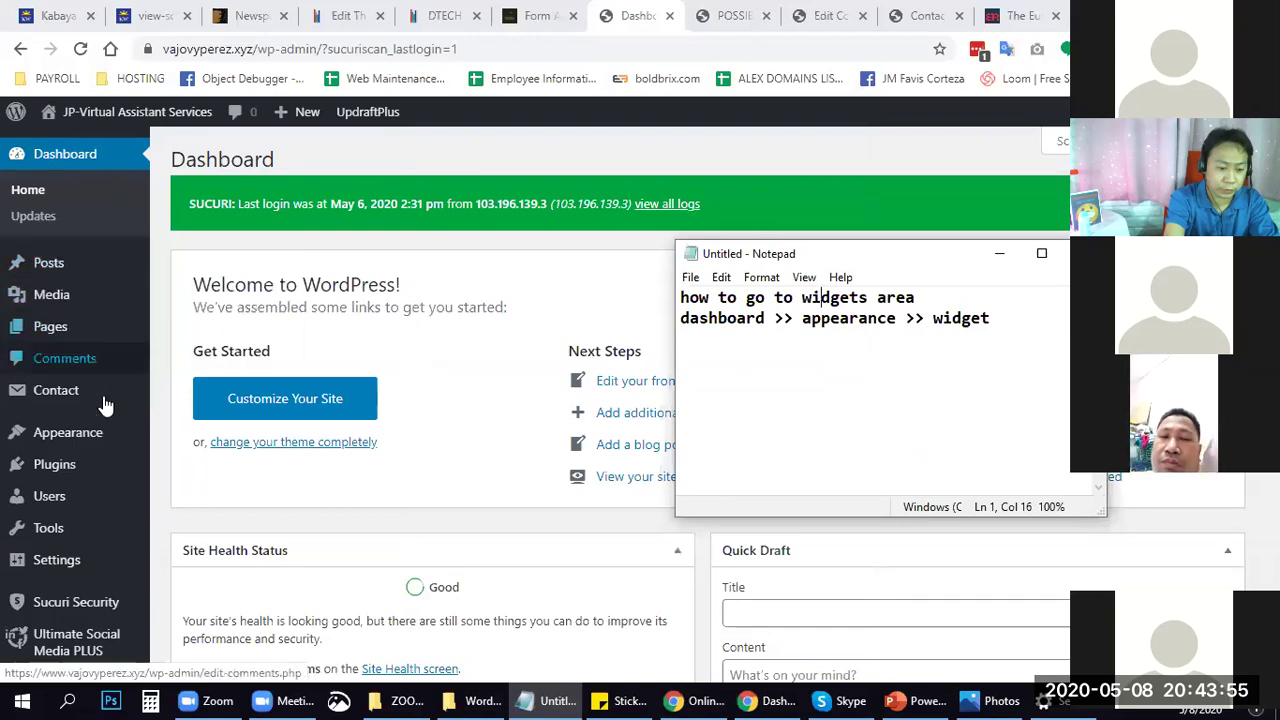
pyautogui.moveTo(100, 435)
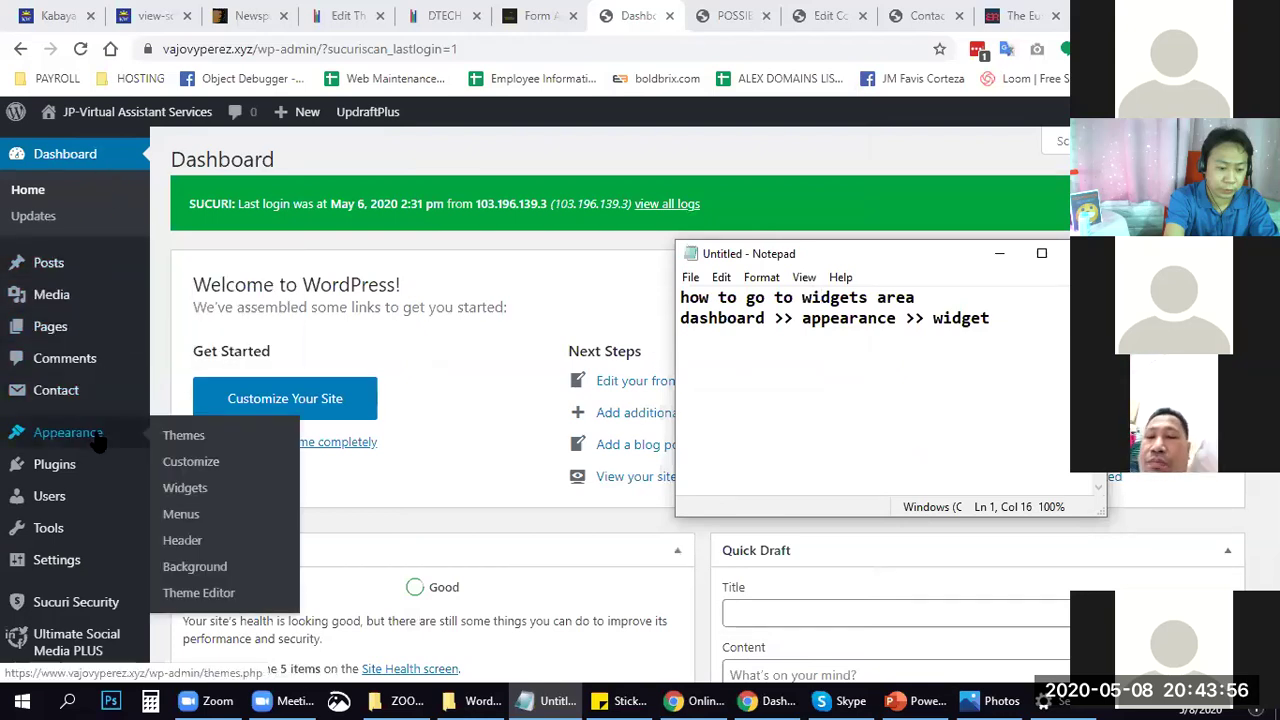
pyautogui.click(205, 492)
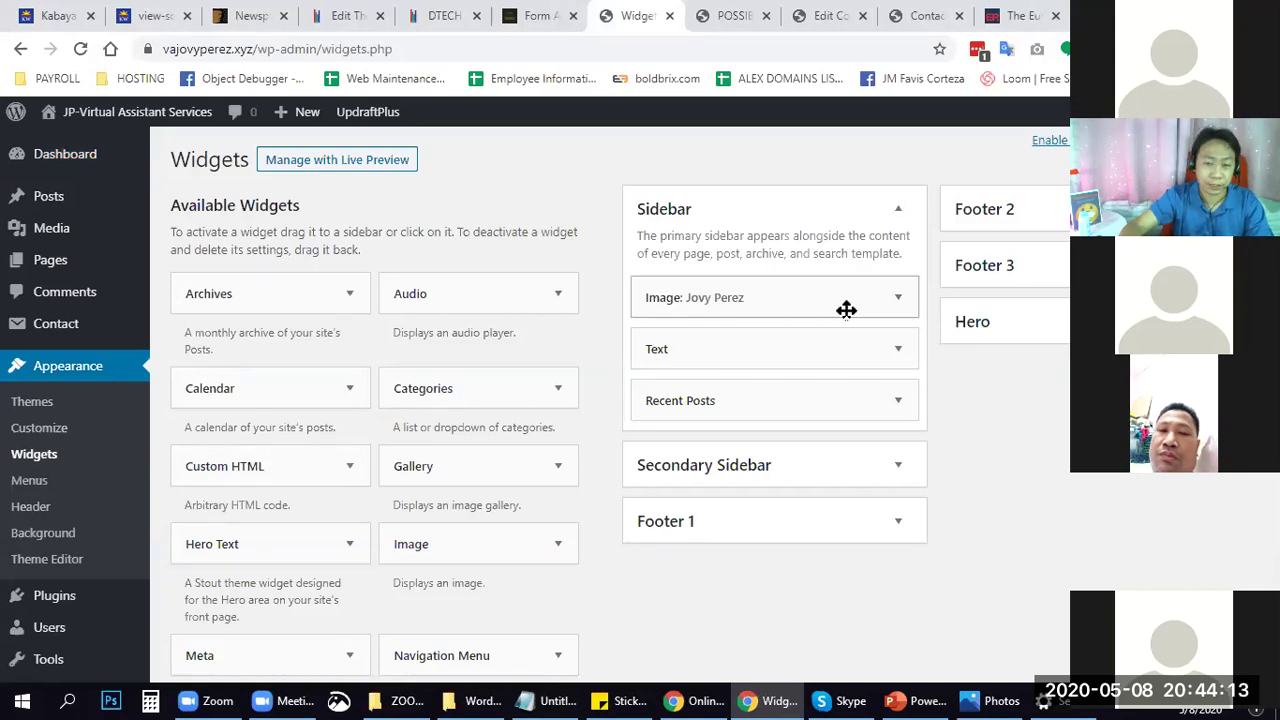
# Go to the open POSSIBLE post page and examine its sidebar and footer widget areas.
pyautogui.click(719, 10)
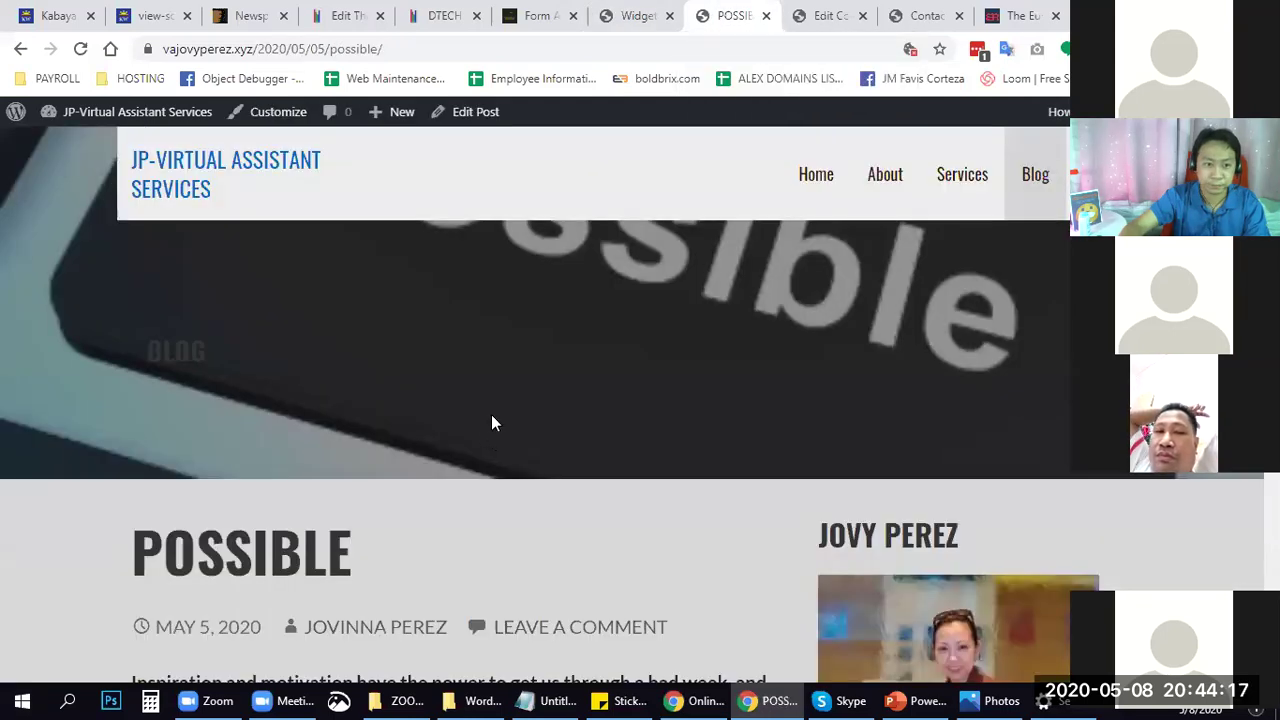
pyautogui.scroll(-3, 491, 414)
pyautogui.scroll(-10, 491, 414)
pyautogui.scroll(3, 810, 460)
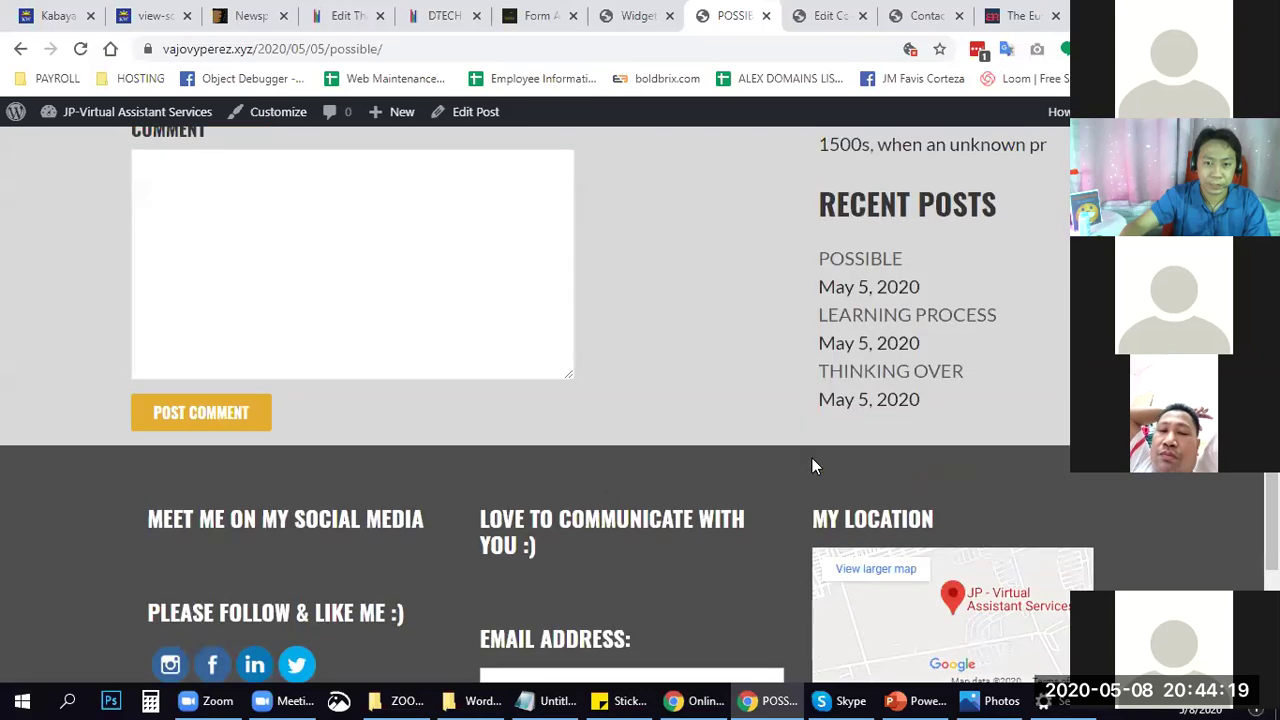
pyautogui.scroll(3, 810, 460)
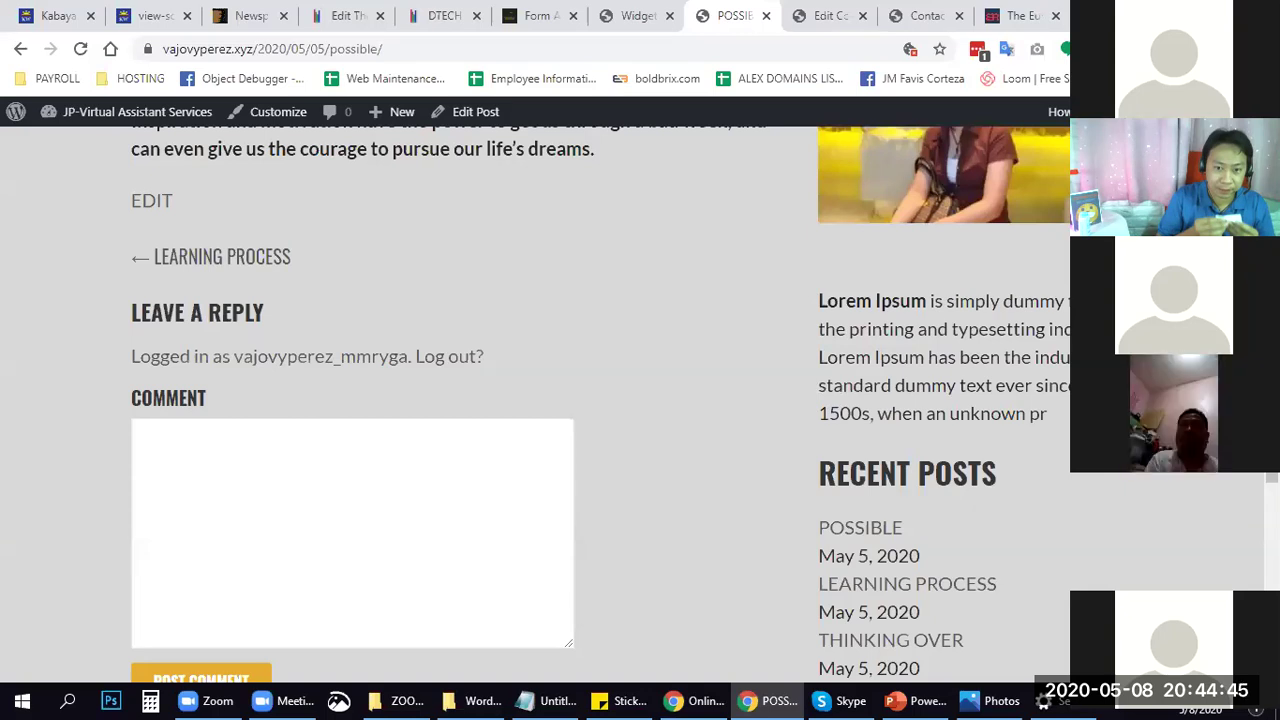
pyautogui.scroll(2, 652, 284)
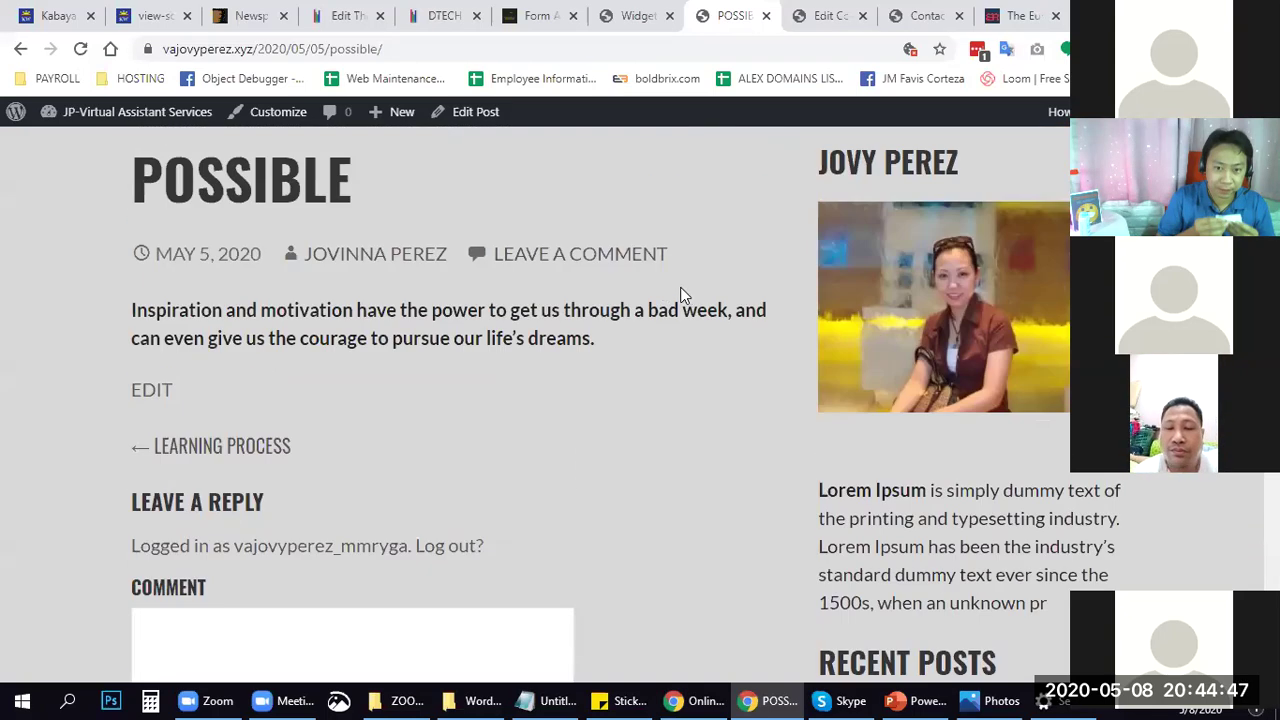
pyautogui.scroll(2, 680, 300)
pyautogui.scroll(-1, 860, 358)
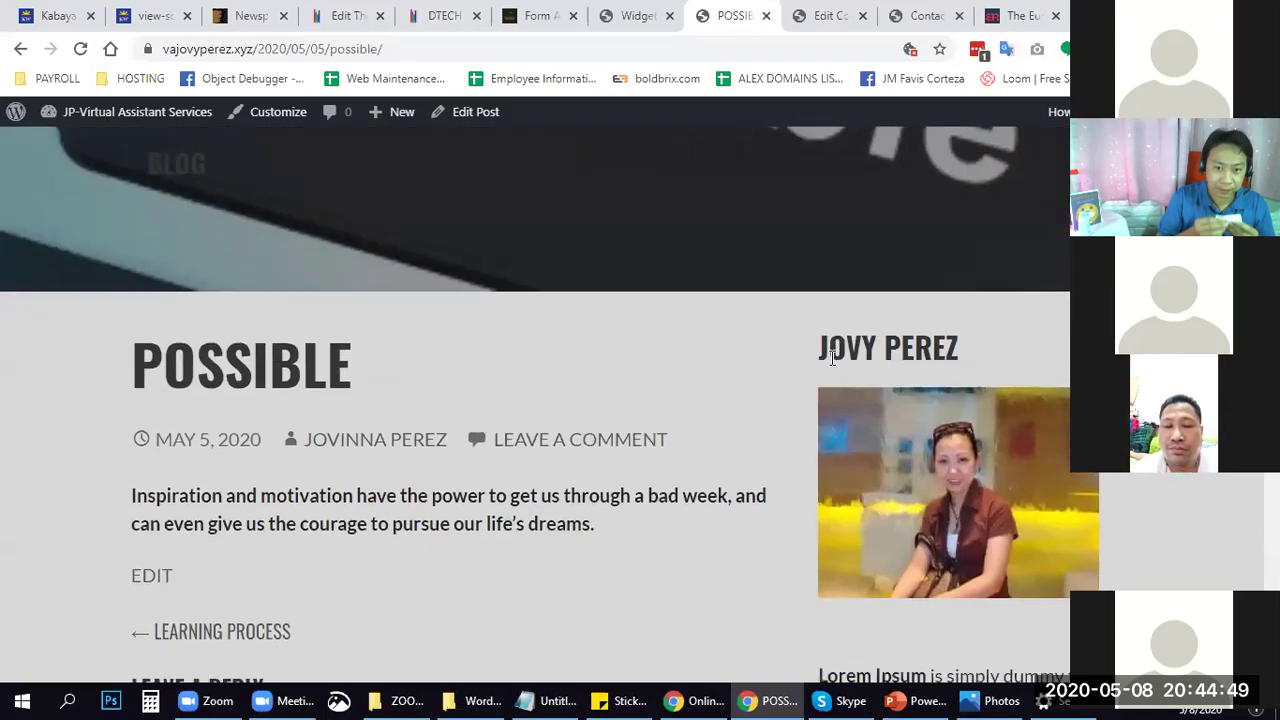
pyautogui.scroll(-1, 815, 280)
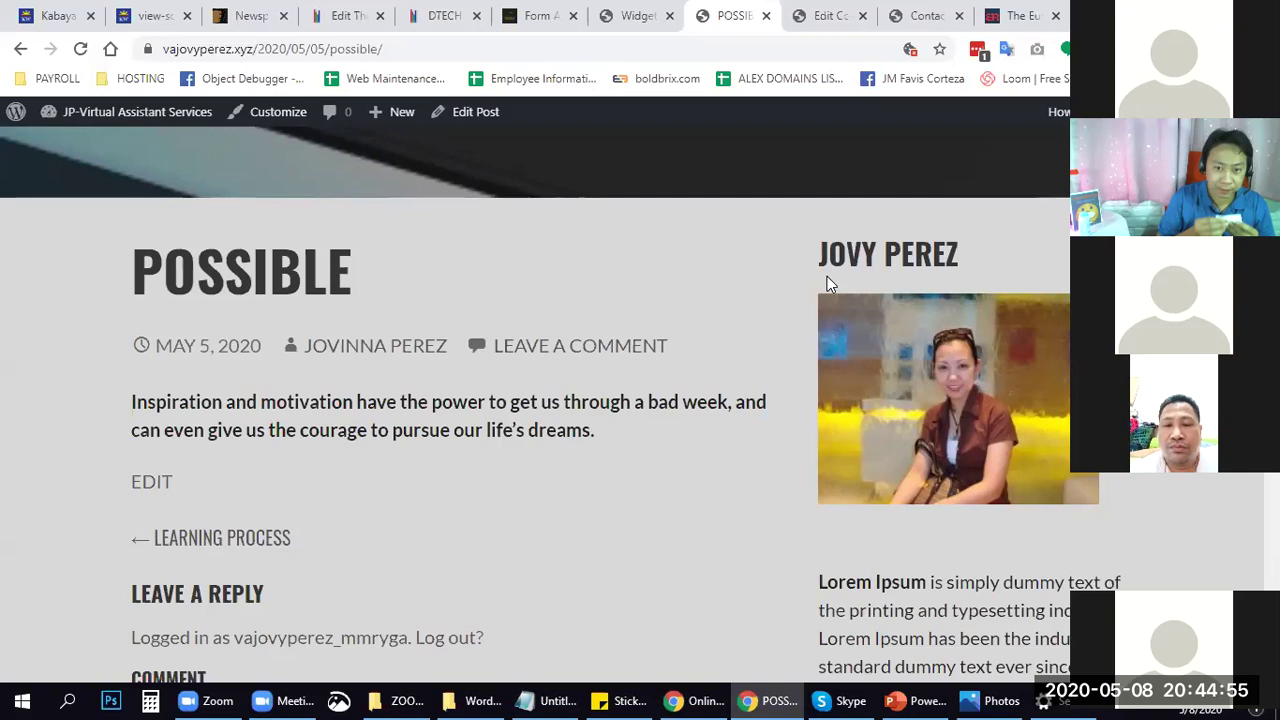
# Highlight the sidebar's image heading and the Lorem Ipsum paragraph below the picture to point out these widgets.
pyautogui.moveTo(820, 251); pyautogui.dragTo(964, 240)
pyautogui.scroll(-2, 1014, 242)
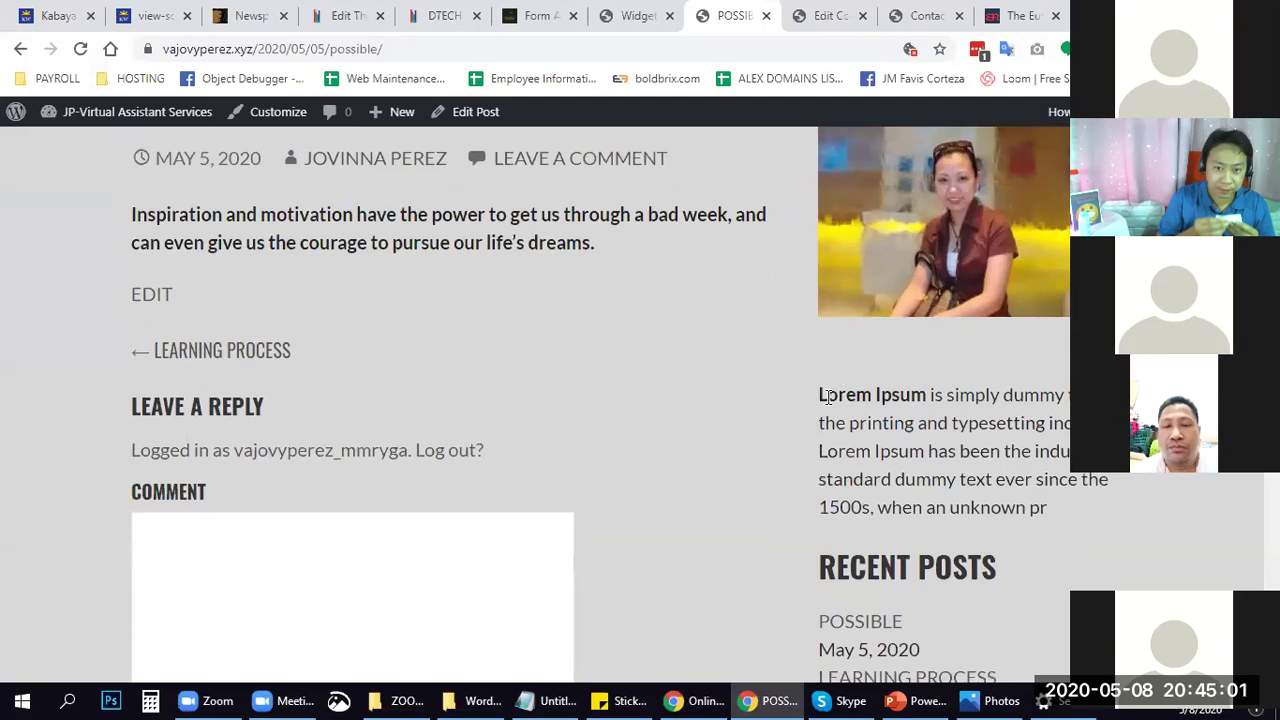
pyautogui.moveTo(820, 392); pyautogui.dragTo(1066, 487)
pyautogui.click(1063, 476)
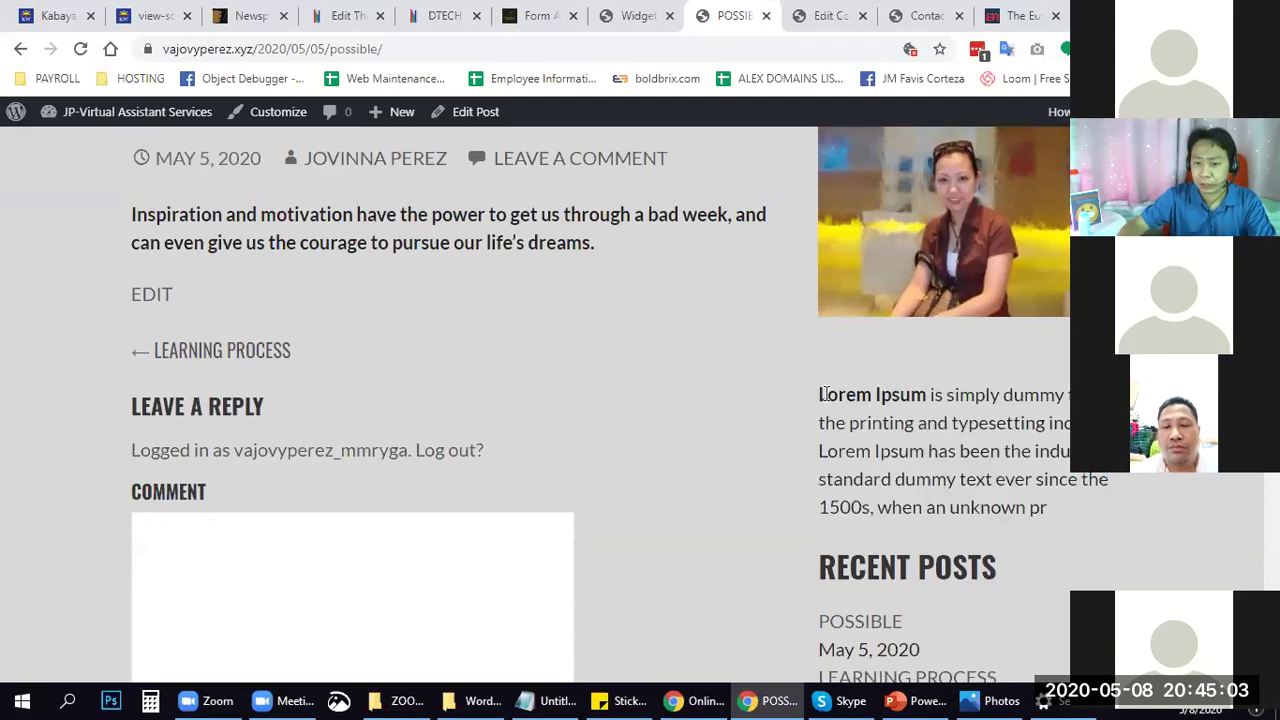
pyautogui.moveTo(875, 414); pyautogui.dragTo(812, 410)
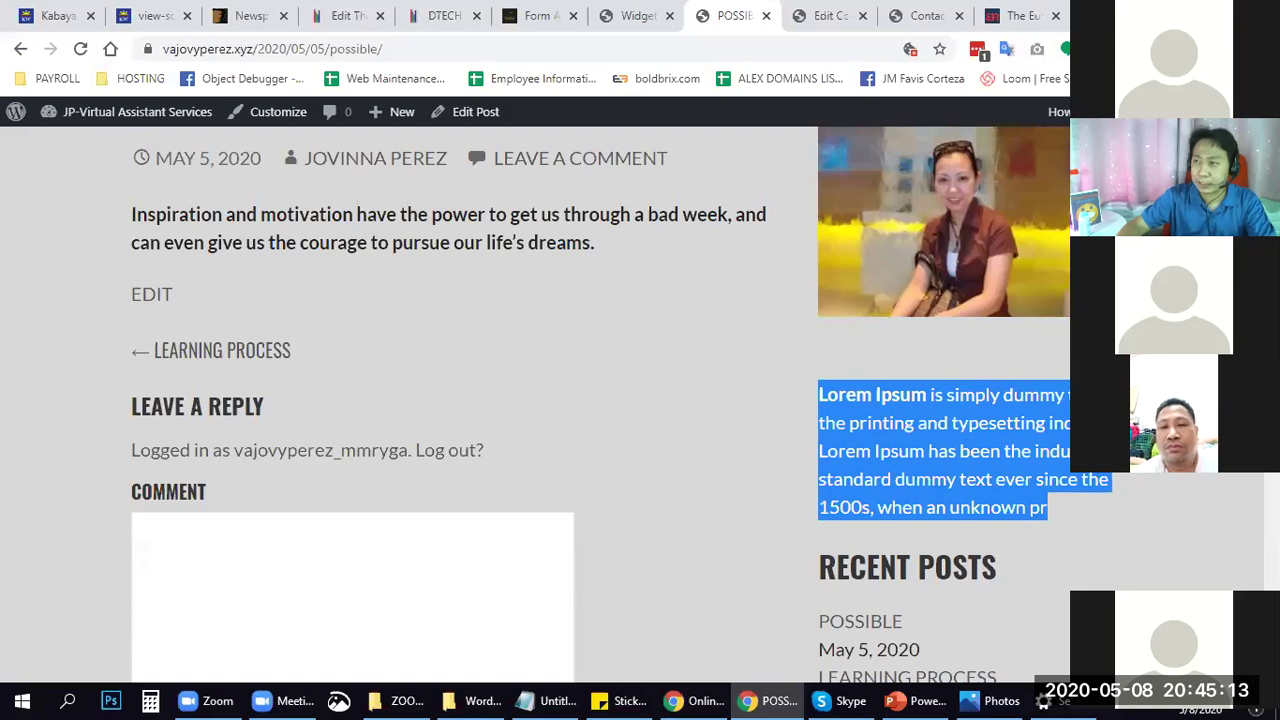
pyautogui.hotkey('alt', 'Tab')
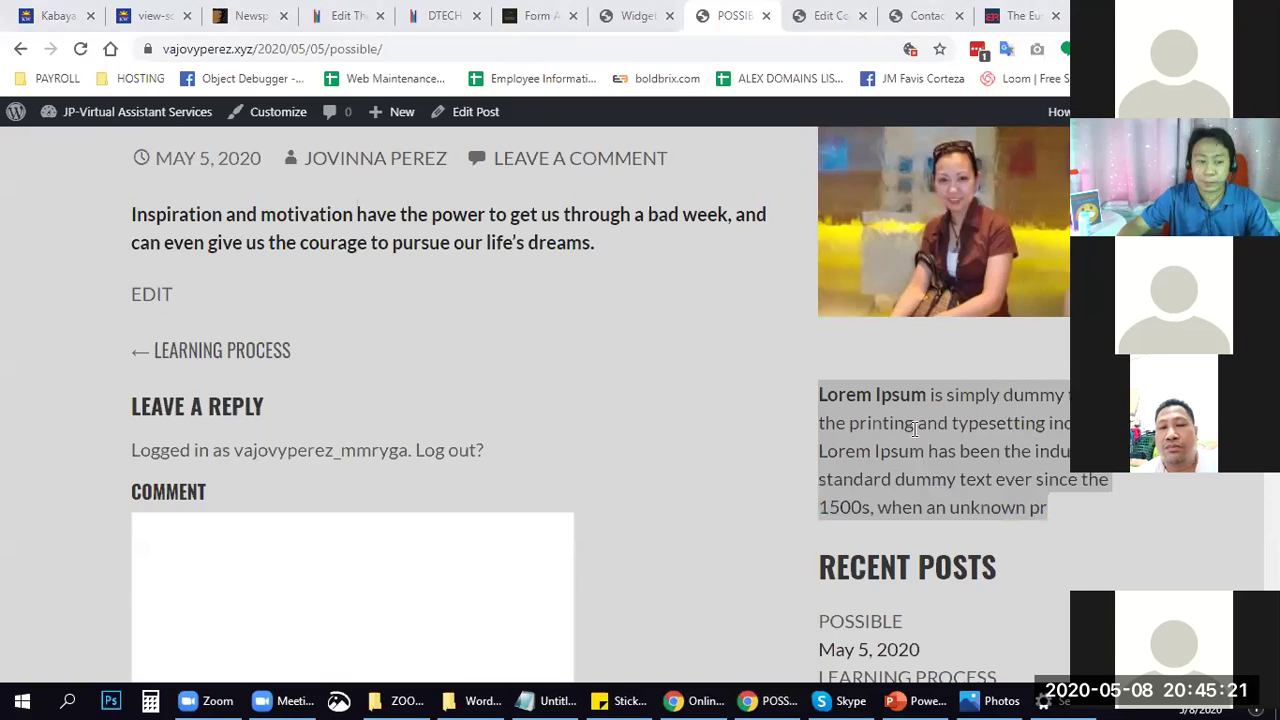
# Open lipsum.com in a new browser tab and look over its Lorem Ipsum explanation.
pyautogui.hotkey('ctrl', 't')
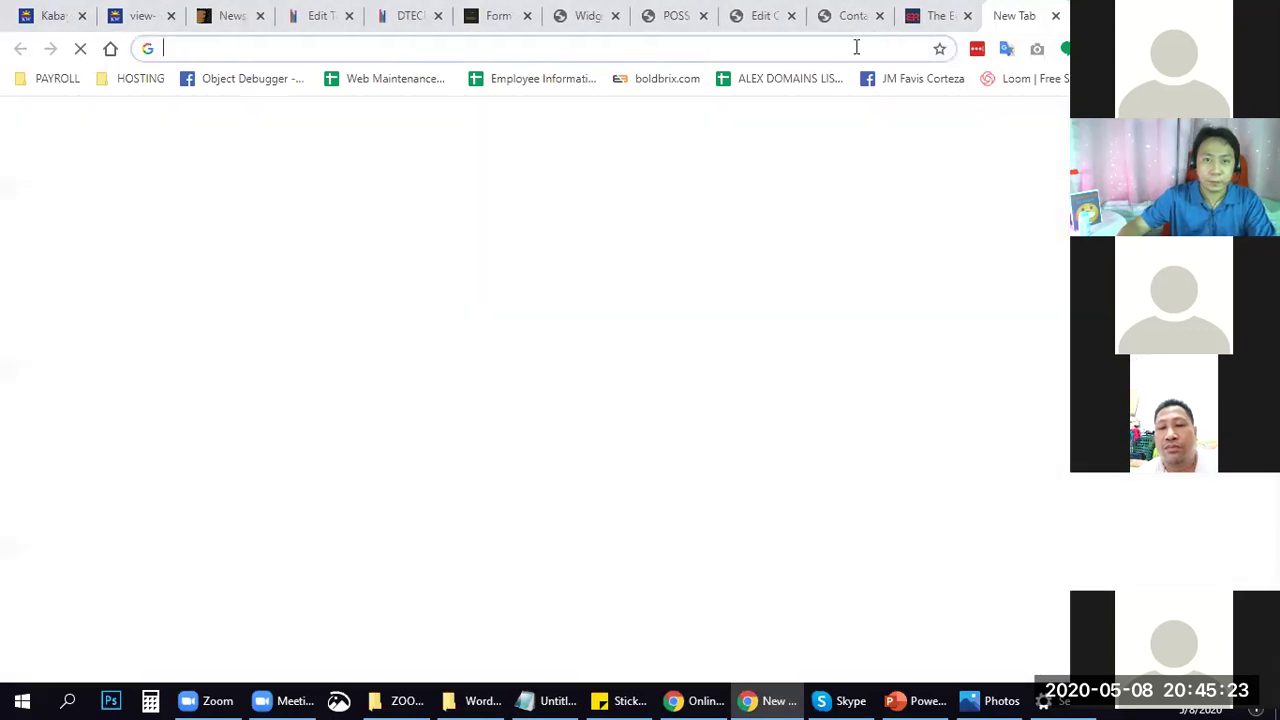
pyautogui.write('l')
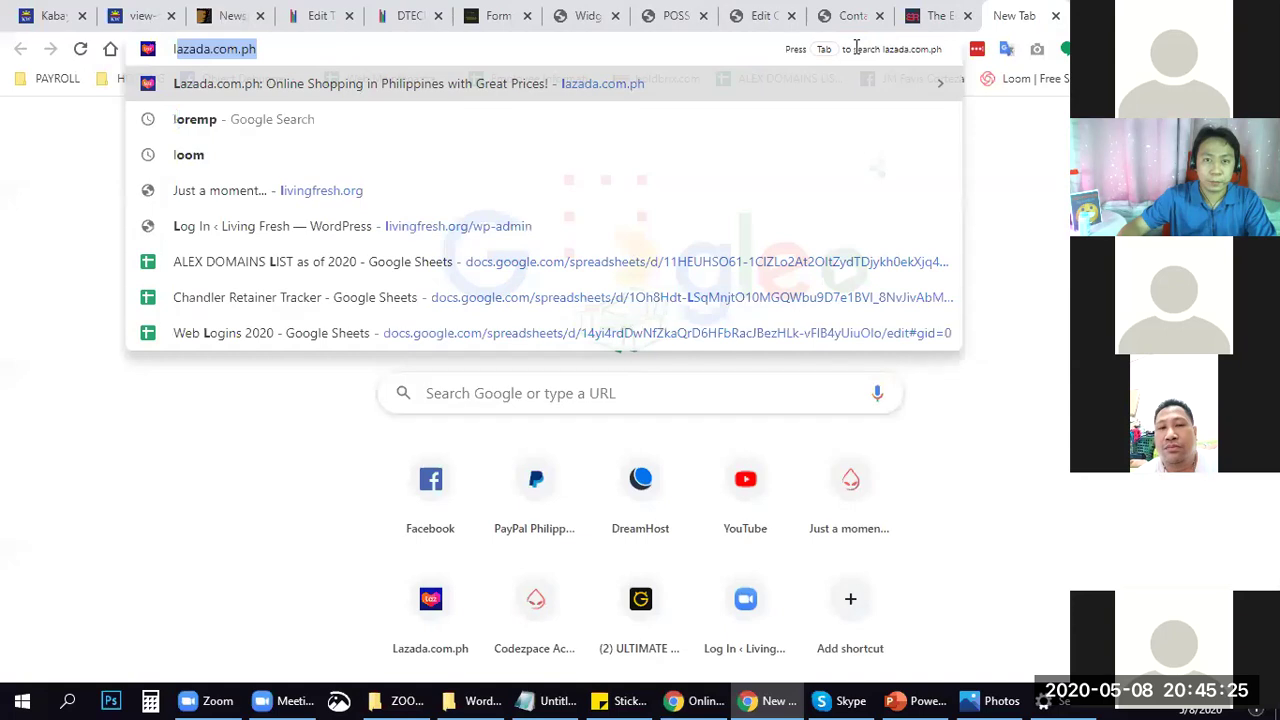
pyautogui.write('imsum')
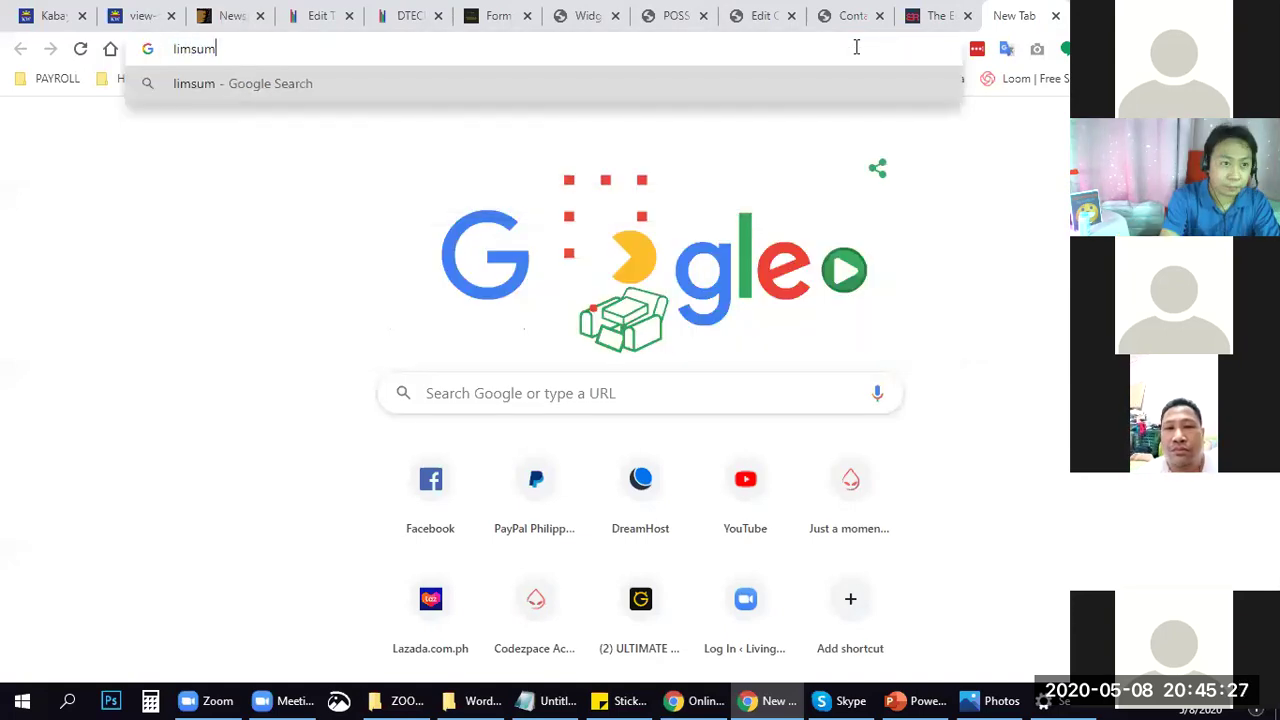
pyautogui.write('.com')
pyautogui.press('Left')
pyautogui.press('Left')
pyautogui.press('Left')
pyautogui.press('Left')
pyautogui.press('BackSpace')
pyautogui.write('p')
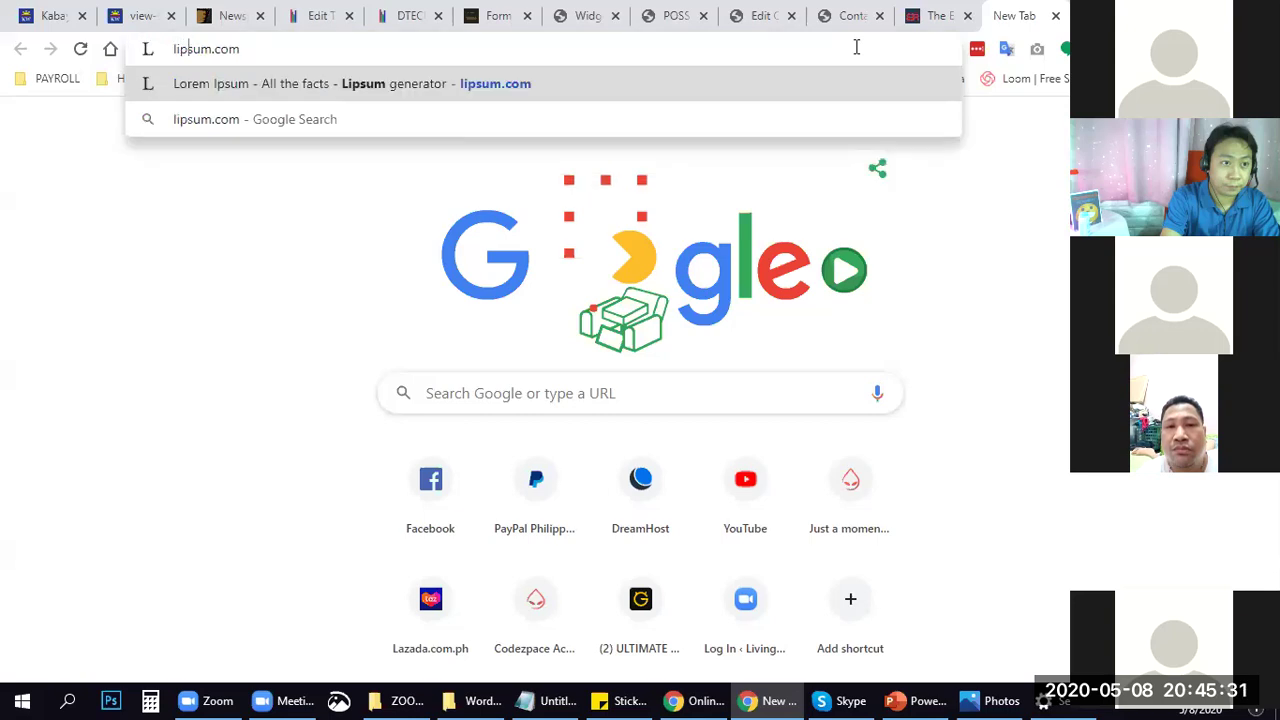
pyautogui.press('Return')
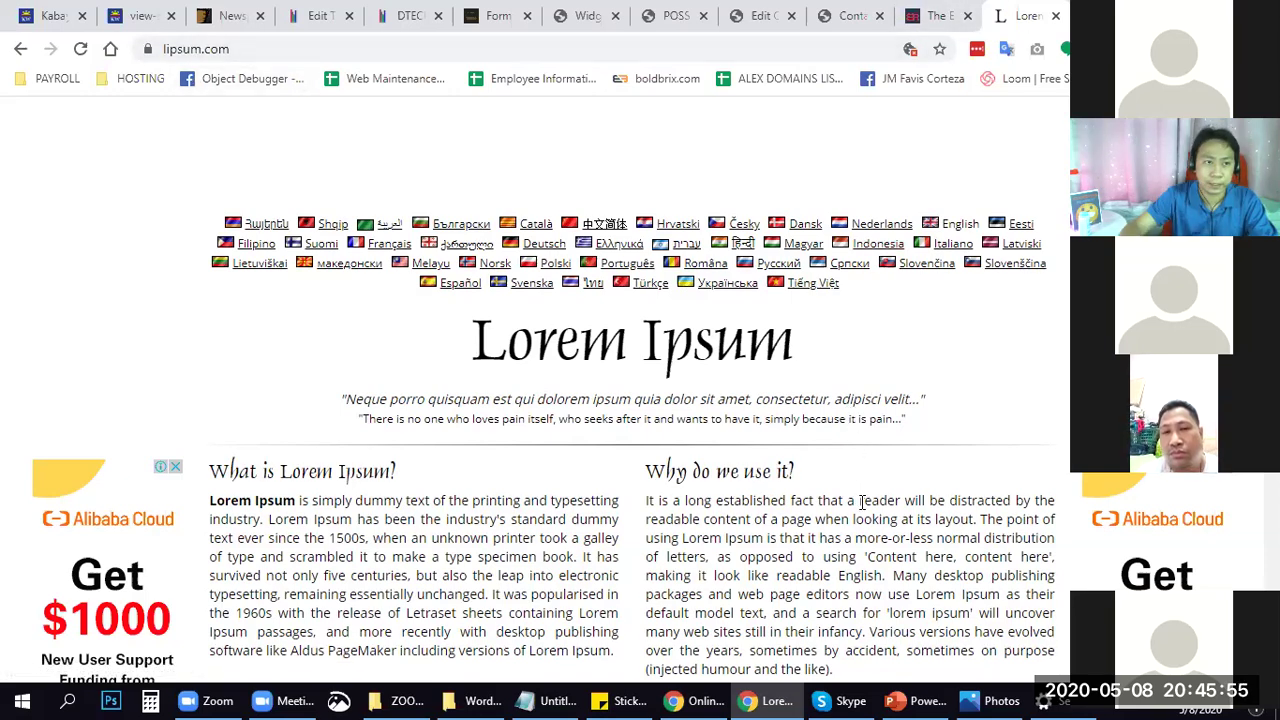
pyautogui.scroll(-2, 862, 503)
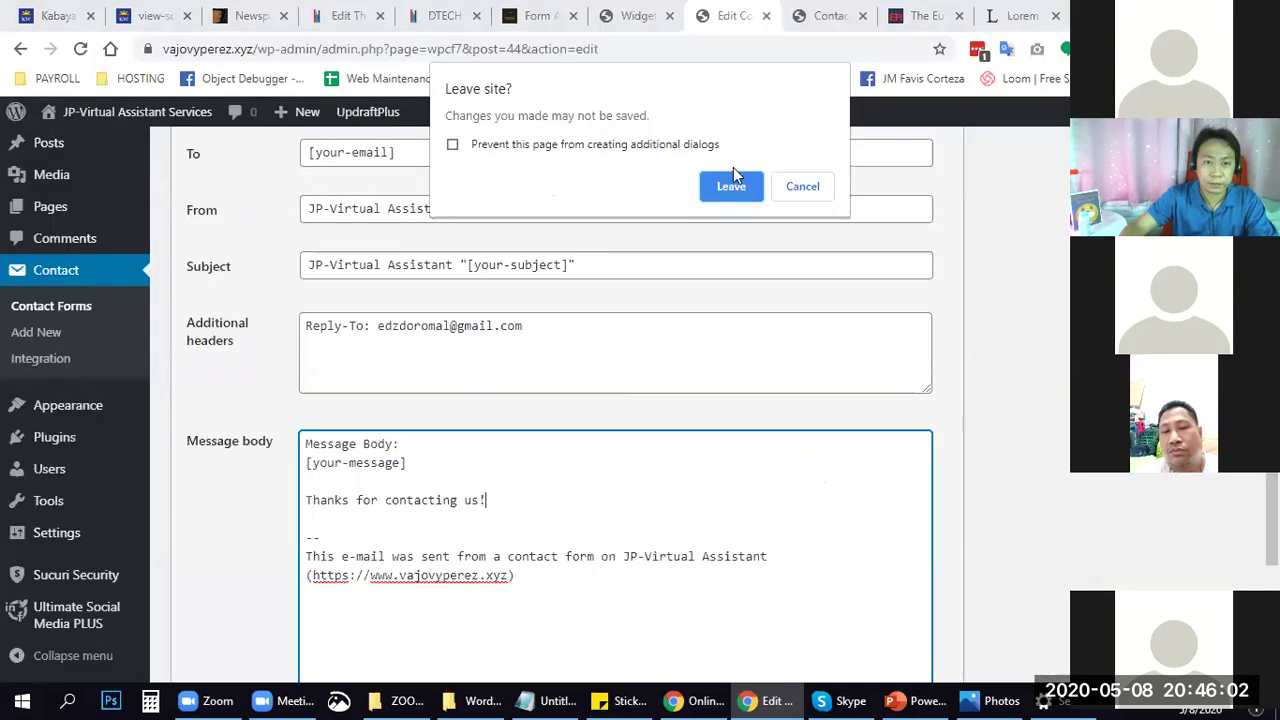
# Close the POSSIBLE post and contact form editor tabs, discarding unsaved changes, to return to the Widgets screen.
pyautogui.click(704, 16)
pyautogui.click(731, 186)
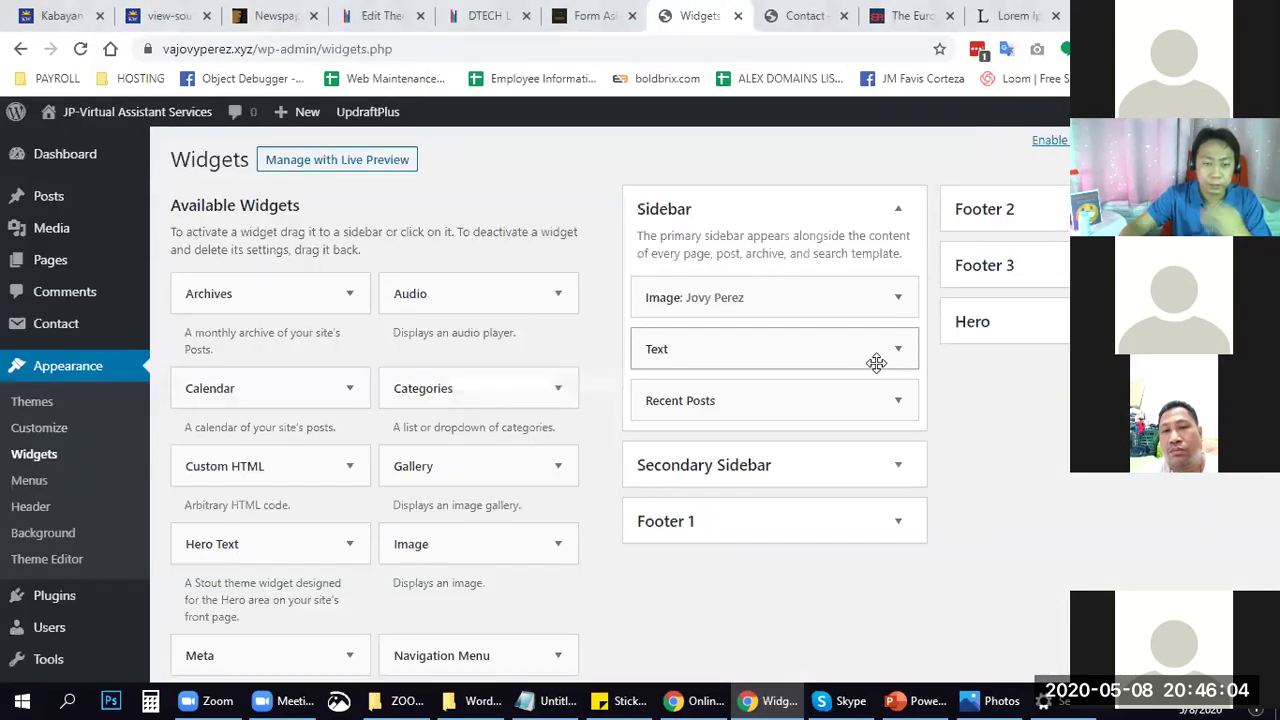
# Expand the Image widget in the Sidebar area and look through the settings and the list of available widgets.
pyautogui.click(900, 299)
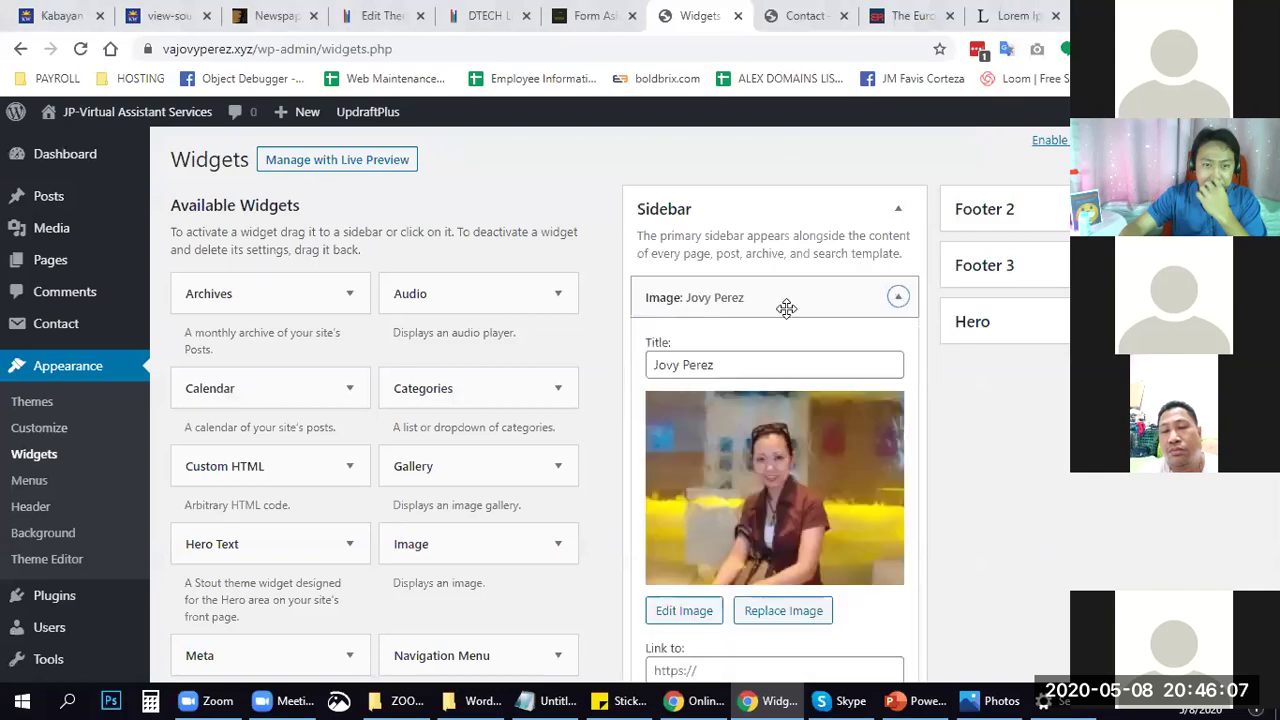
pyautogui.scroll(-1, 745, 258)
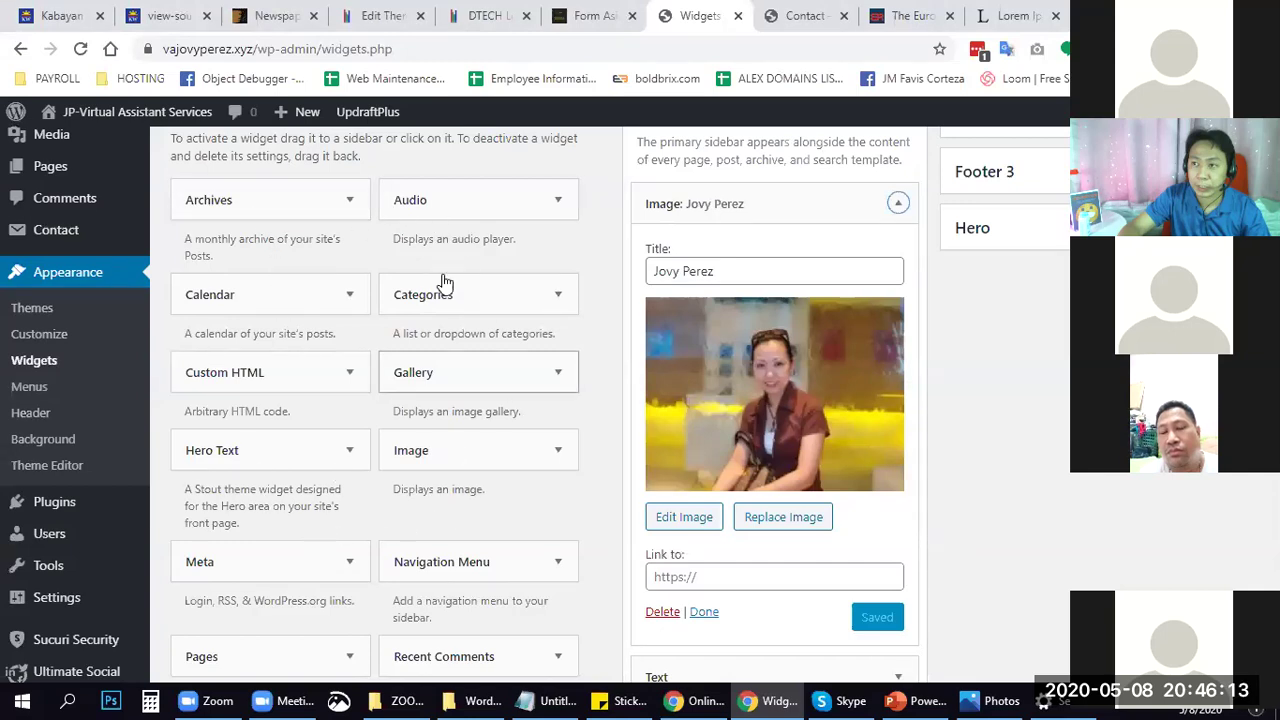
pyautogui.scroll(-3, 420, 310)
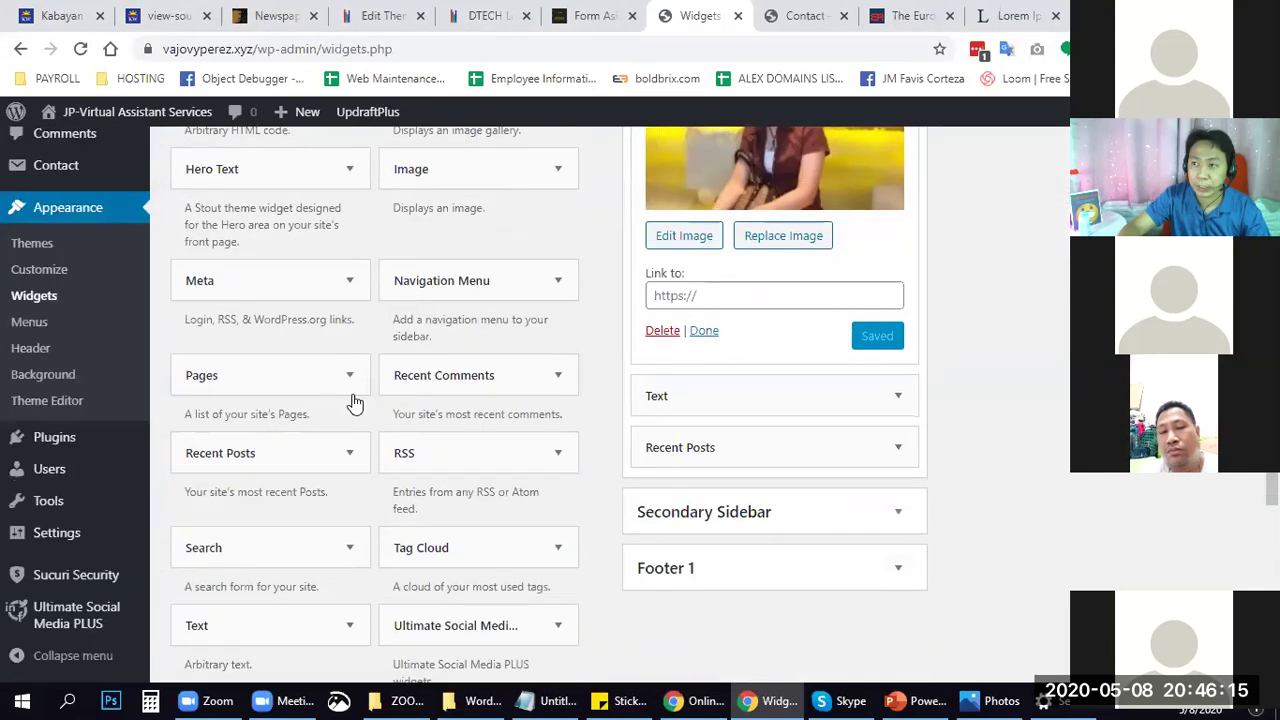
pyautogui.scroll(-2, 415, 500)
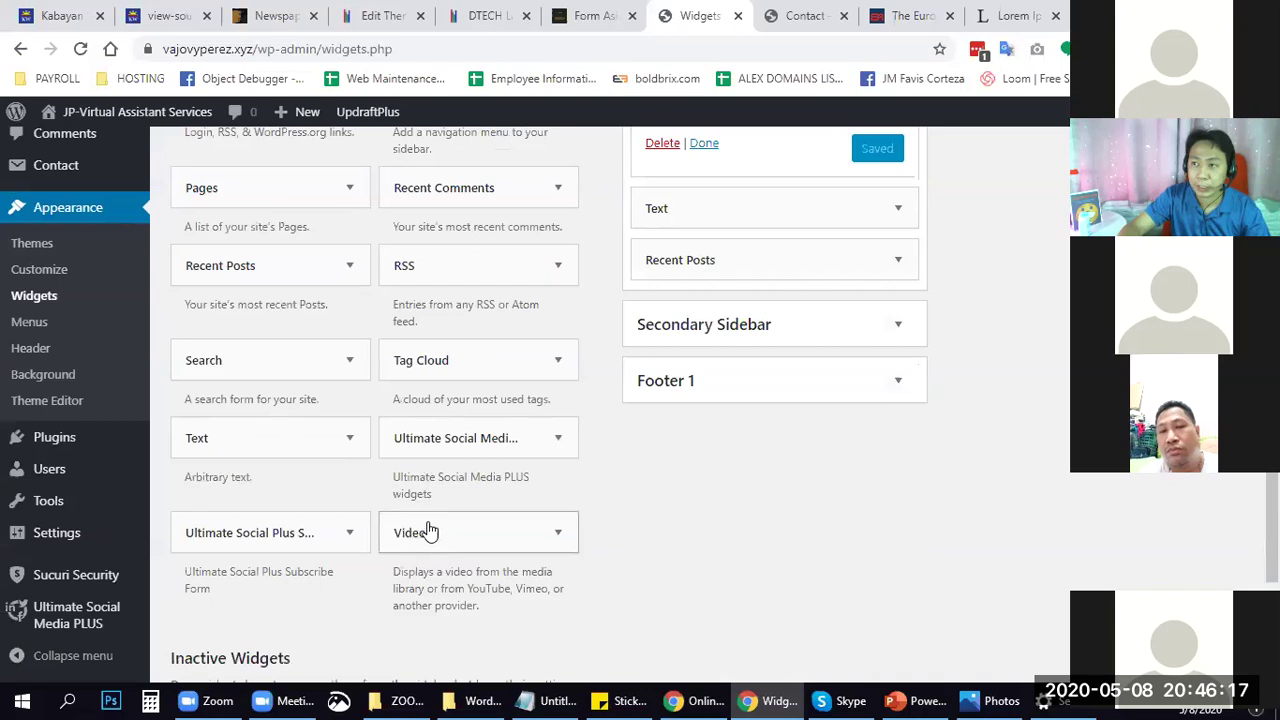
pyautogui.scroll(2, 440, 510)
pyautogui.scroll(3, 445, 495)
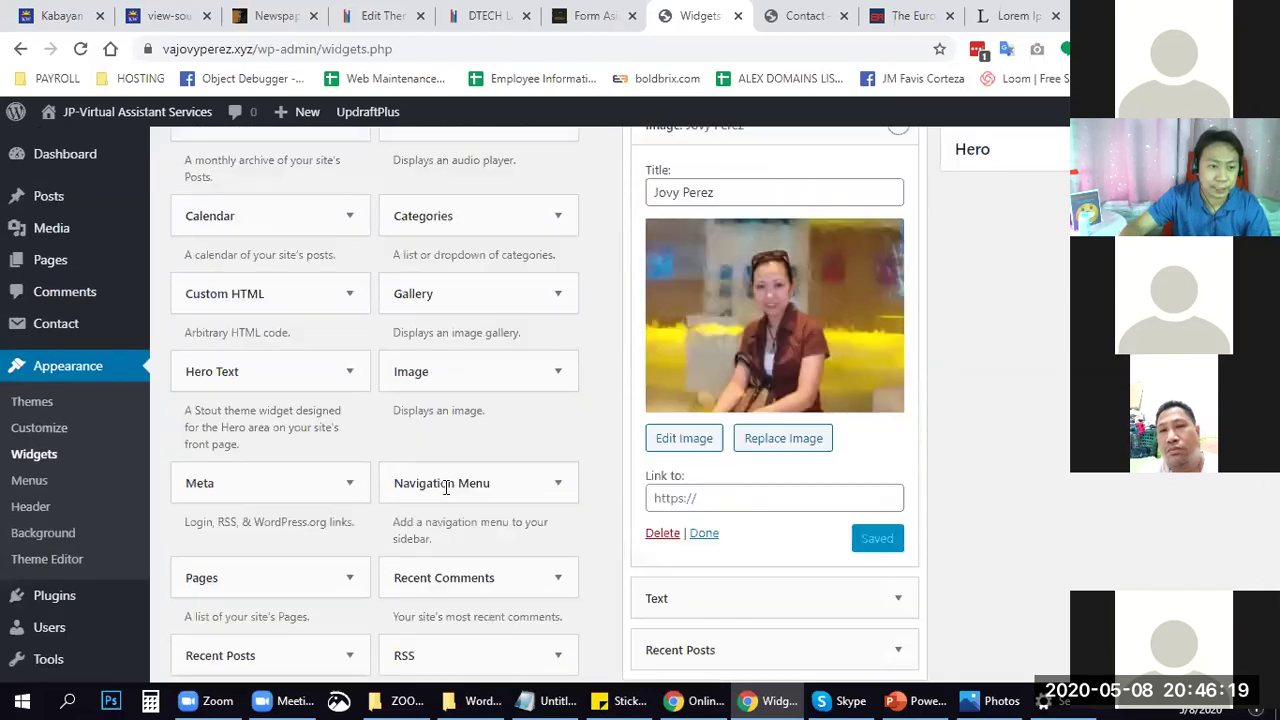
pyautogui.scroll(2, 445, 495)
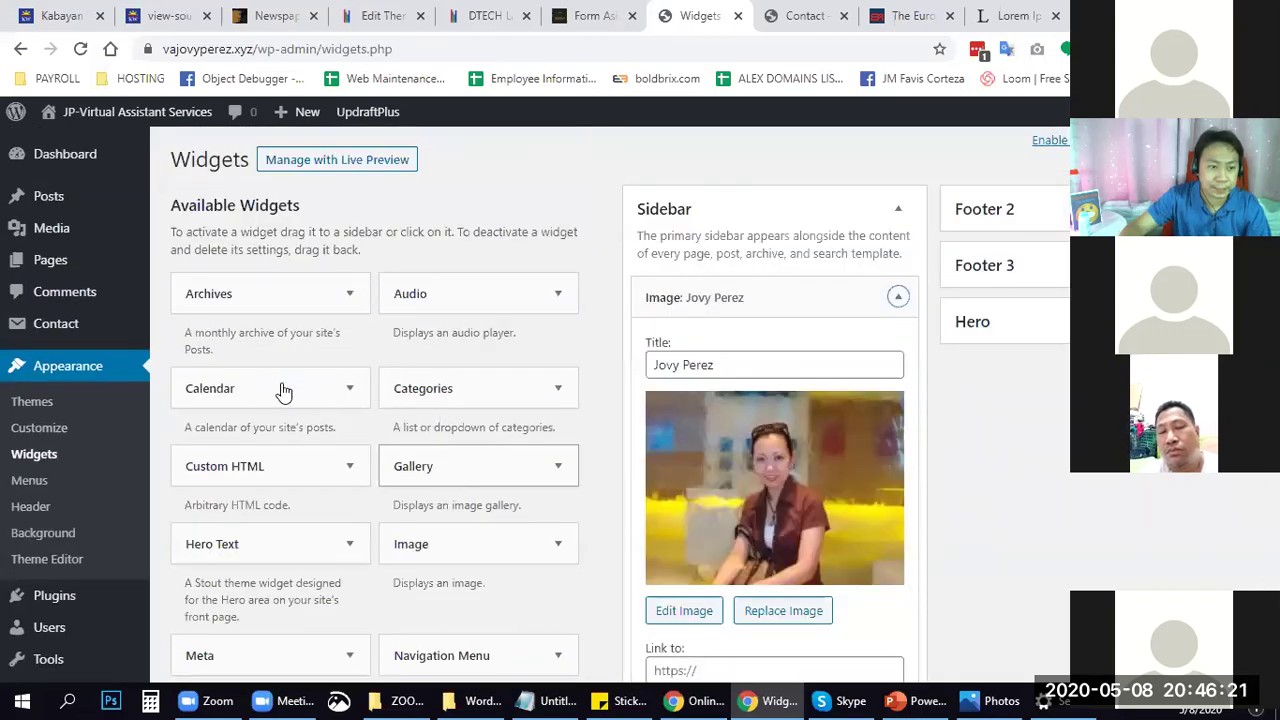
# Add a Calendar widget above the Image widget in the Sidebar area, title it "calendar" and save it.
pyautogui.moveTo(270, 395); pyautogui.dragTo(746, 294)
pyautogui.click(783, 360)
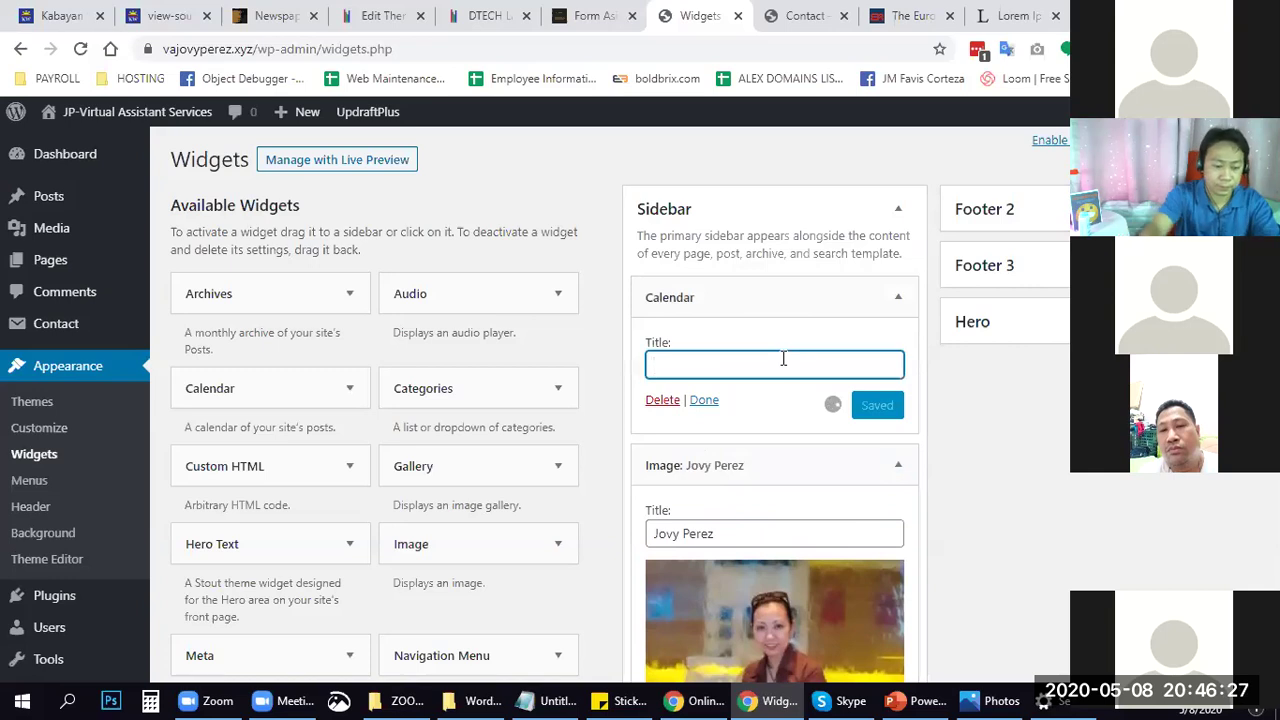
pyautogui.write('cale')
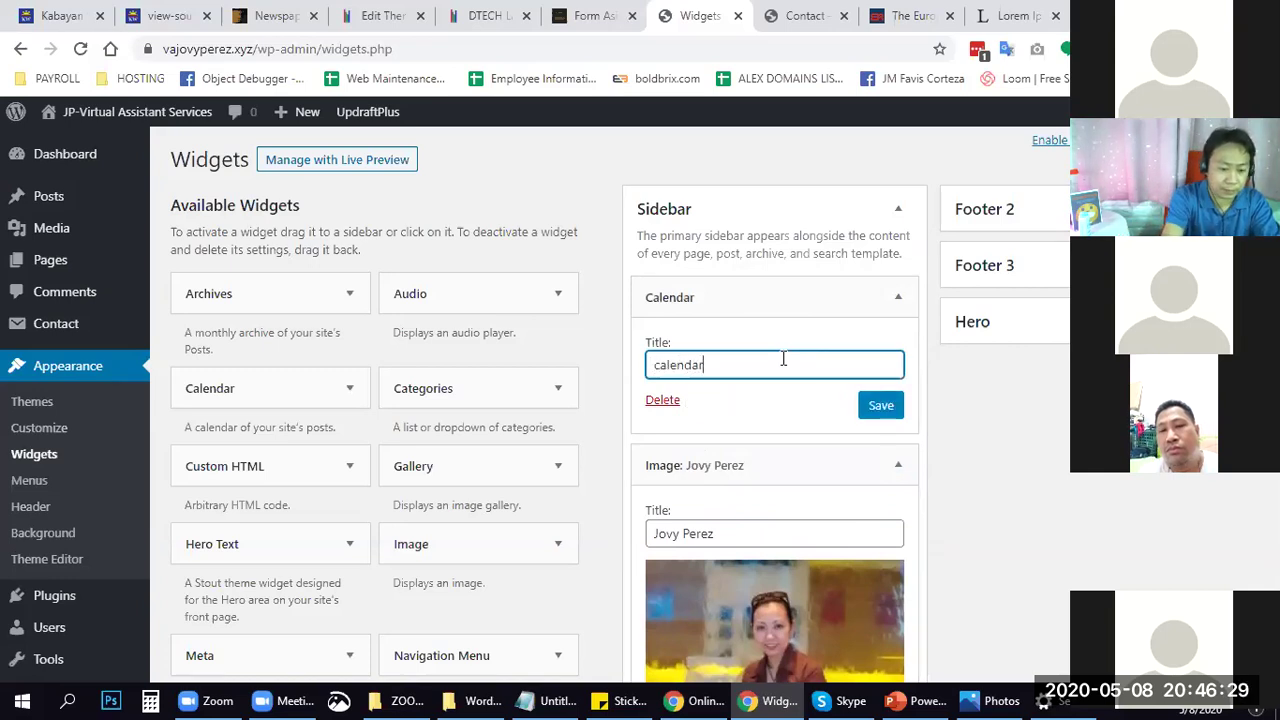
pyautogui.write('ndar')
pyautogui.click(880, 406)
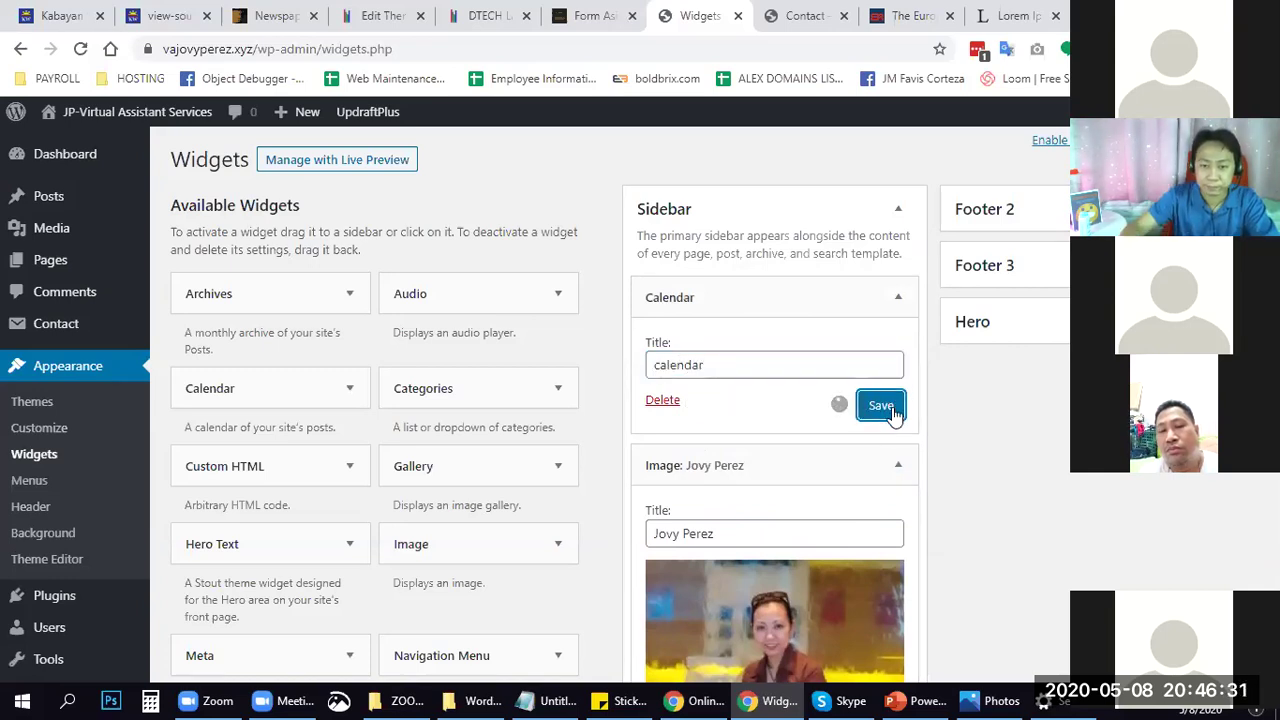
# Switch to the site's Contact page and reload it to check the Calendar widget in its sidebar.
pyautogui.click(800, 15)
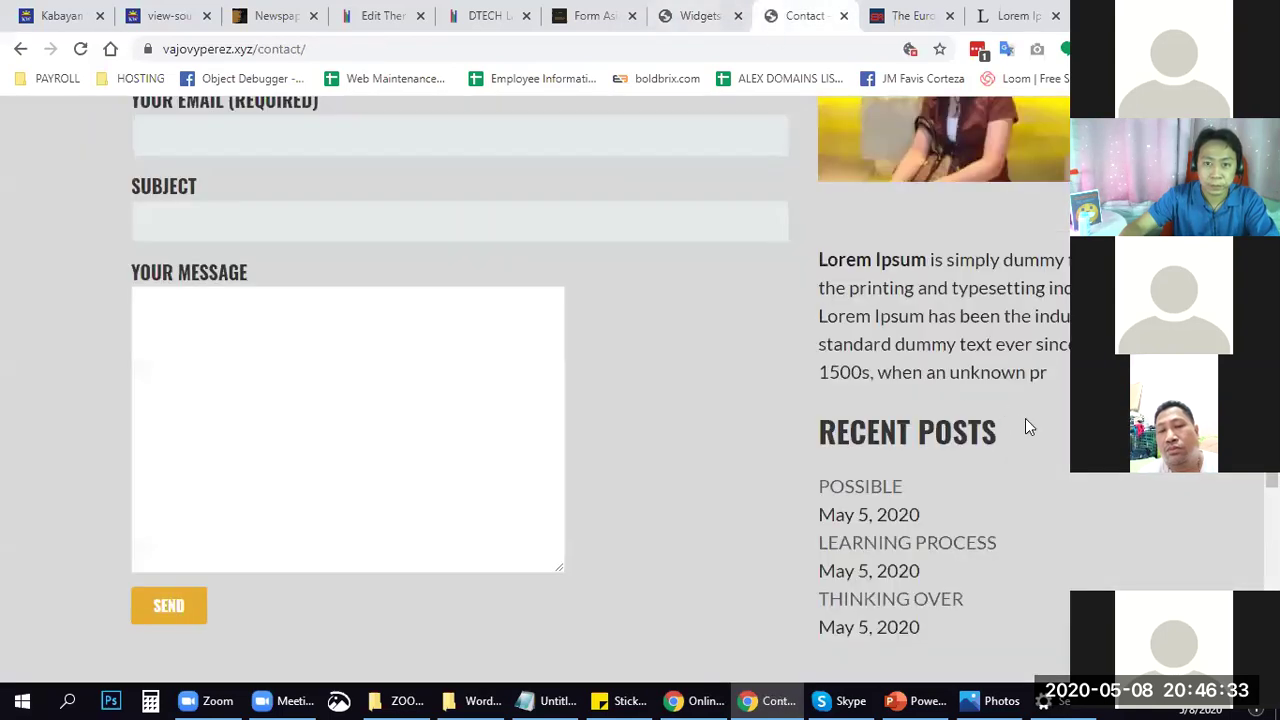
pyautogui.scroll(3, 1025, 418)
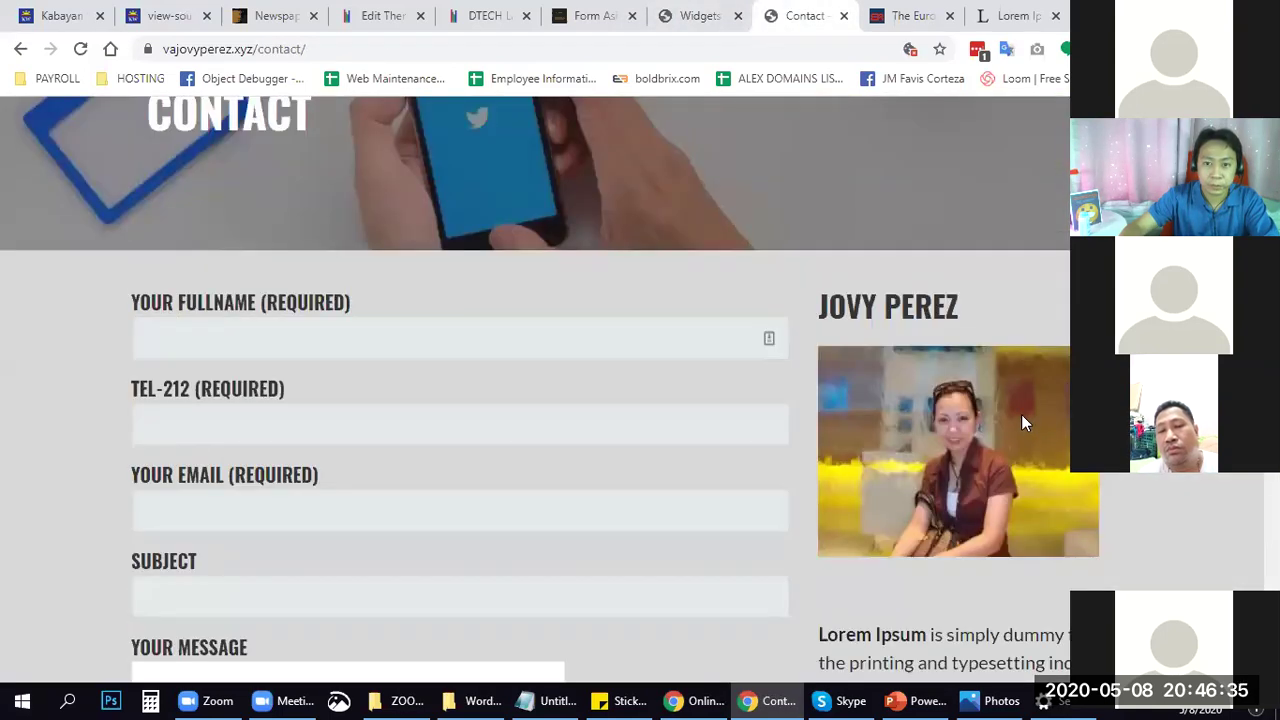
pyautogui.click(79, 50)
pyautogui.click(79, 50)
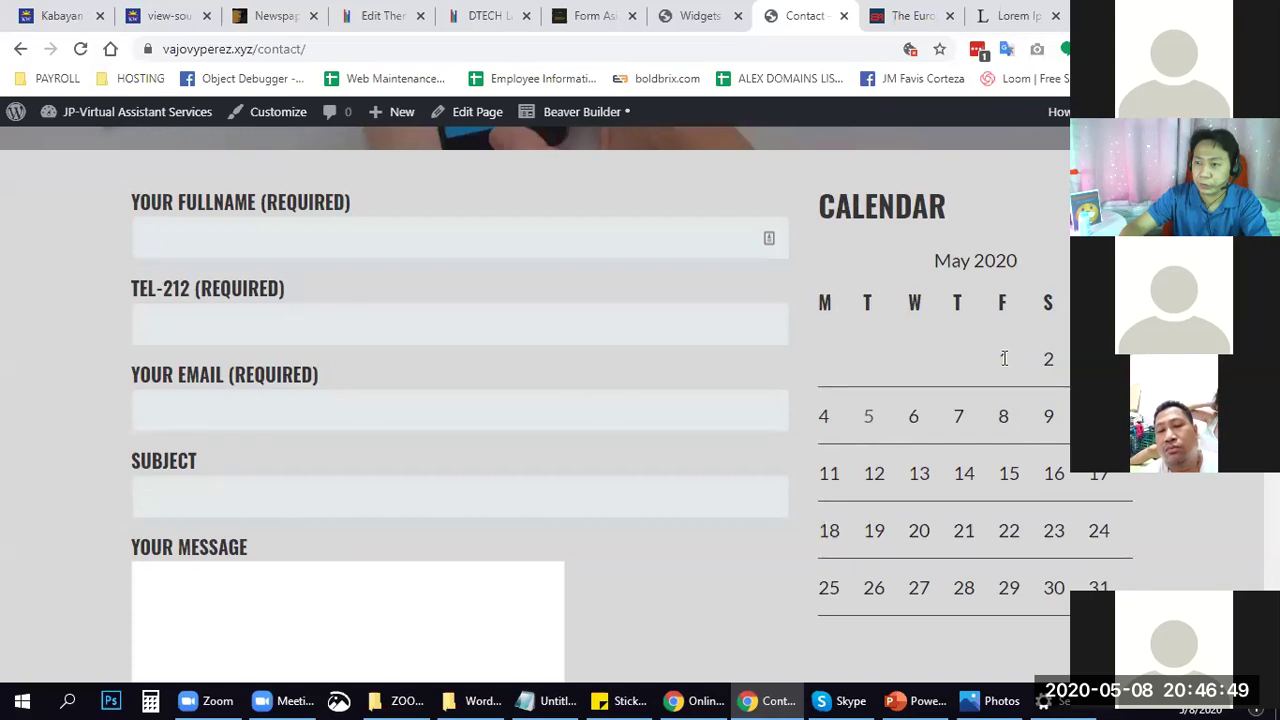
# Return to the Widgets screen, collapse the Calendar and Image widgets, and look at the content of the existing Text widget.
pyautogui.click(700, 15)
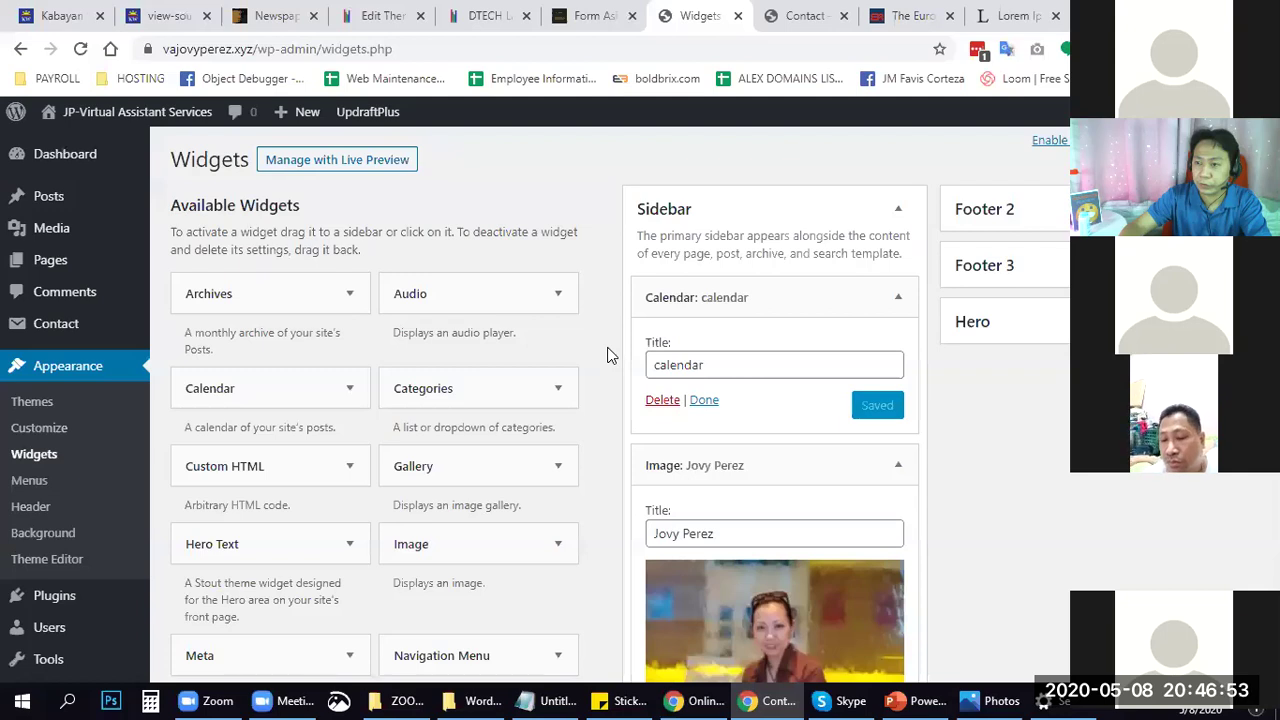
pyautogui.click(897, 312)
pyautogui.click(897, 348)
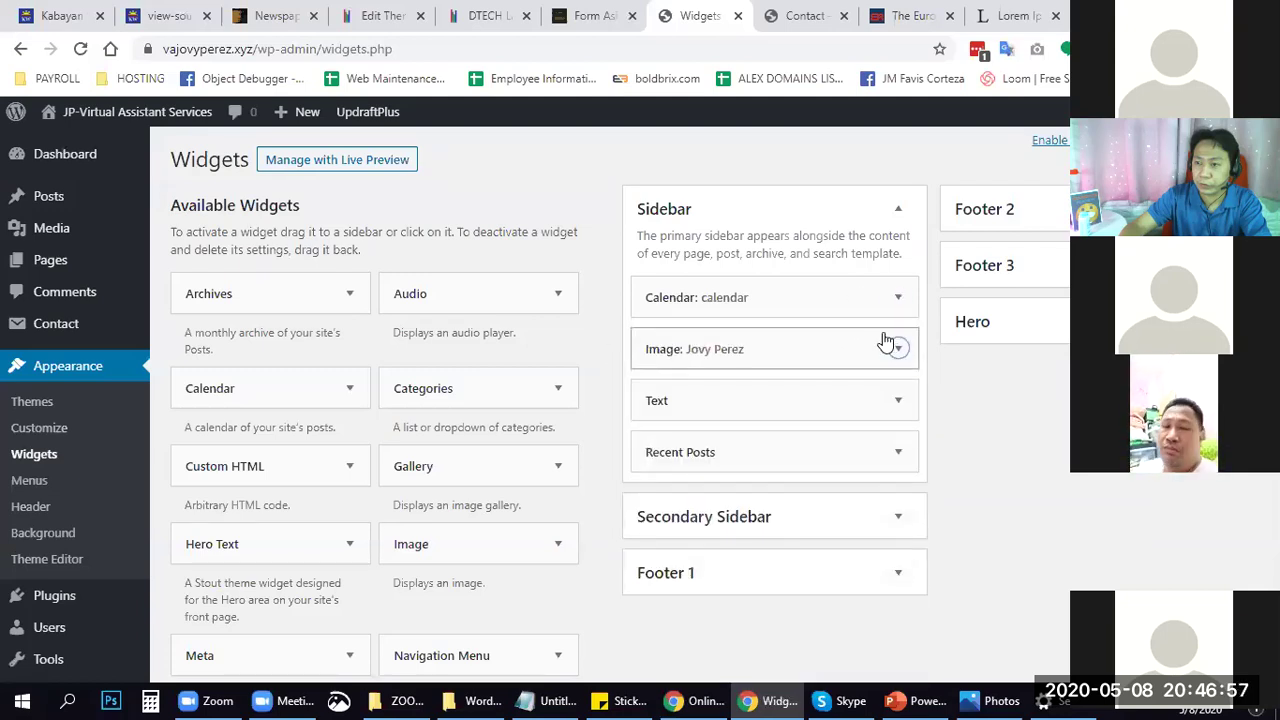
pyautogui.scroll(-2, 900, 355)
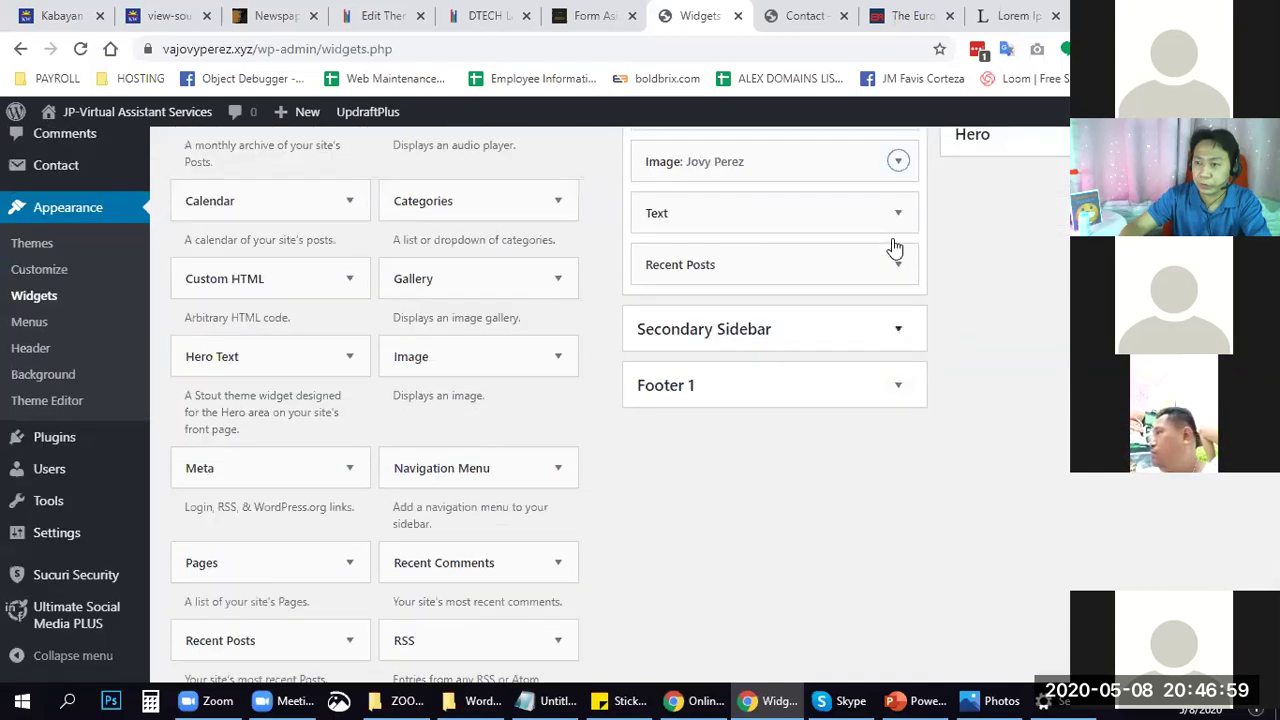
pyautogui.click(894, 236)
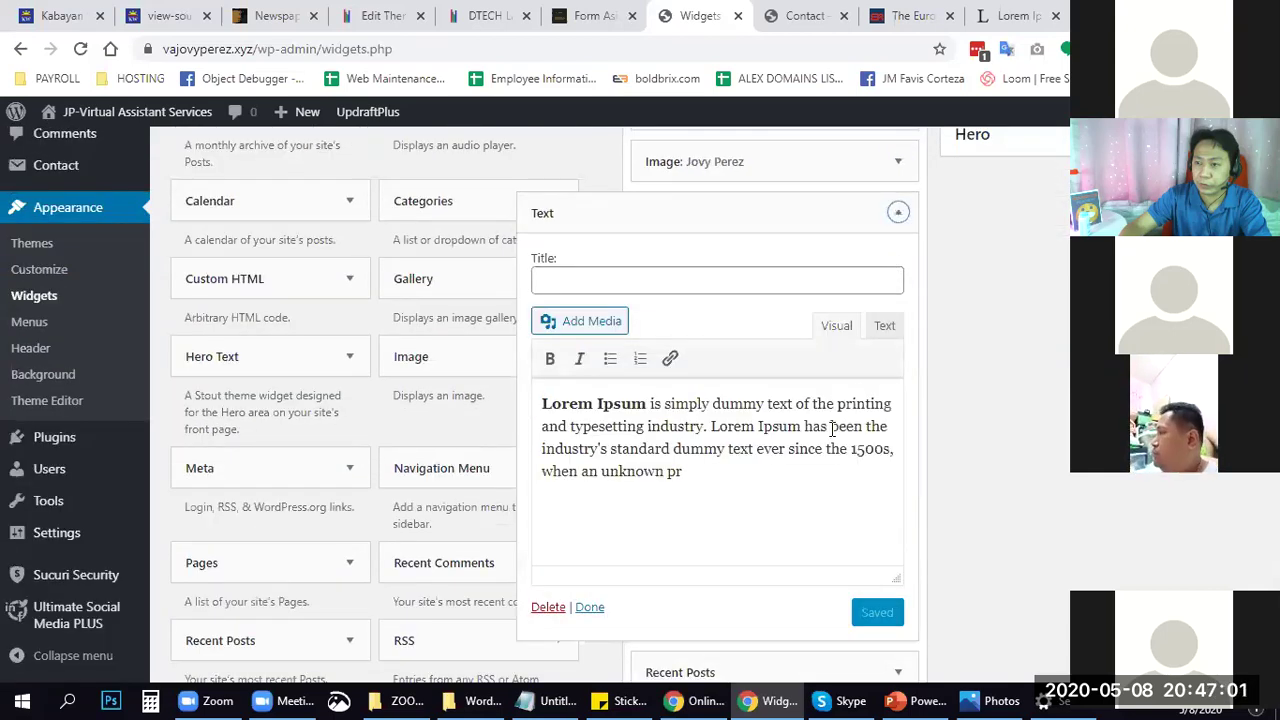
pyautogui.click(898, 213)
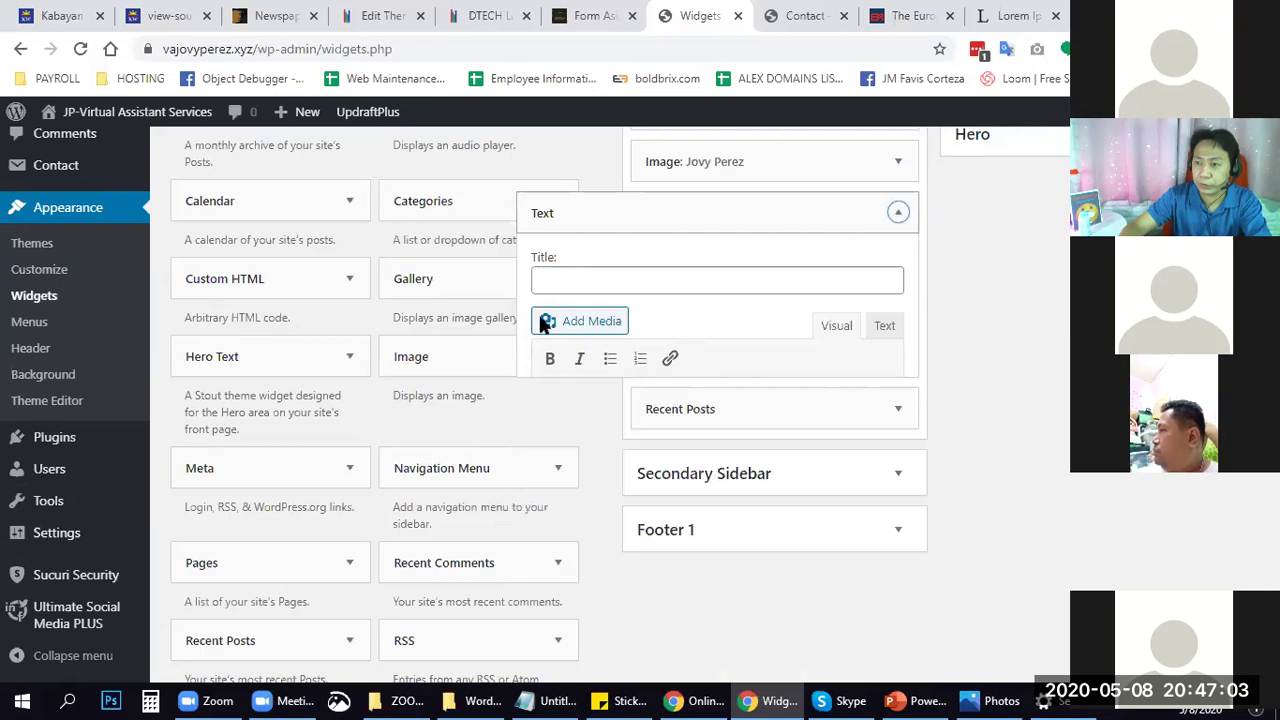
# Add another Text widget to the Sidebar area between the existing Text widget and Recent Posts.
pyautogui.scroll(-2, 341, 376)
pyautogui.scroll(-3, 341, 376)
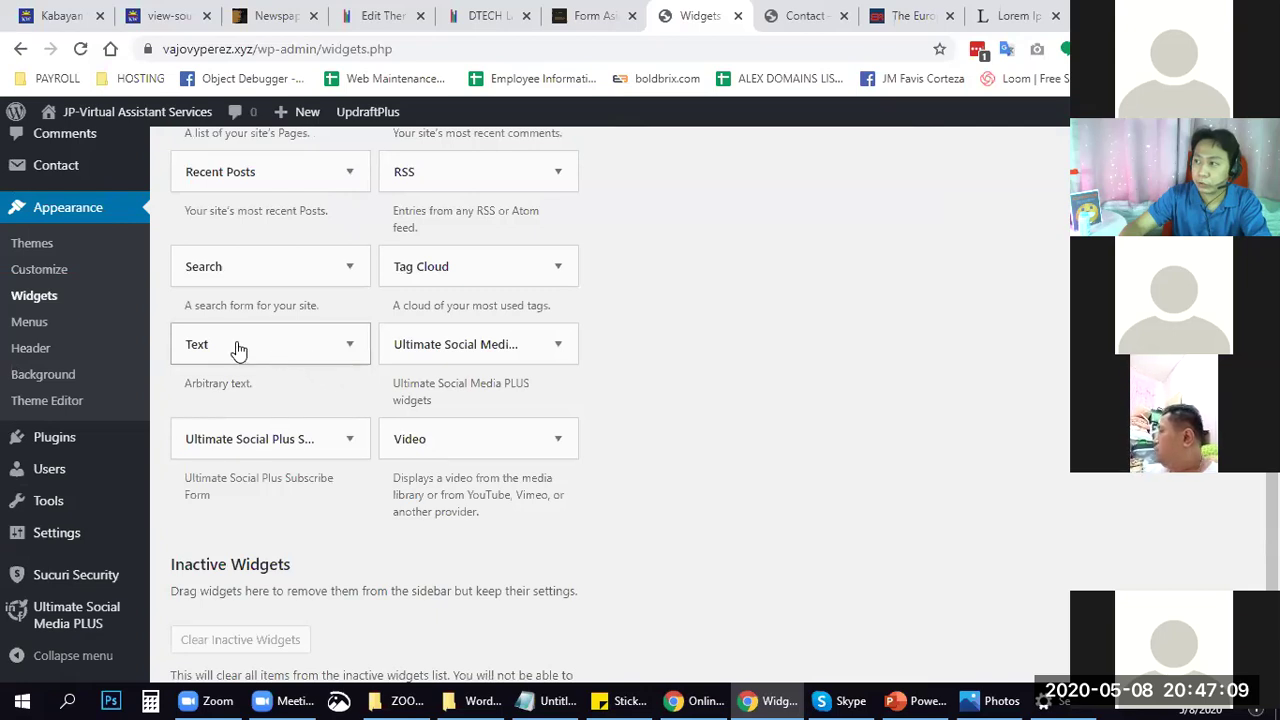
pyautogui.moveTo(237, 349); pyautogui.dragTo(717, 454)
pyautogui.scroll(-2, 717, 454)
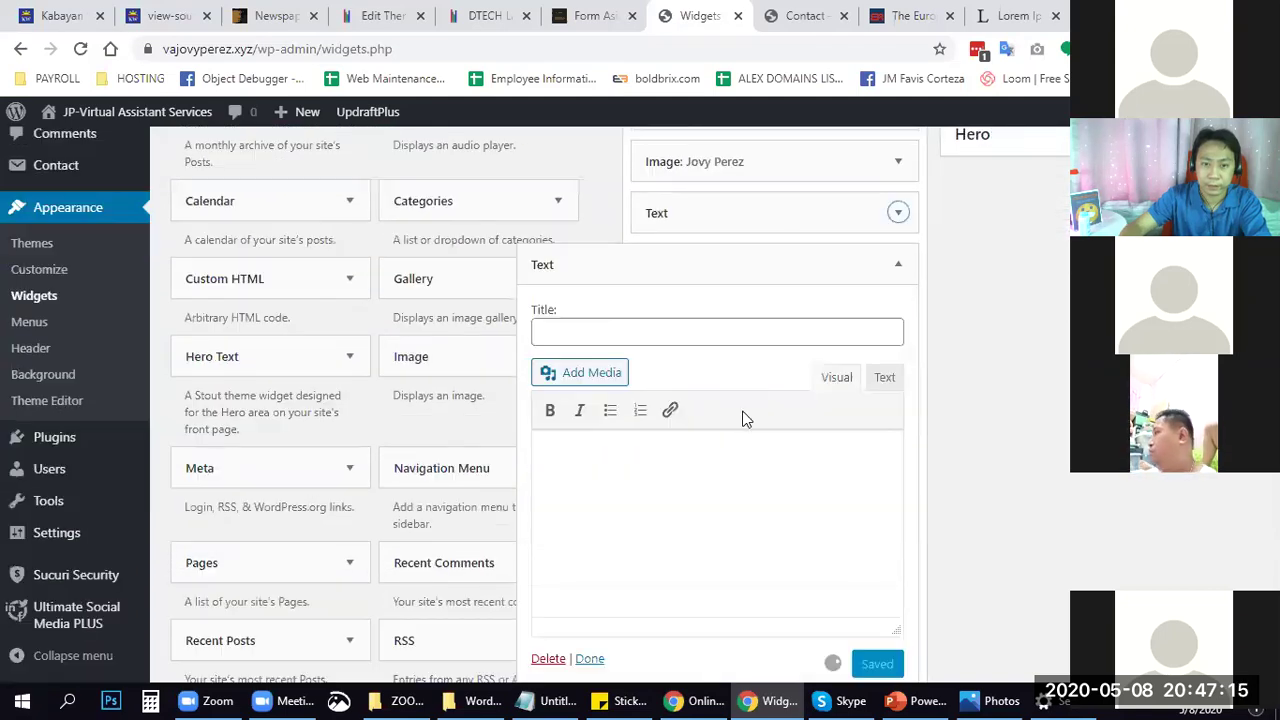
# Title the new Text widget "hgjhgj", enter "ghjghj" as its content and save it.
pyautogui.click(743, 331)
pyautogui.write('hgjhgj')
pyautogui.click(812, 519)
pyautogui.write('ghjghj')
pyautogui.scroll(-1, 846, 537)
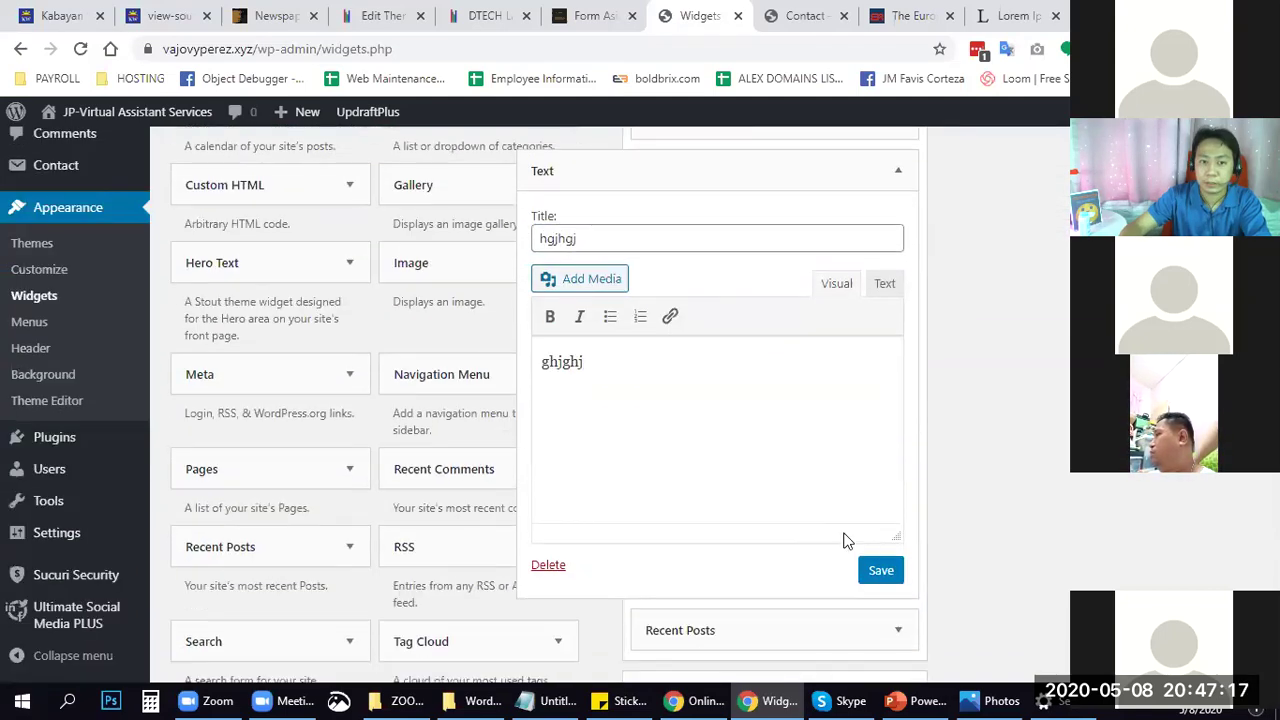
pyautogui.click(879, 575)
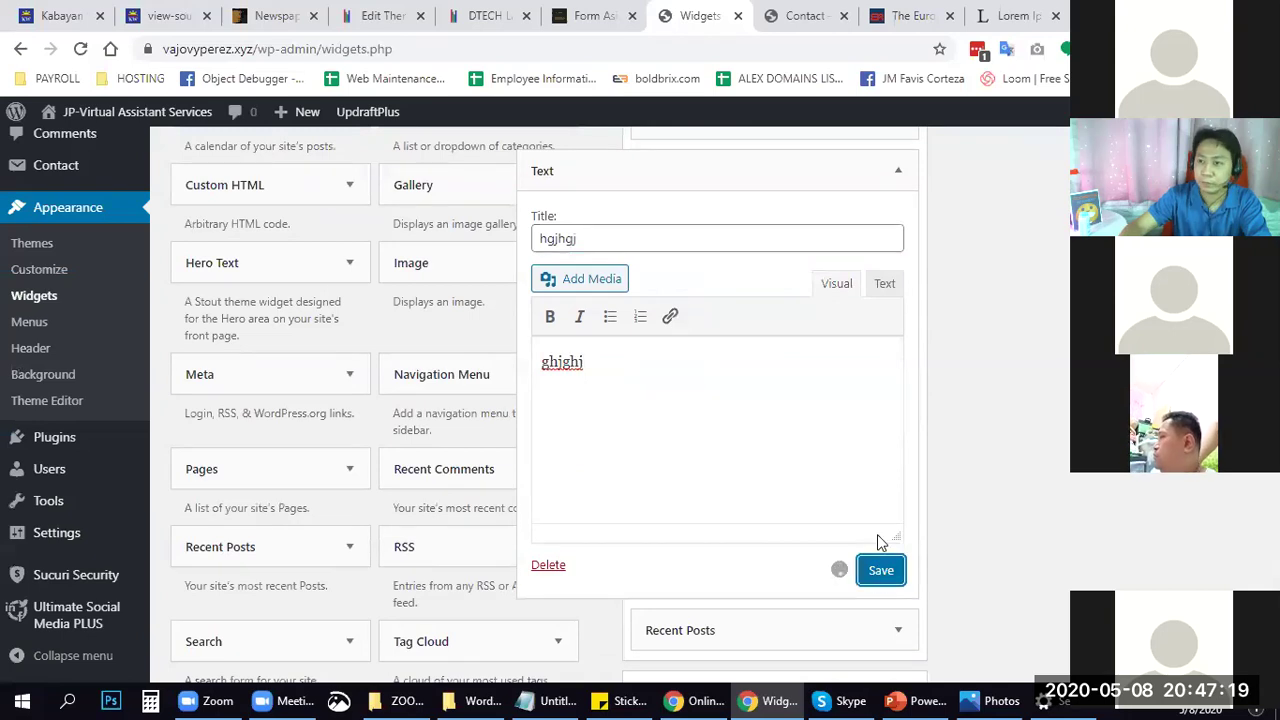
# Reload the Contact page and examine where the "hgjhgj" text widget appears in the sidebar.
pyautogui.click(806, 15)
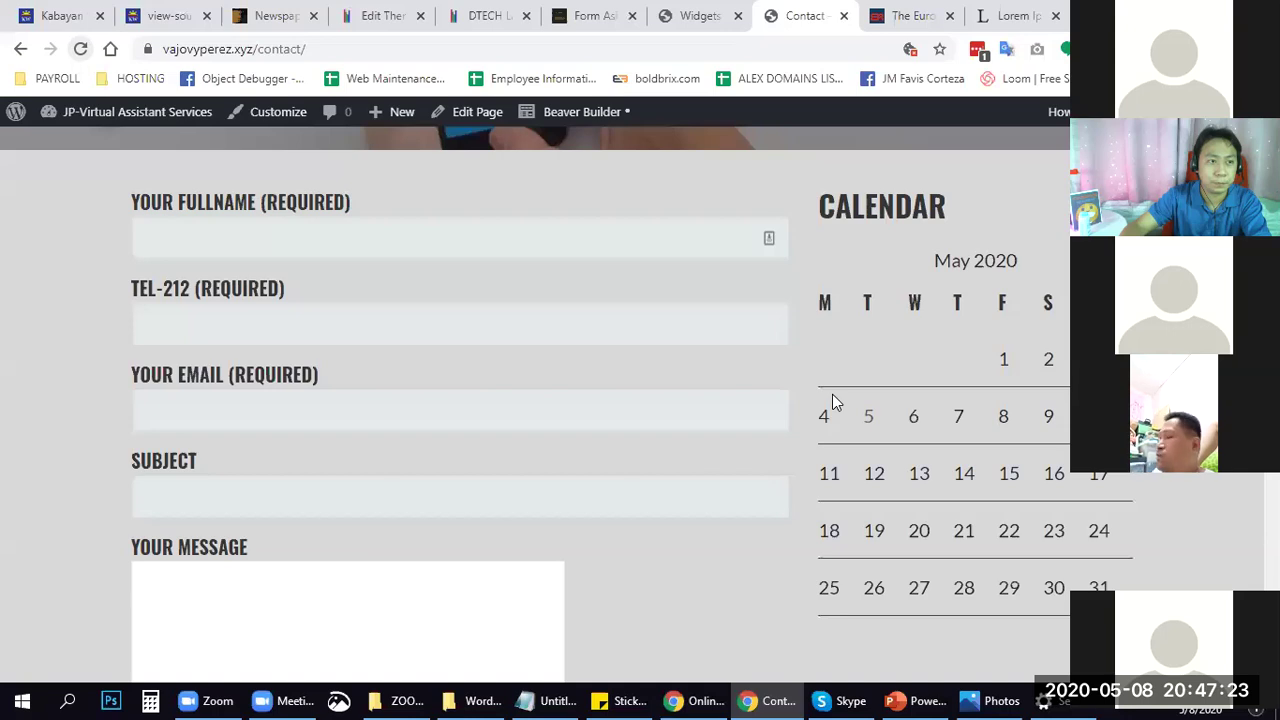
pyautogui.press('F5')
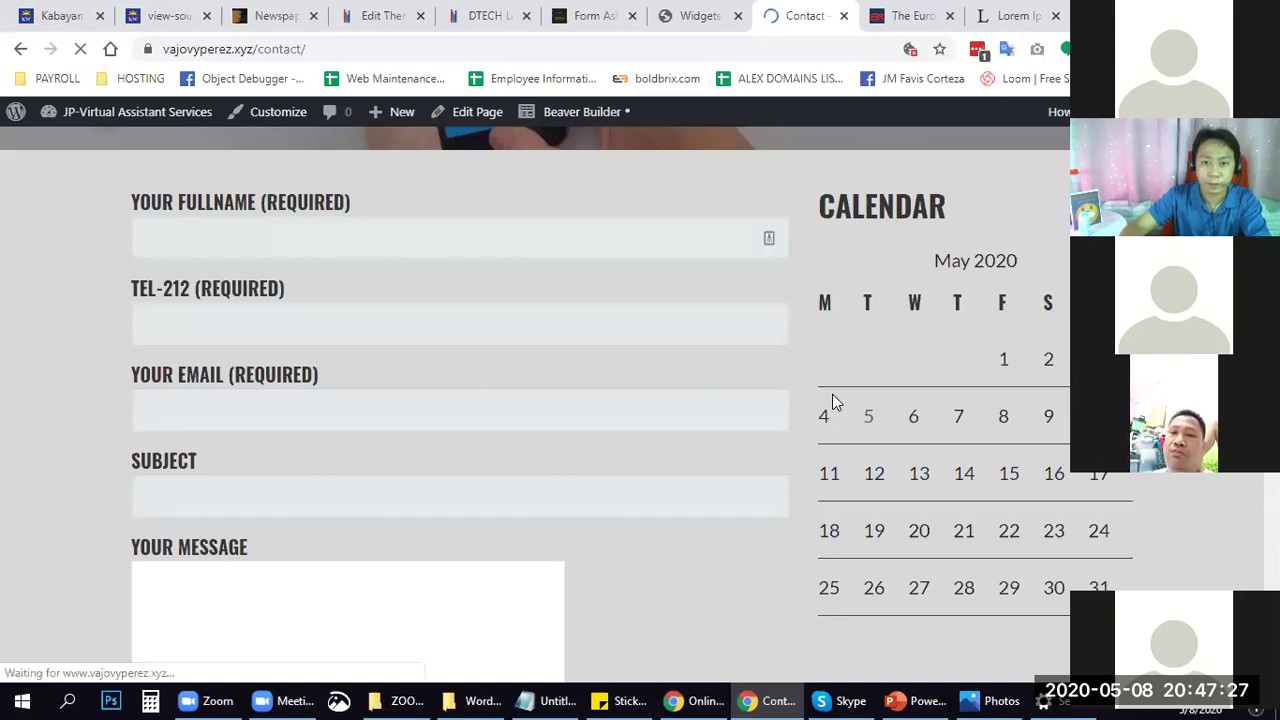
pyautogui.scroll(-6, 832, 394)
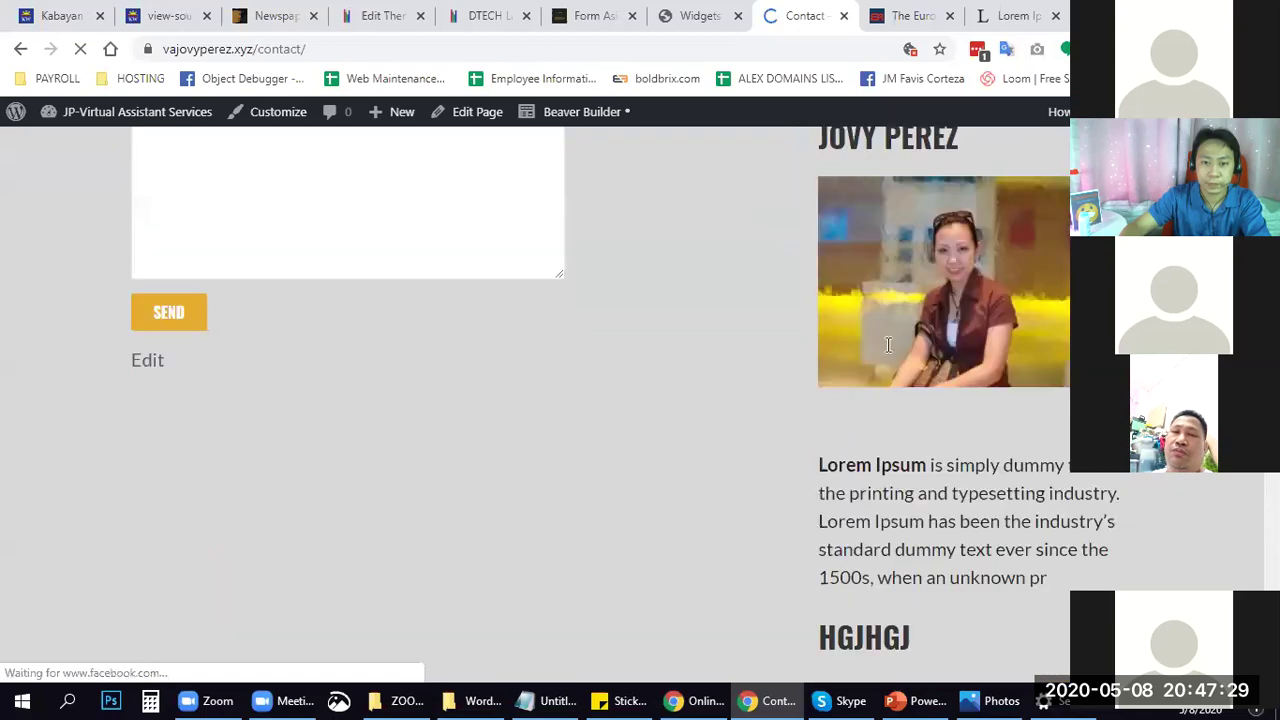
pyautogui.scroll(-5, 836, 402)
pyautogui.moveTo(818, 170); pyautogui.dragTo(892, 226)
pyautogui.click(934, 252)
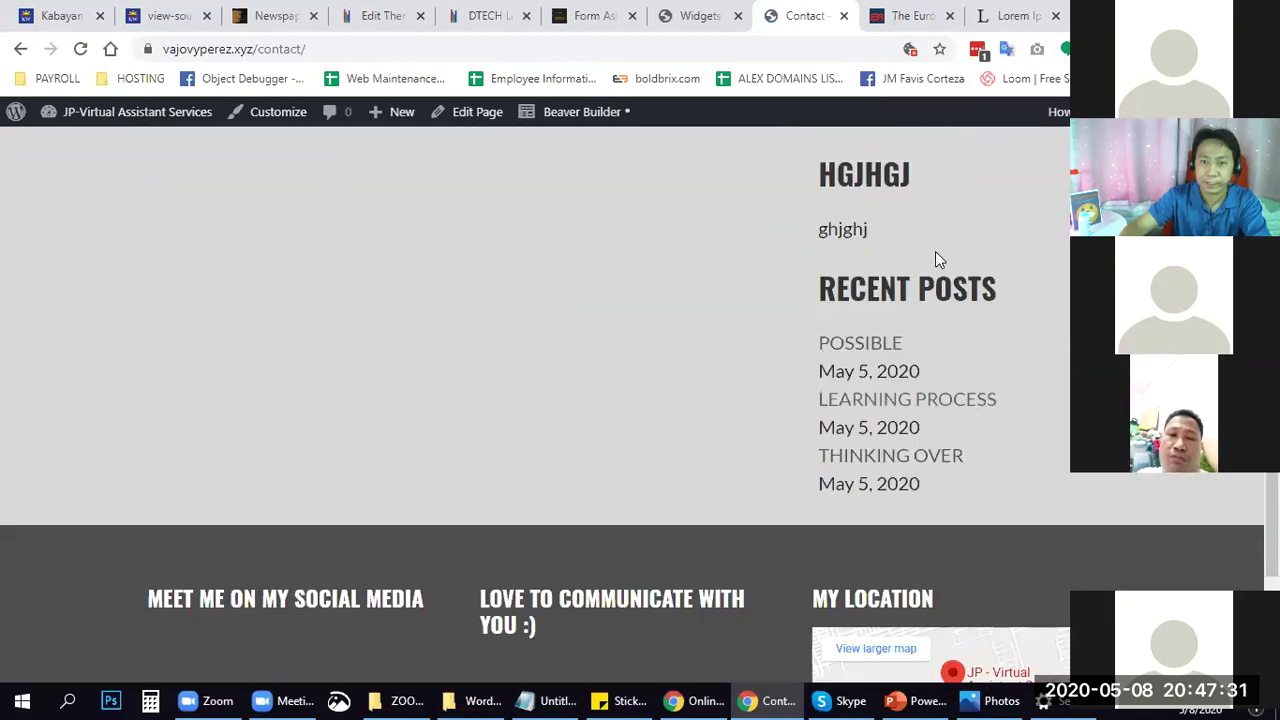
pyautogui.scroll(2, 892, 436)
pyautogui.moveTo(753, 387); pyautogui.dragTo(823, 400)
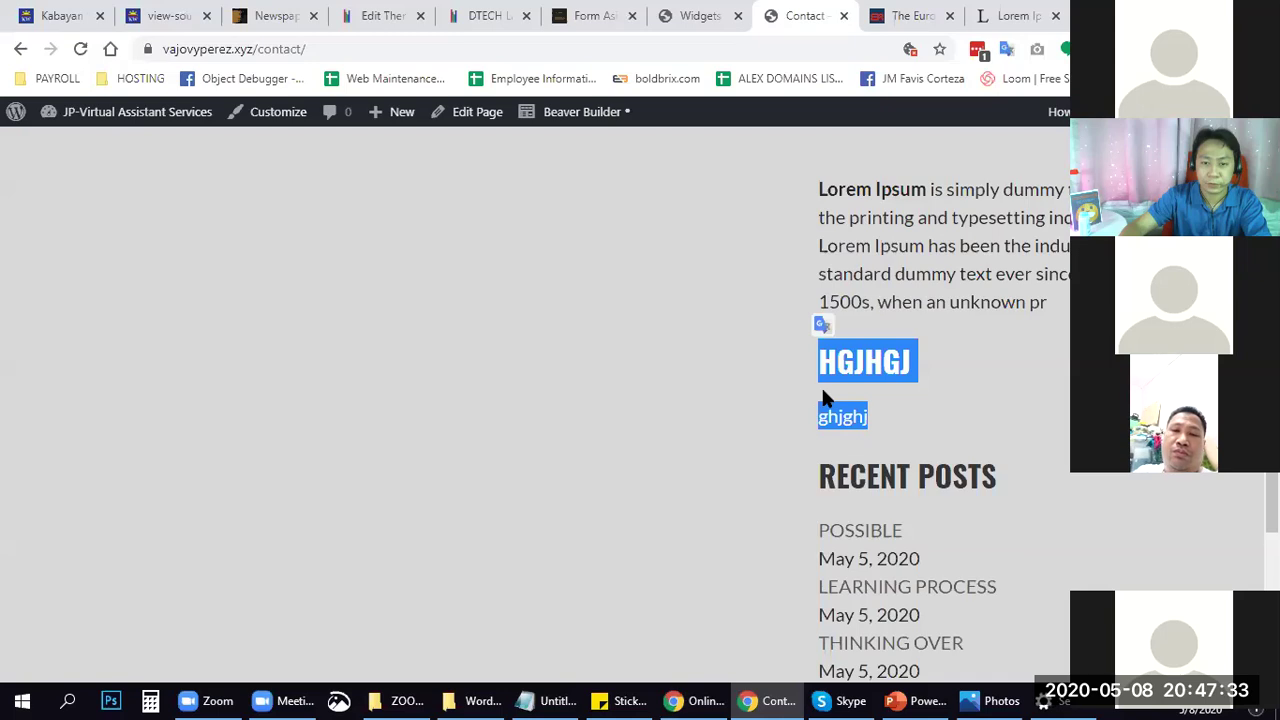
pyautogui.click(896, 425)
# Review the order of the Contact page's sidebar widgets, from the calendar through the image to the text blocks.
pyautogui.scroll(1, 896, 425)
pyautogui.scroll(2, 890, 420)
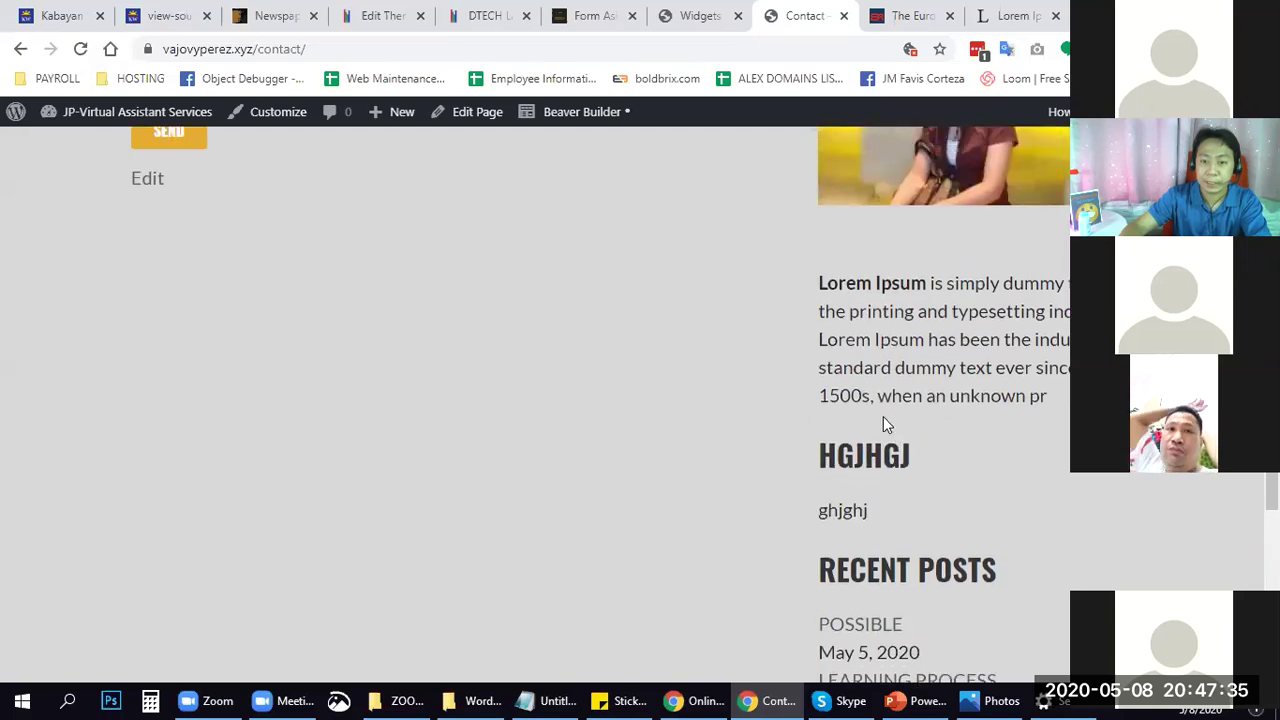
pyautogui.scroll(8, 881, 416)
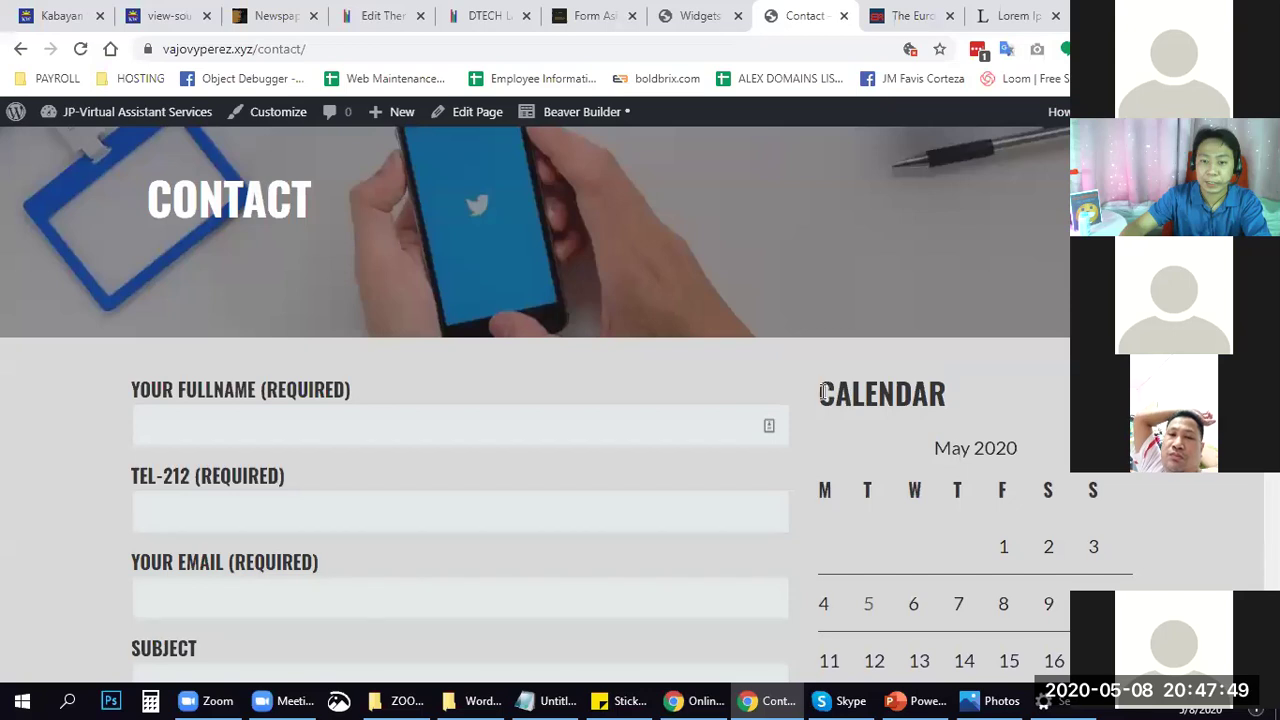
pyautogui.scroll(-8, 926, 463)
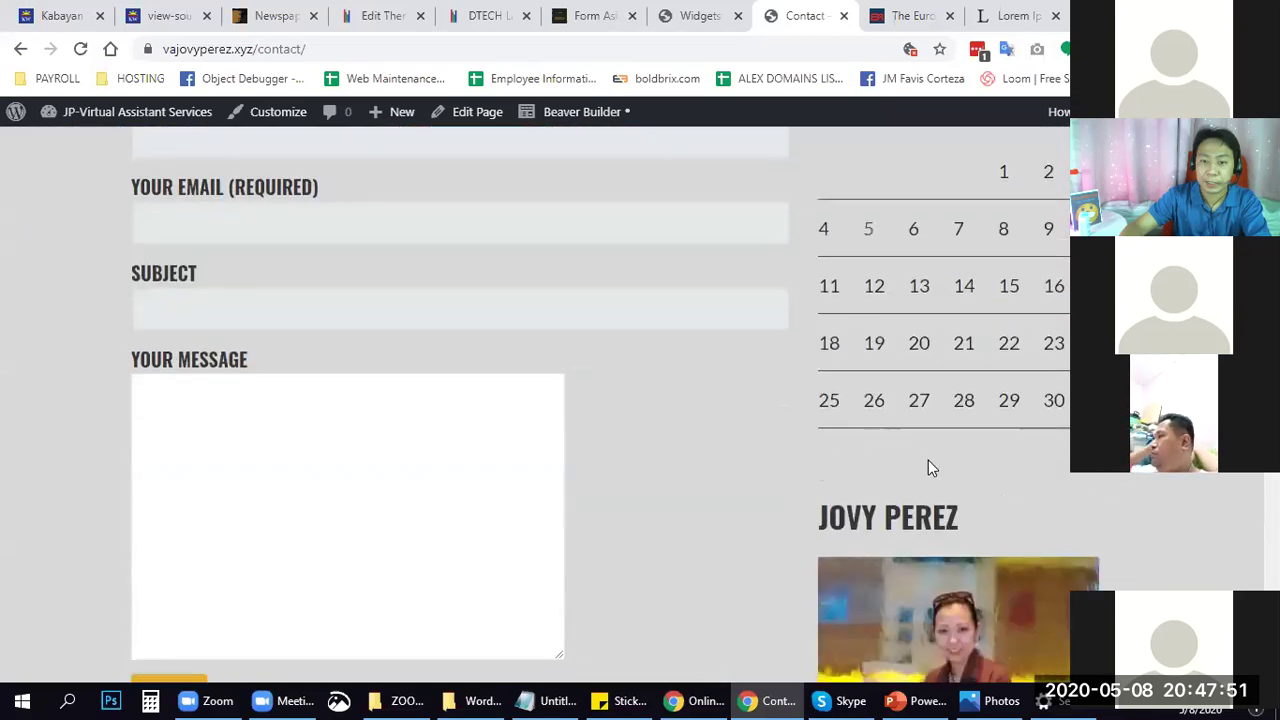
pyautogui.scroll(-1, 896, 430)
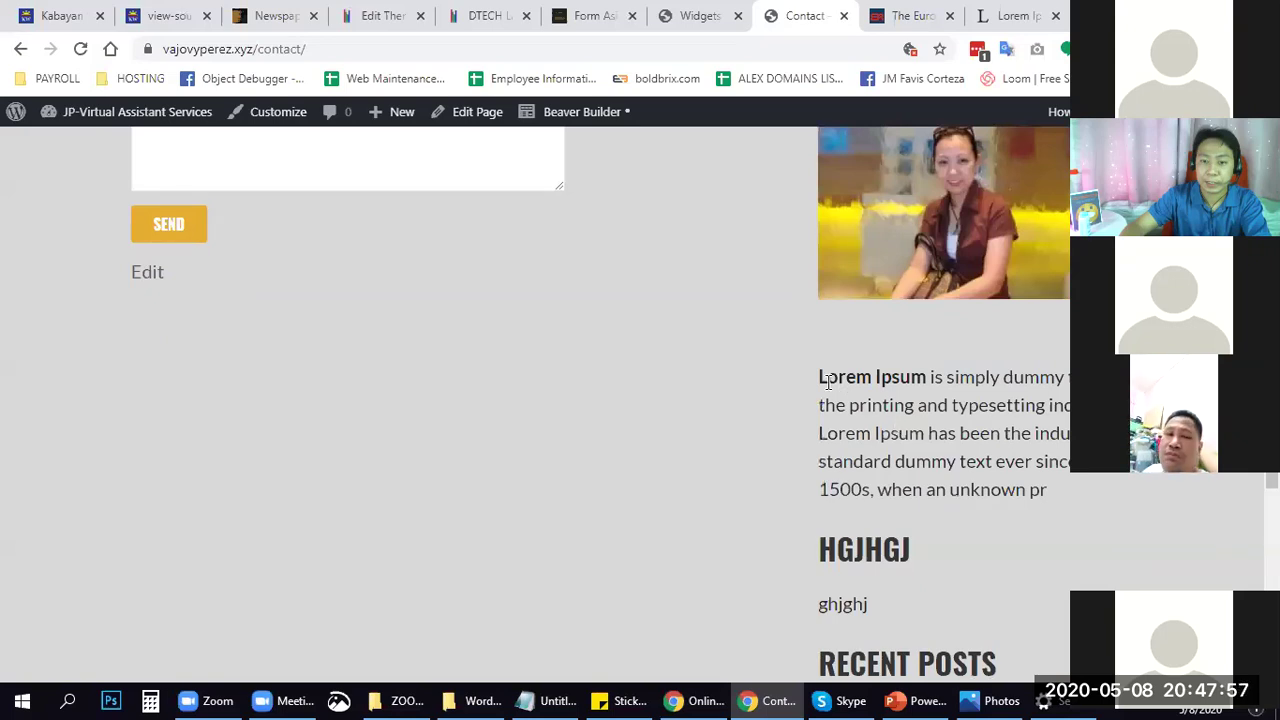
pyautogui.scroll(10, 825, 383)
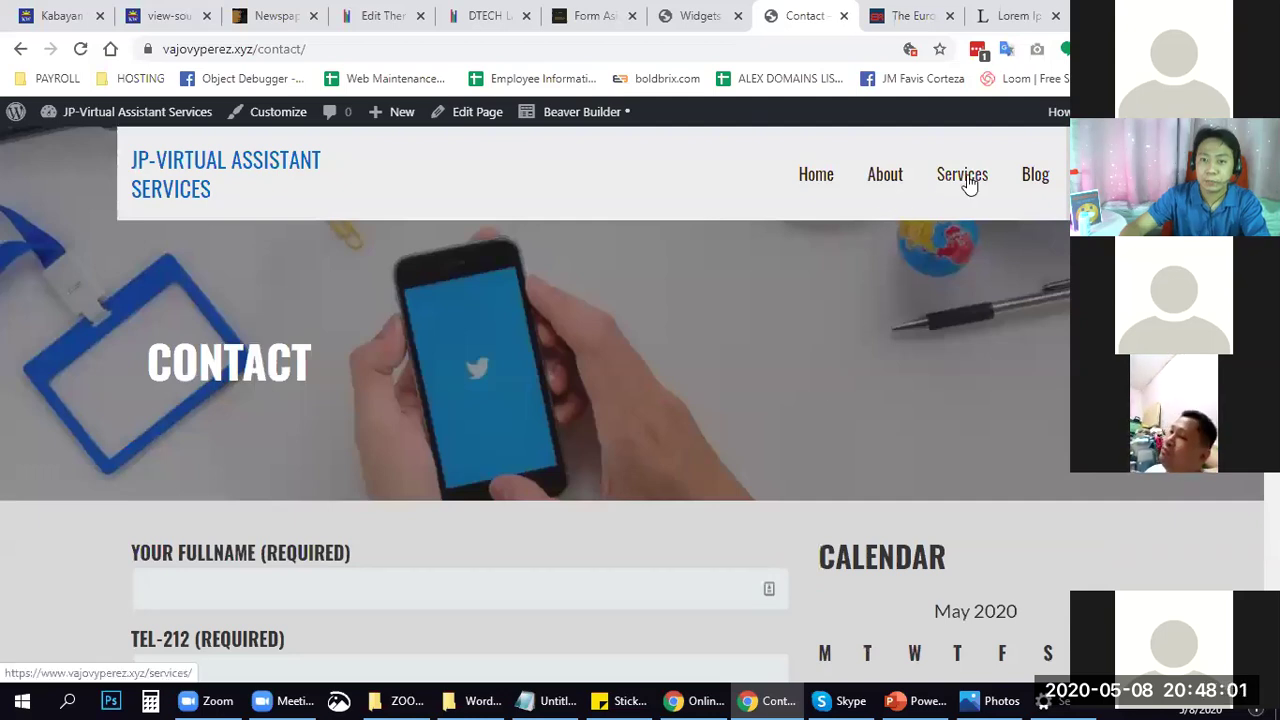
# Open the site's About and Services pages and check the sidebar widgets on each.
pyautogui.click(880, 177)
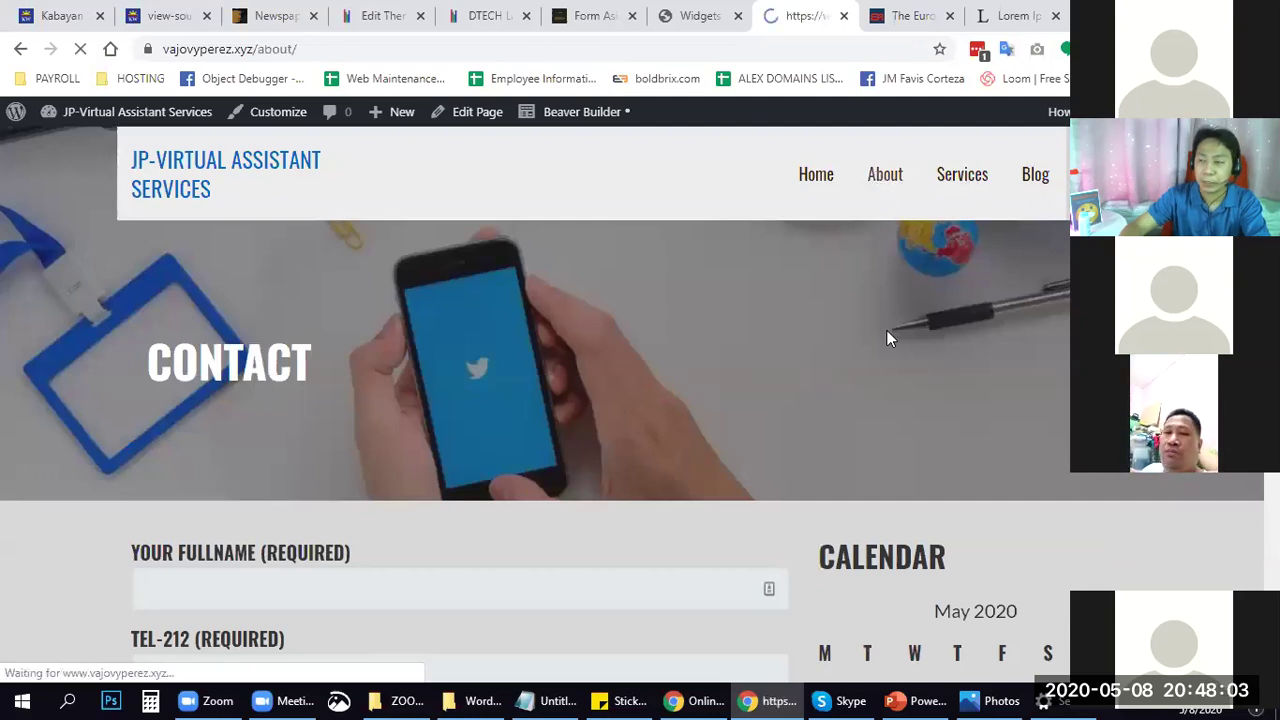
pyautogui.scroll(-2, 918, 476)
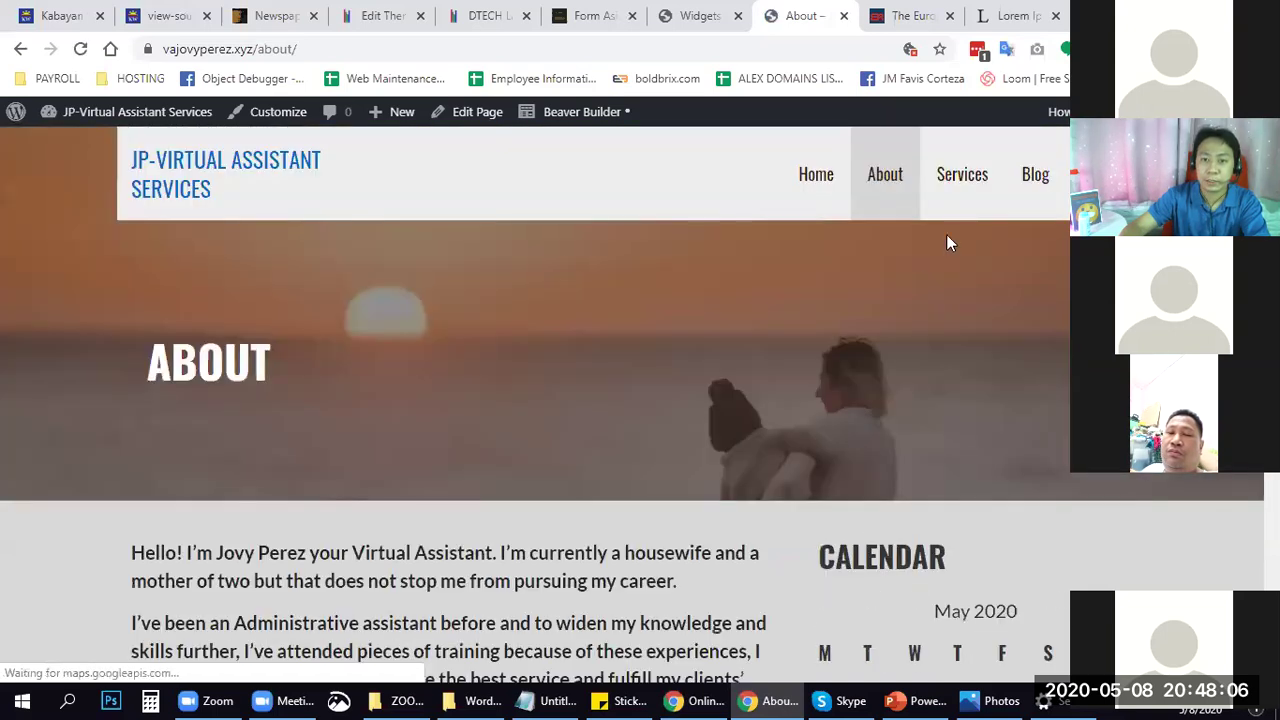
pyautogui.scroll(2, 946, 234)
pyautogui.click(955, 212)
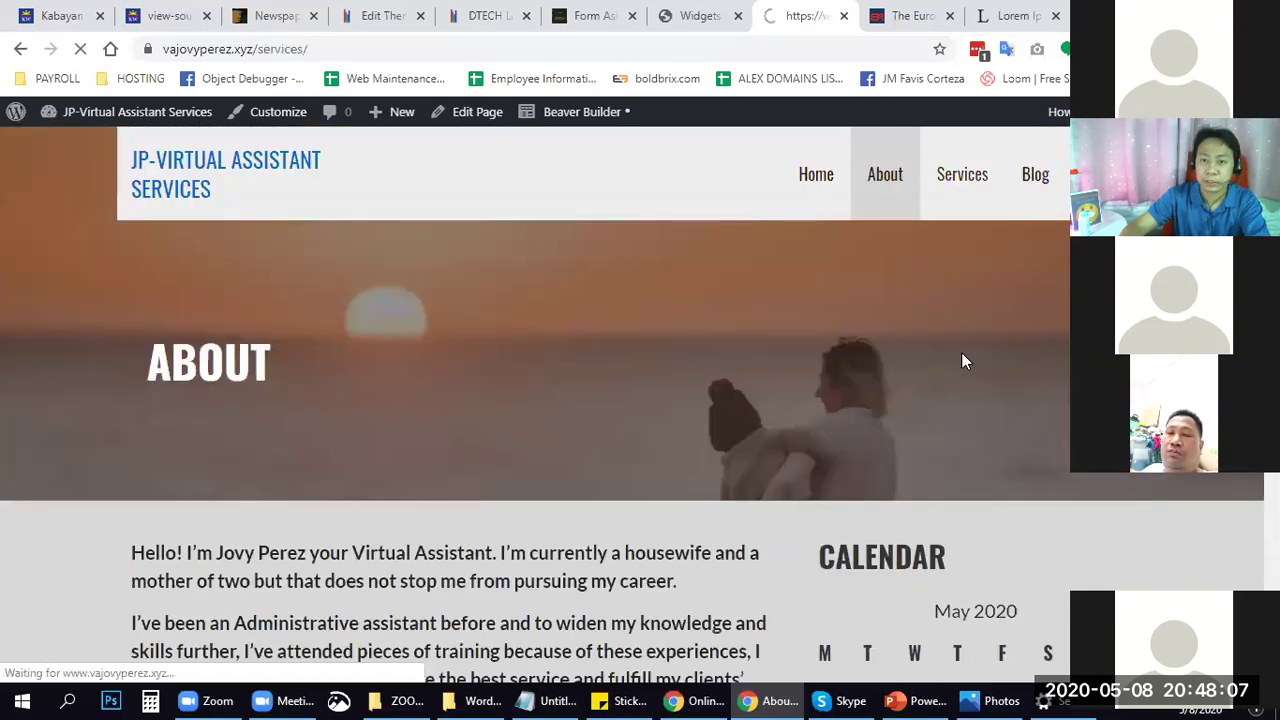
pyautogui.scroll(-2, 958, 354)
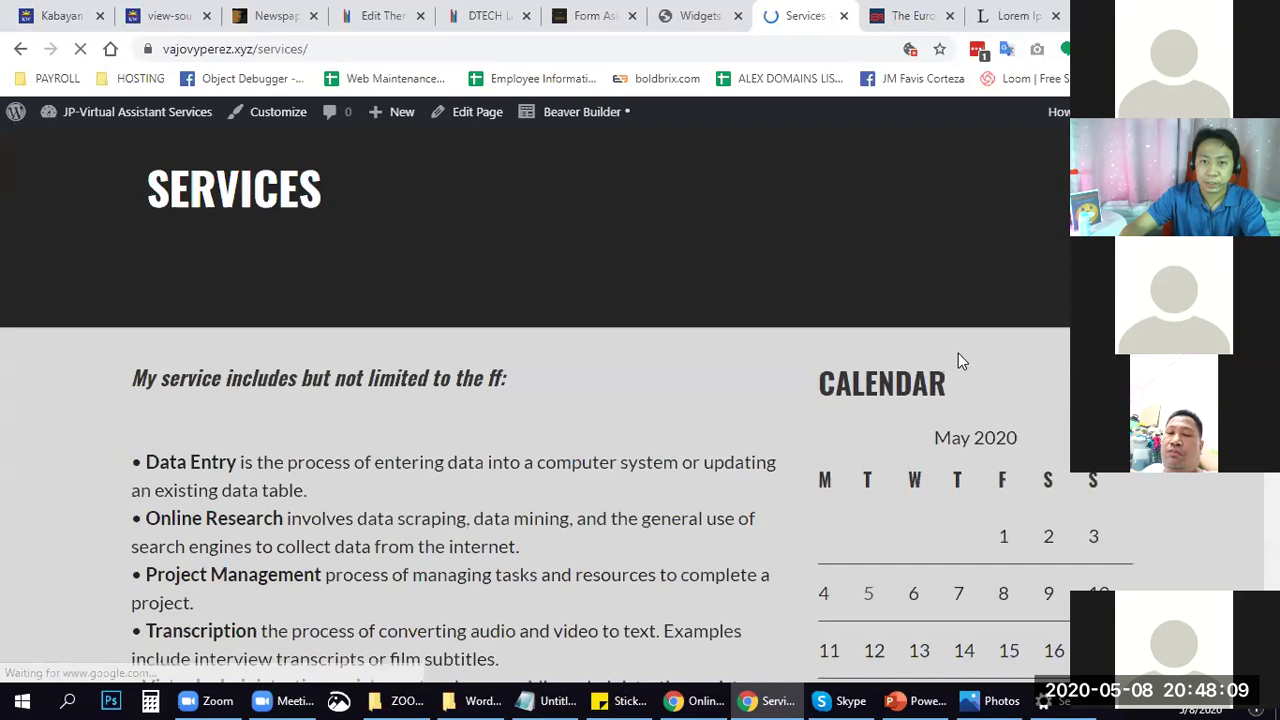
pyautogui.scroll(2, 826, 194)
# Open the Home page and examine its layout from the hero area down to the footer widgets.
pyautogui.click(820, 185)
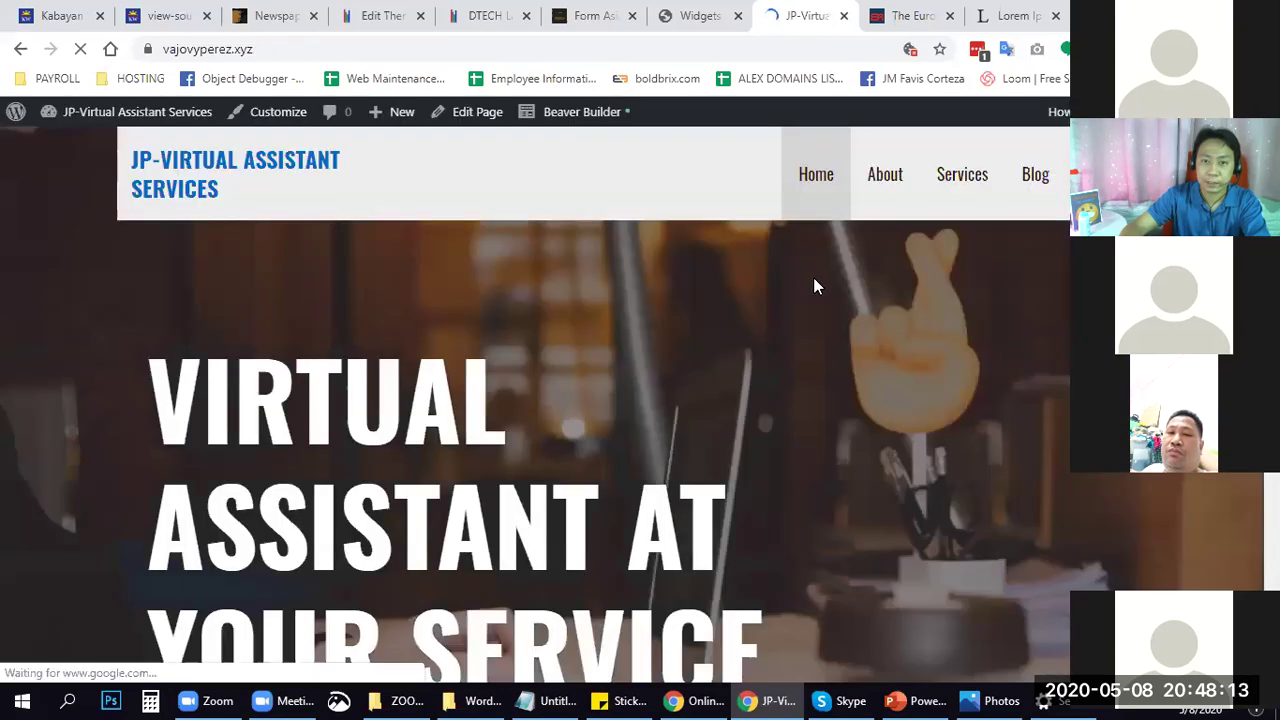
pyautogui.scroll(-6, 895, 400)
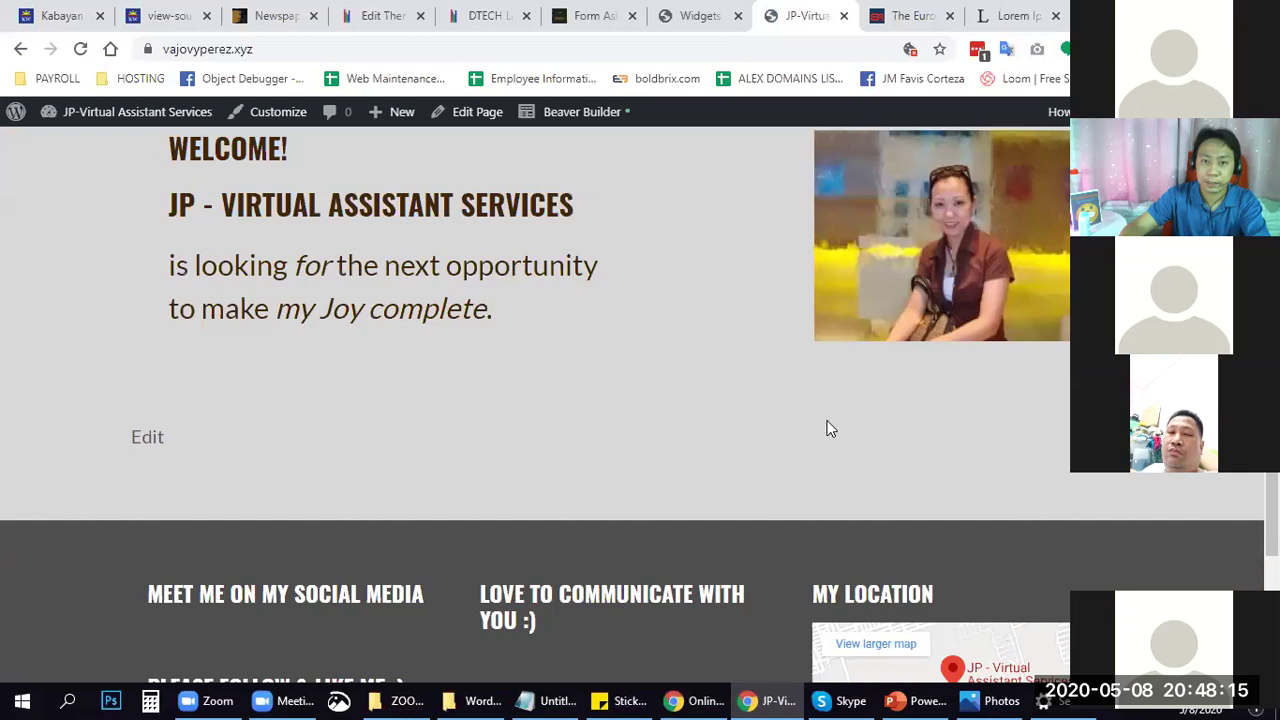
pyautogui.scroll(2, 826, 427)
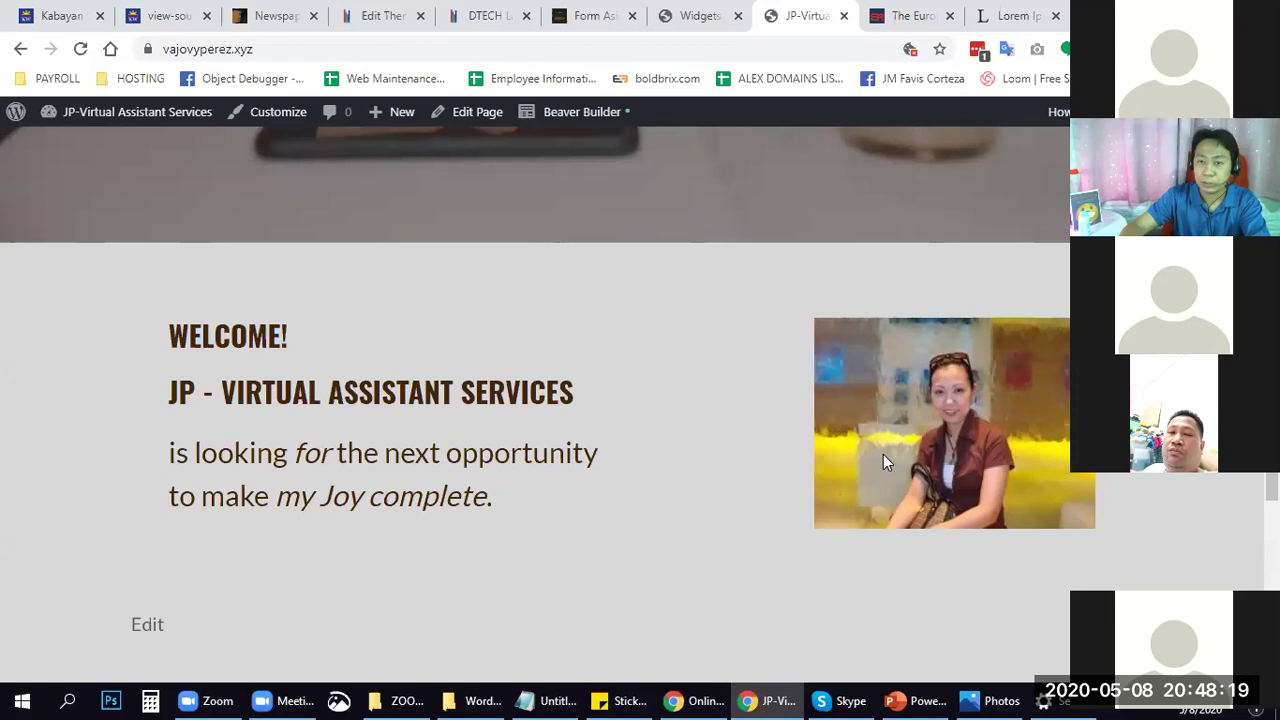
pyautogui.scroll(3, 880, 454)
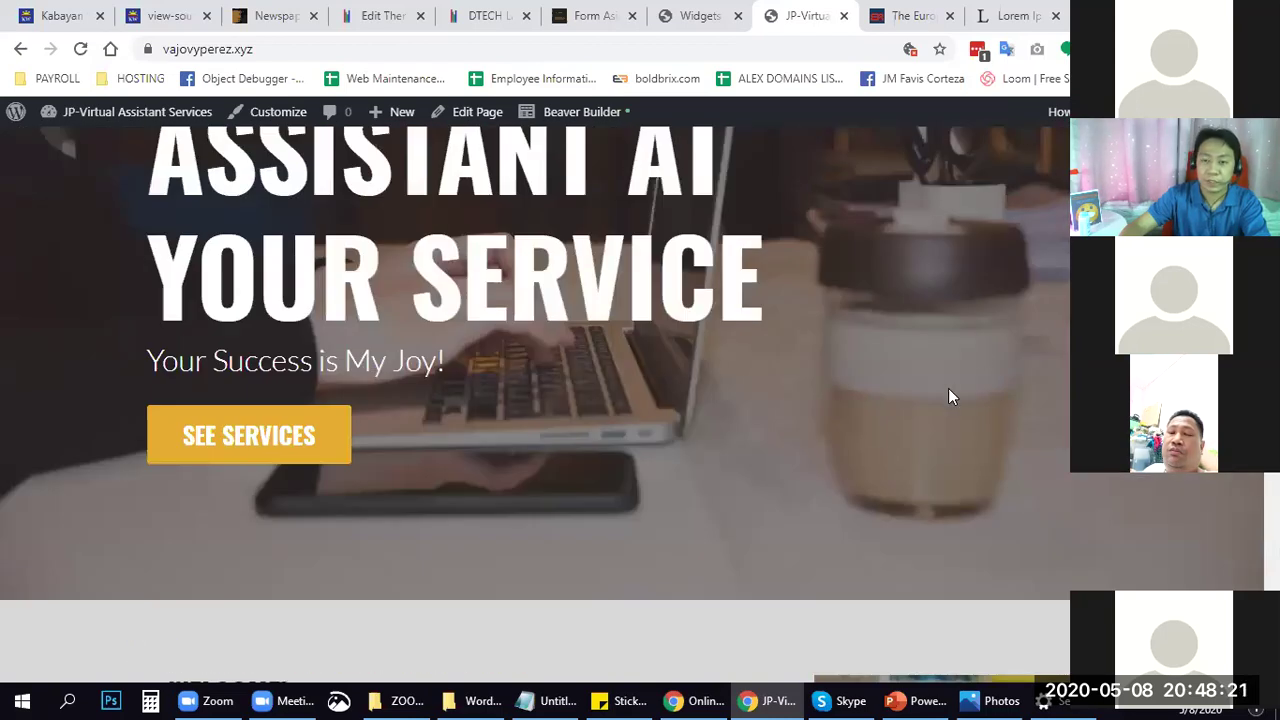
pyautogui.scroll(-5, 948, 388)
pyautogui.scroll(-1, 203, 294)
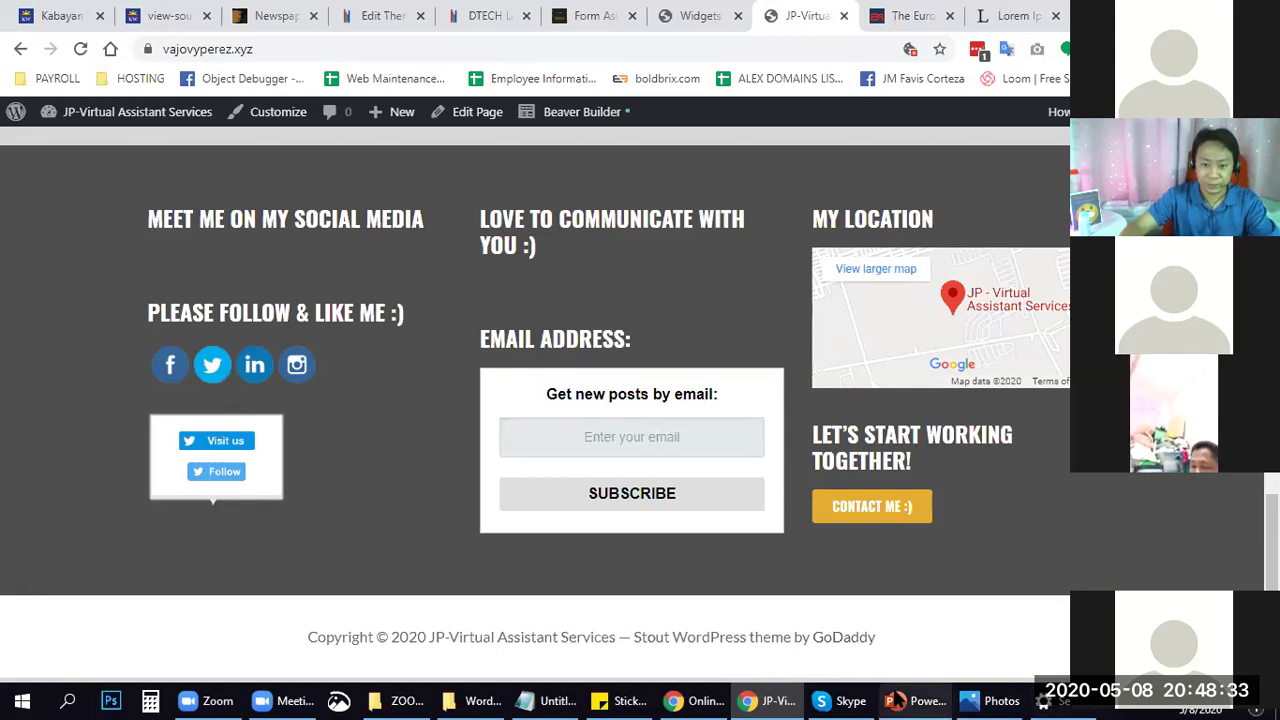
# Switch to the WordPress101 - TRIAL CLASS slide show in PowerPoint, at the Widgets slide.
pyautogui.moveTo(912, 700)
pyautogui.click(895, 601)
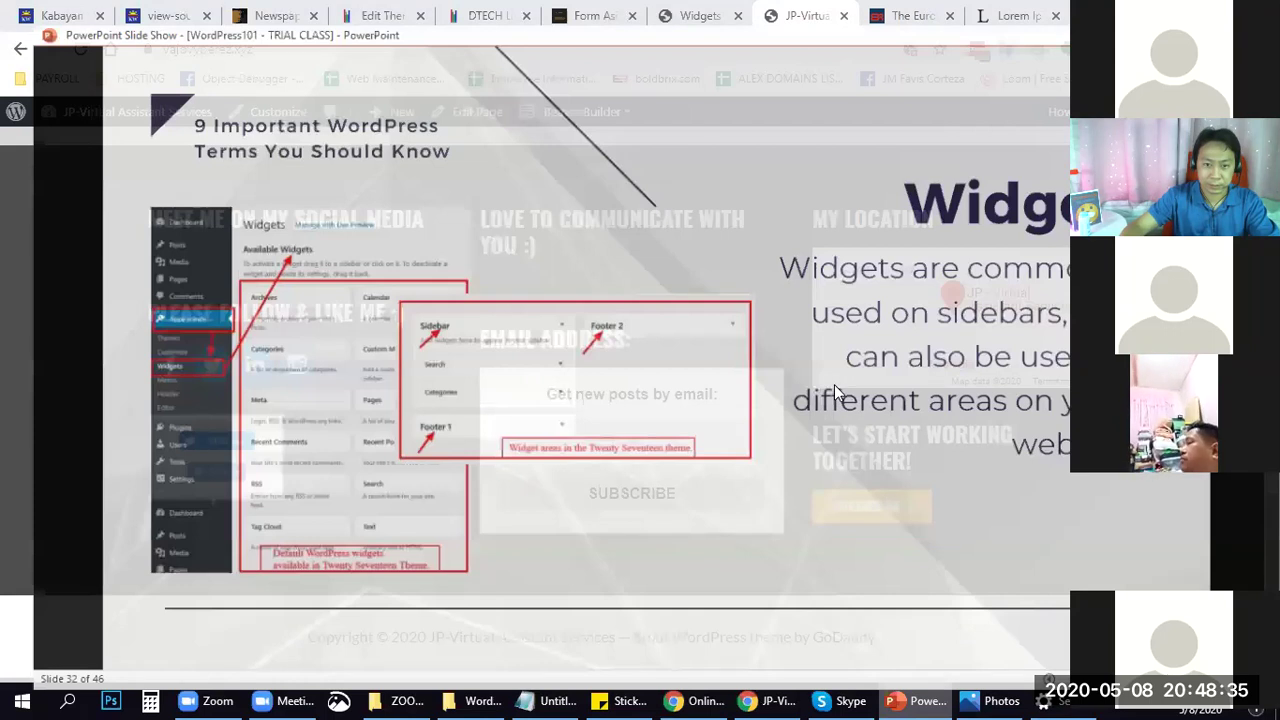